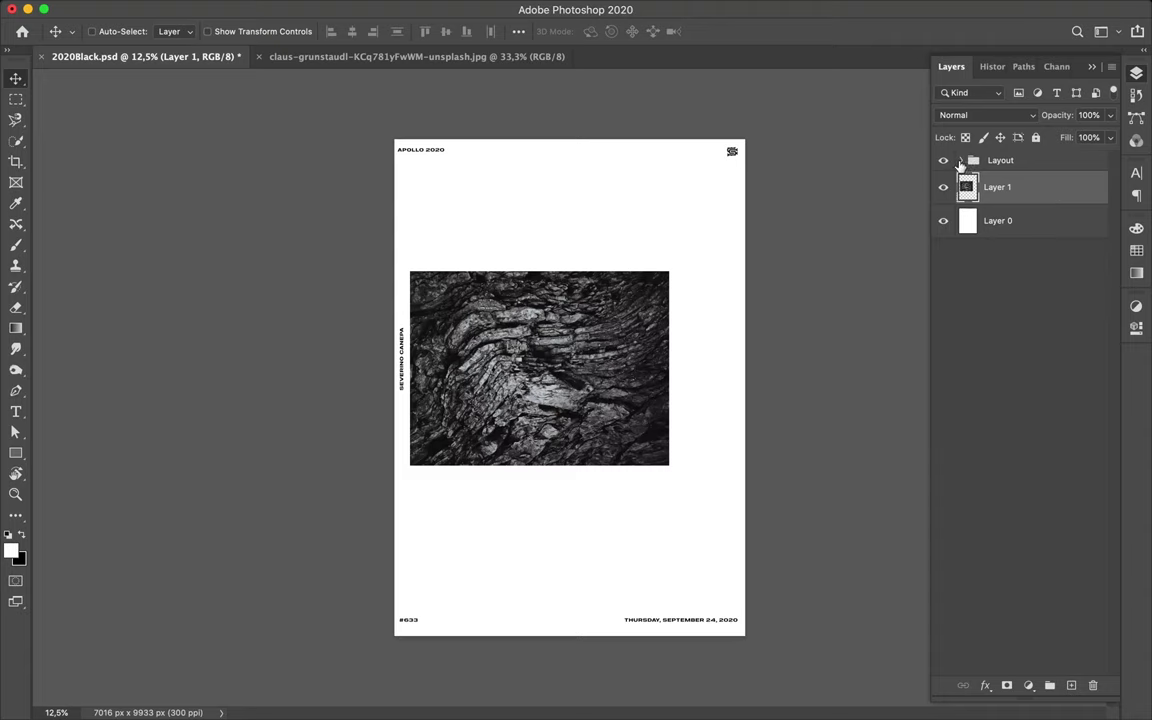
# Step: Cut a rock piece onto its own layer and move it below the photo's right edge
pyautogui.press('l')
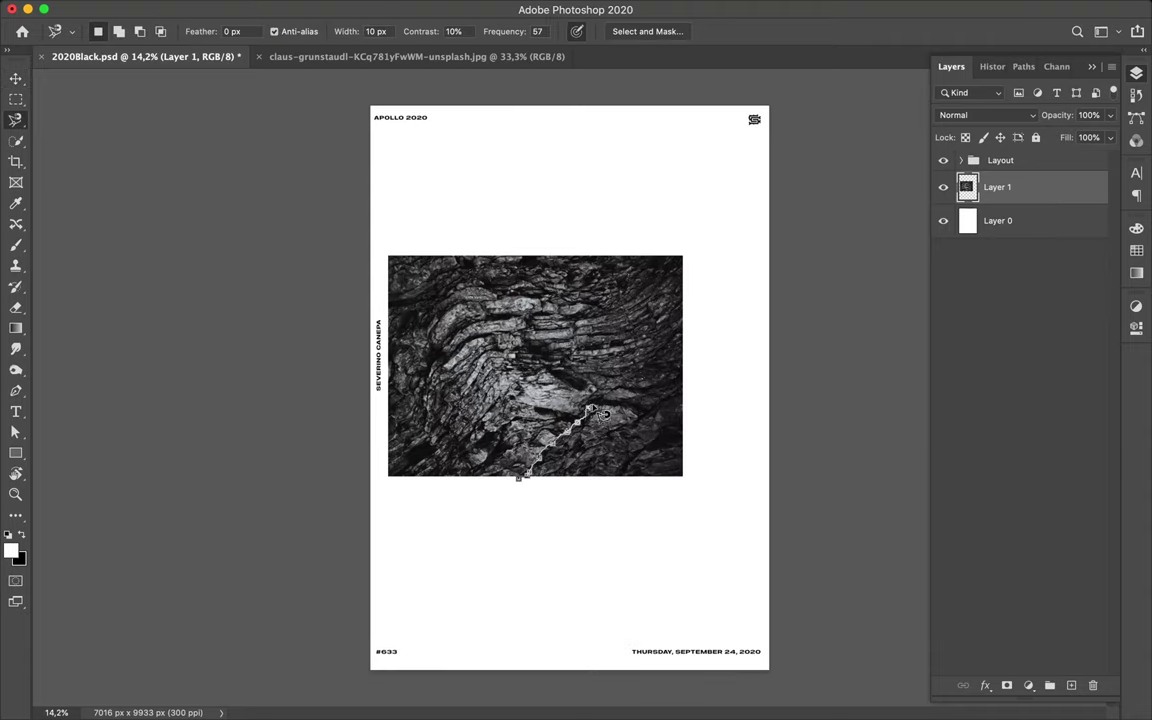
pyautogui.click(541, 488)
pyautogui.hotkey('ctrl', 'j')
pyautogui.press('v')
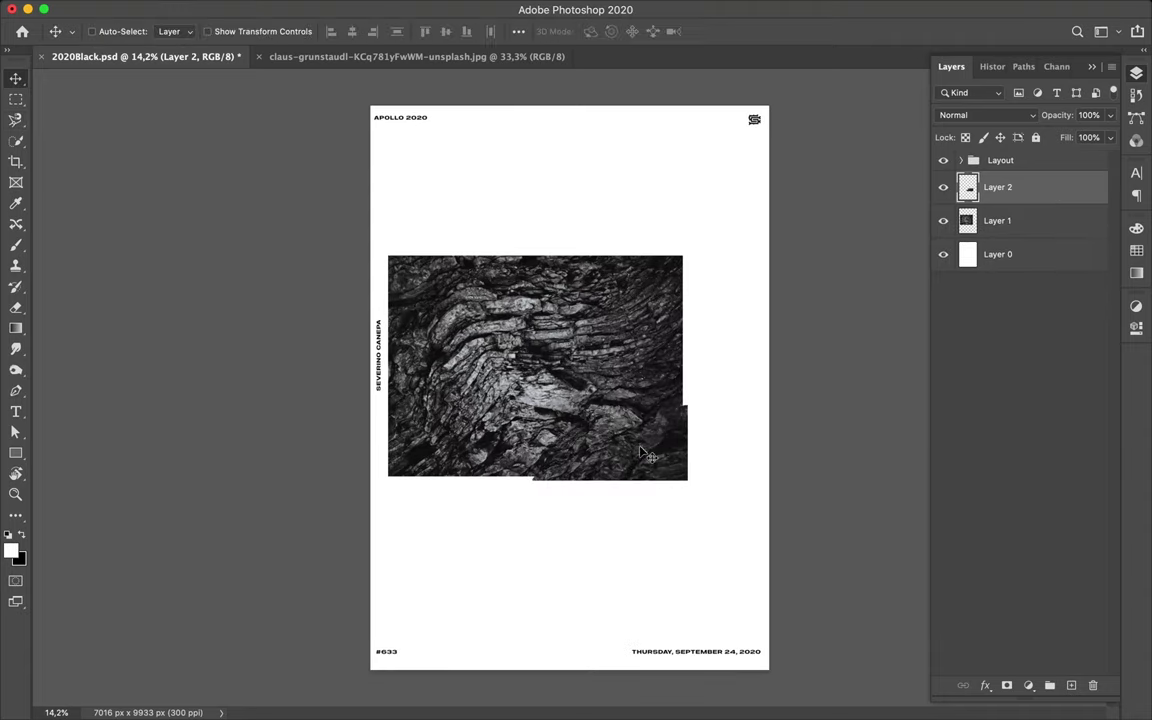
pyautogui.moveTo(600, 440); pyautogui.dragTo(612, 497)
# Step: Paint a black shadow for the rock piece and soften it with Gaussian Blur
pyautogui.press('b')
pyautogui.keyDown('alt'); pyautogui.click(553, 386); pyautogui.keyUp('alt')
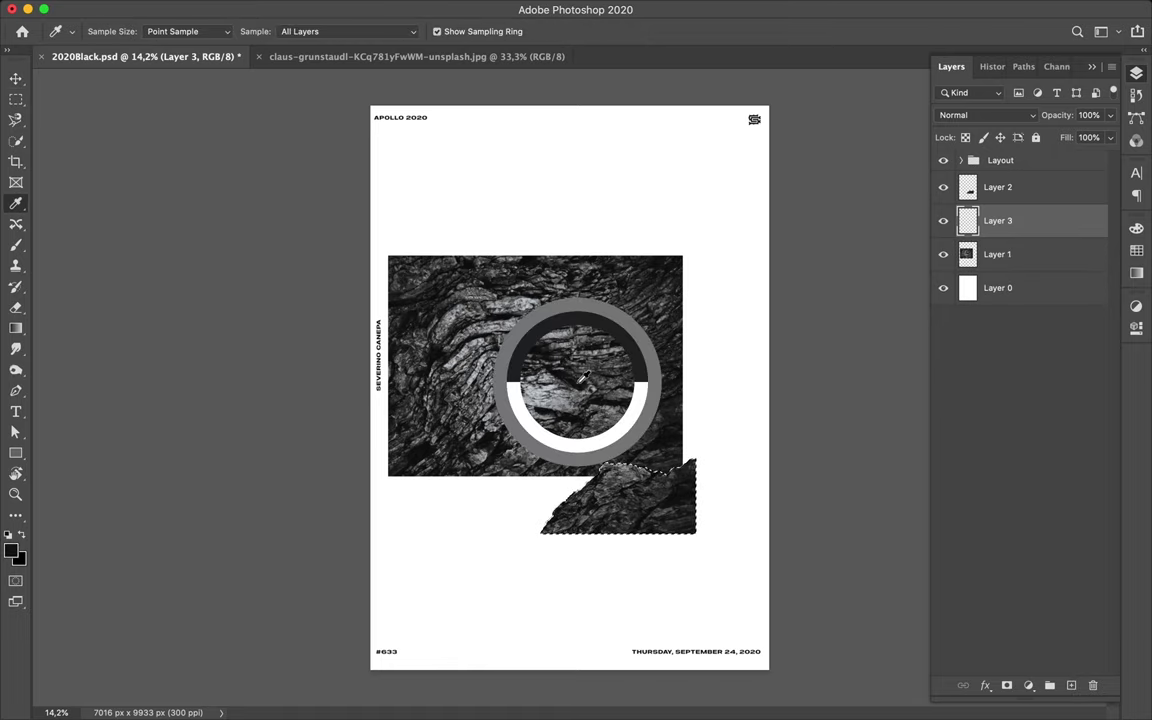
pyautogui.hotkey('ctrl', 'd')
pyautogui.press('m')
pyautogui.press('v')
pyautogui.click(411, 10)
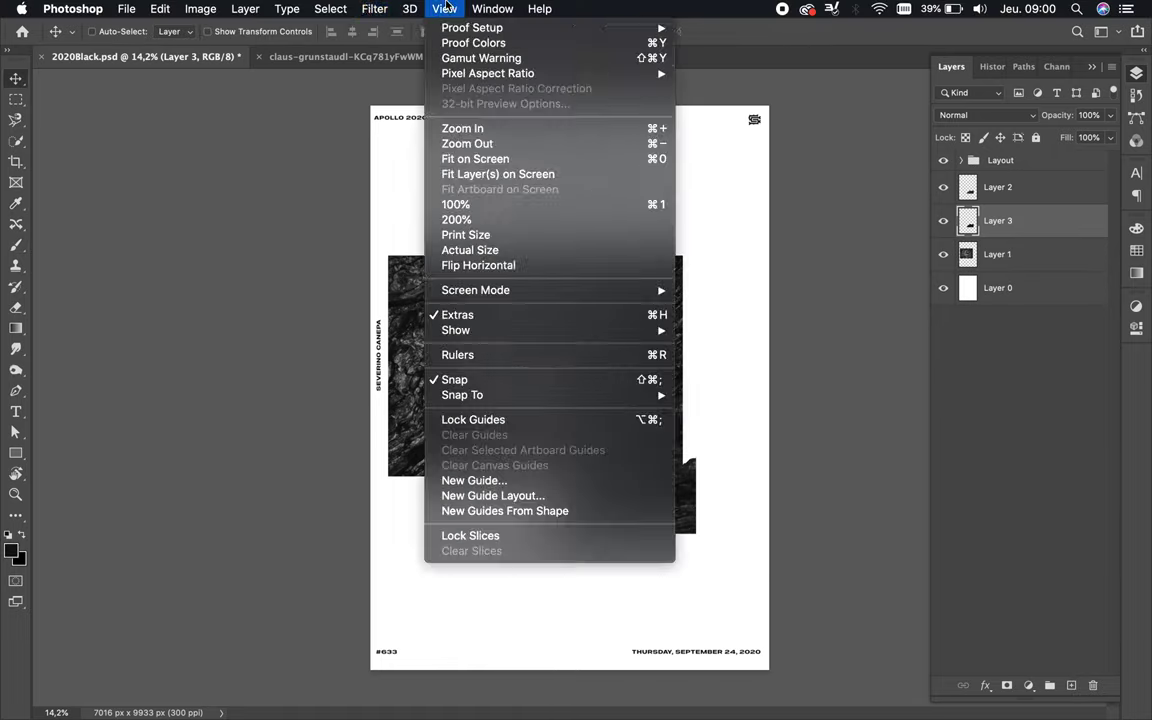
pyautogui.click(666, 264)
pyautogui.click(830, 157)
# Step: Link rock piece Layer 2 with its shadow Layer 3
pyautogui.keyDown('shift'); pyautogui.click(1000, 187); pyautogui.keyUp('shift')
pyautogui.rightClick(1000, 200)
pyautogui.click(850, 330)
pyautogui.click(1029, 201)
pyautogui.keyDown('shift'); pyautogui.click(1025, 218); pyautogui.keyUp('shift')
pyautogui.rightClick(955, 190)
# Step: Duplicate the piece and shadow, link the copies, flip them and place them upper left
pyautogui.press('Escape')
pyautogui.hotkey('ctrl', 'j')
pyautogui.rightClick(1060, 222)
pyautogui.click(945, 350)
pyautogui.hotkey('ctrl', 't')
pyautogui.moveTo(727, 640); pyautogui.dragTo(813, 625)
pyautogui.moveTo(657, 501); pyautogui.dragTo(521, 192)
pyautogui.press('Return')
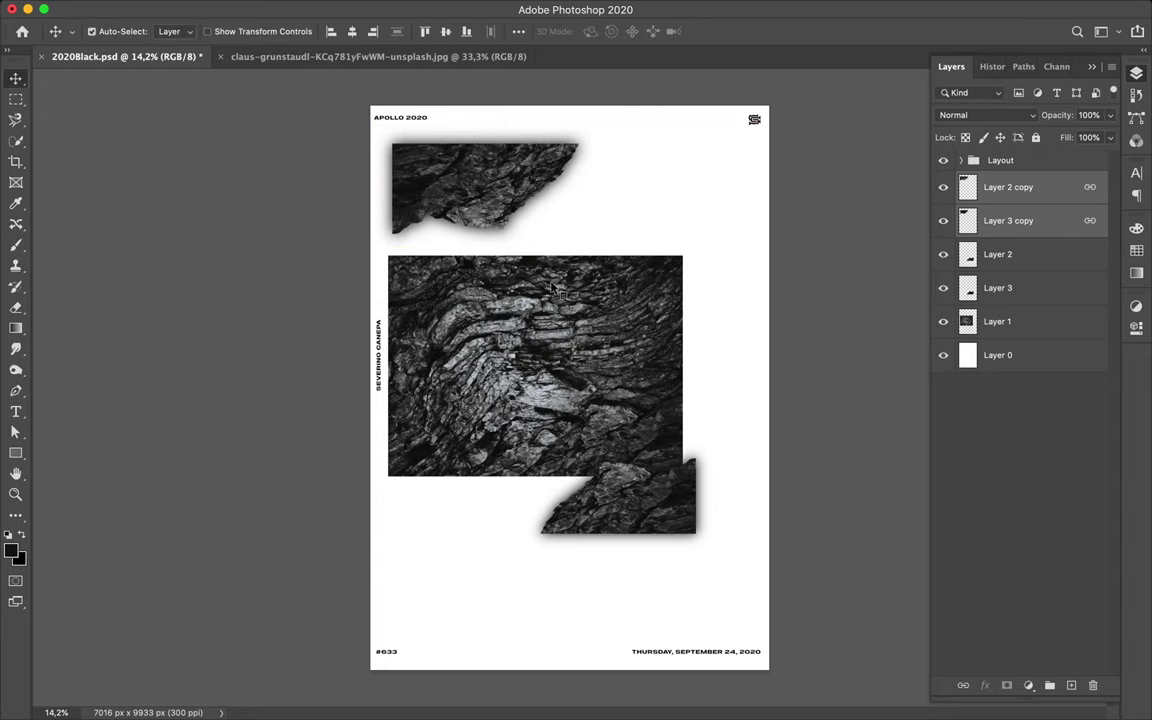
# Step: Move the main rock photo layer to the top of the stack and shift it right
pyautogui.click(553, 287)
pyautogui.moveTo(997, 321); pyautogui.dragTo(1000, 183)
pyautogui.moveTo(677, 265); pyautogui.dragTo(716, 260)
pyautogui.press('l')
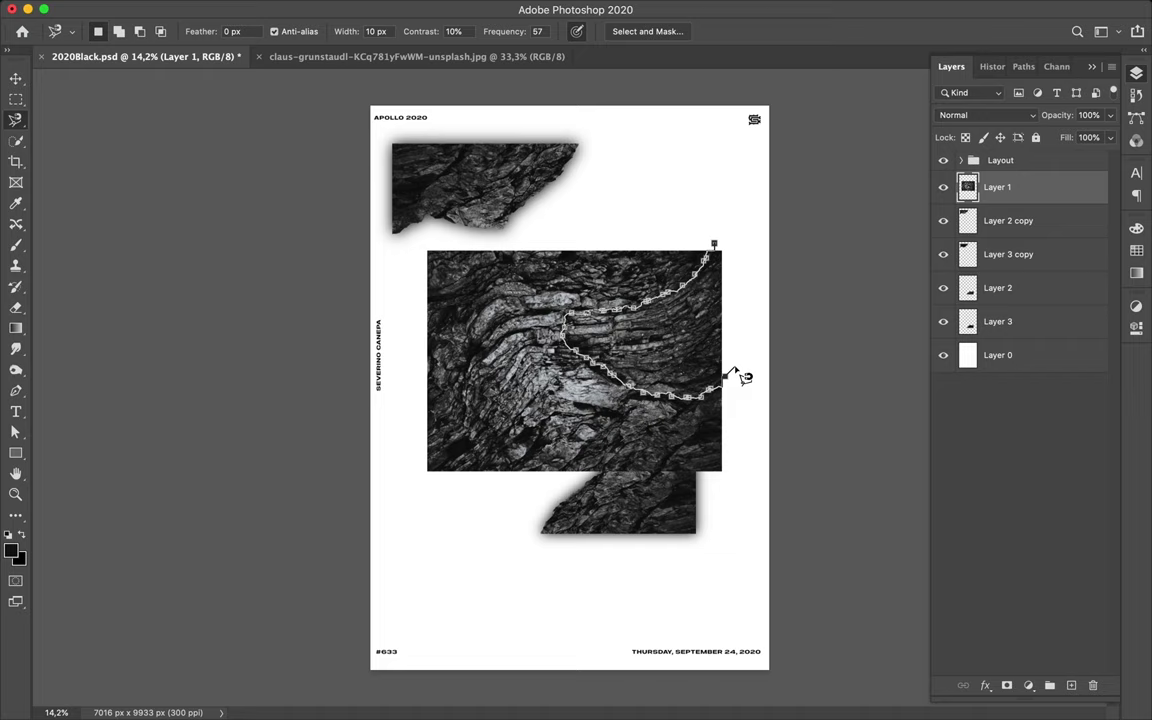
# Step: Copy a lasso-traced rock piece to Layer 4 and move it to the upper right
pyautogui.click(720, 246)
pyautogui.hotkey('ctrl', 'j')
pyautogui.press('v')
pyautogui.moveTo(705, 344)
pyautogui.mouseDown()
pyautogui.moveTo(707, 252)
pyautogui.moveTo(565, 443)
pyautogui.mouseUp()
# Step: Duplicate the Layer 4 piece and scale the copy to 120%
pyautogui.hotkey('ctrl', 't')
pyautogui.click(305, 31)
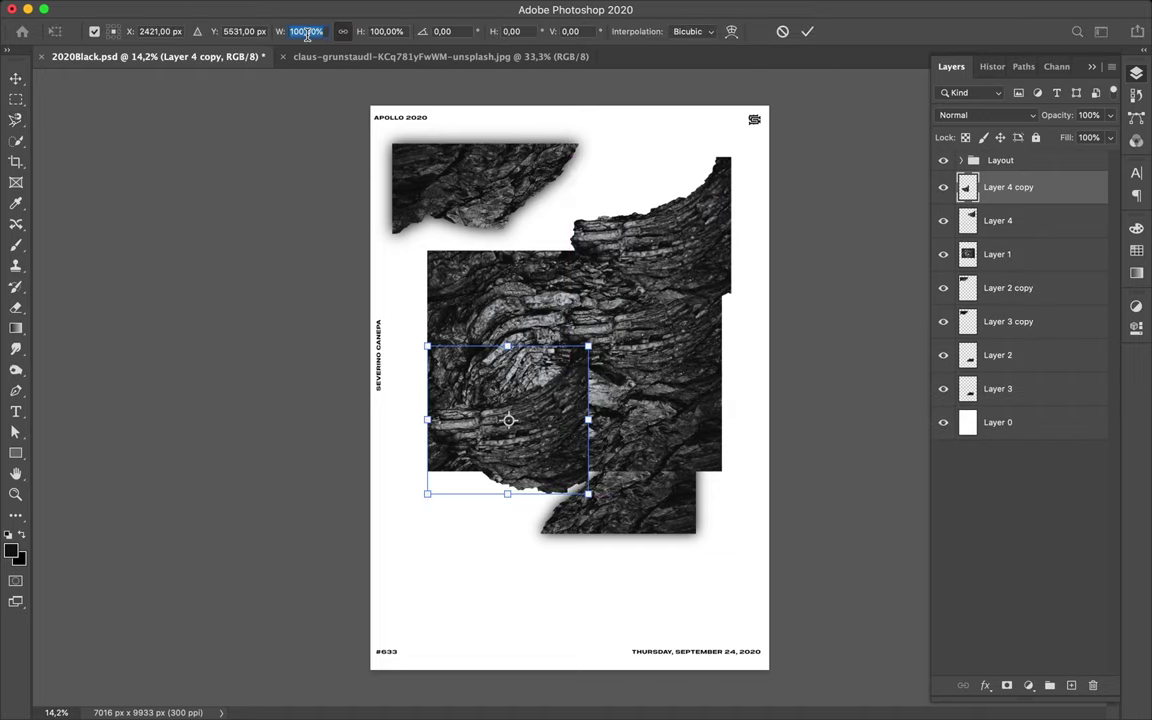
pyautogui.write('120')
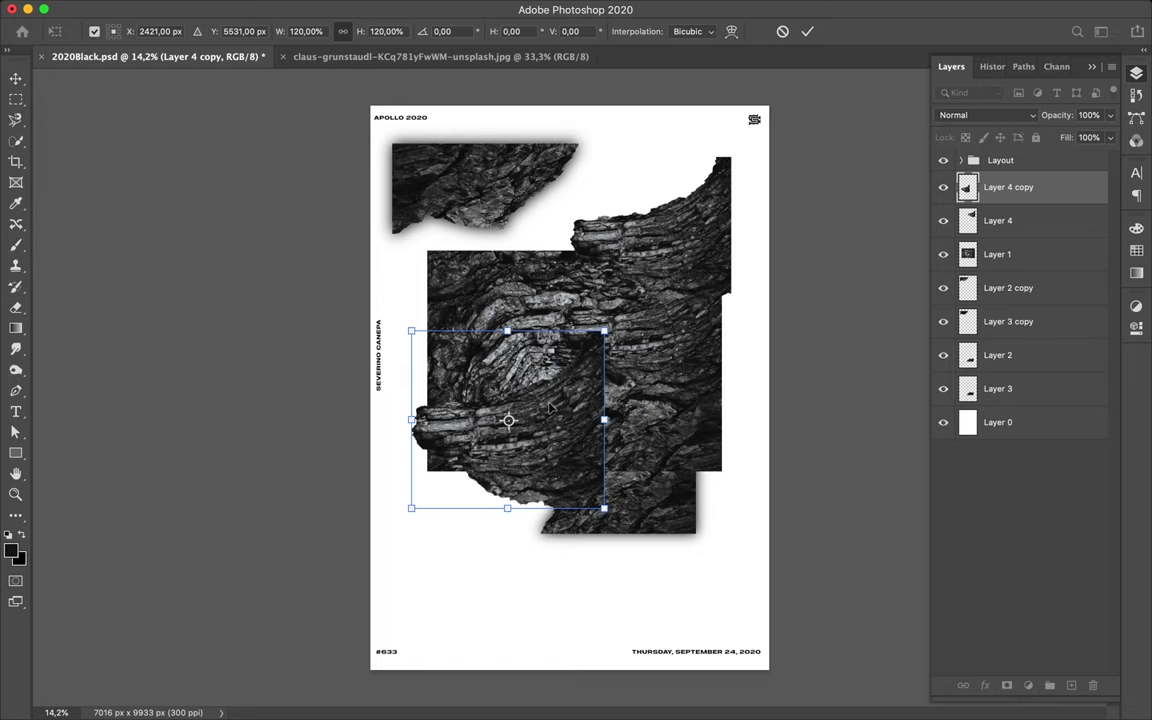
pyautogui.press('Return')
# Step: Paint a black shadow on Layer 5 beneath the copy and apply Gaussian Blur
pyautogui.hotkey('ctrl', 'j')
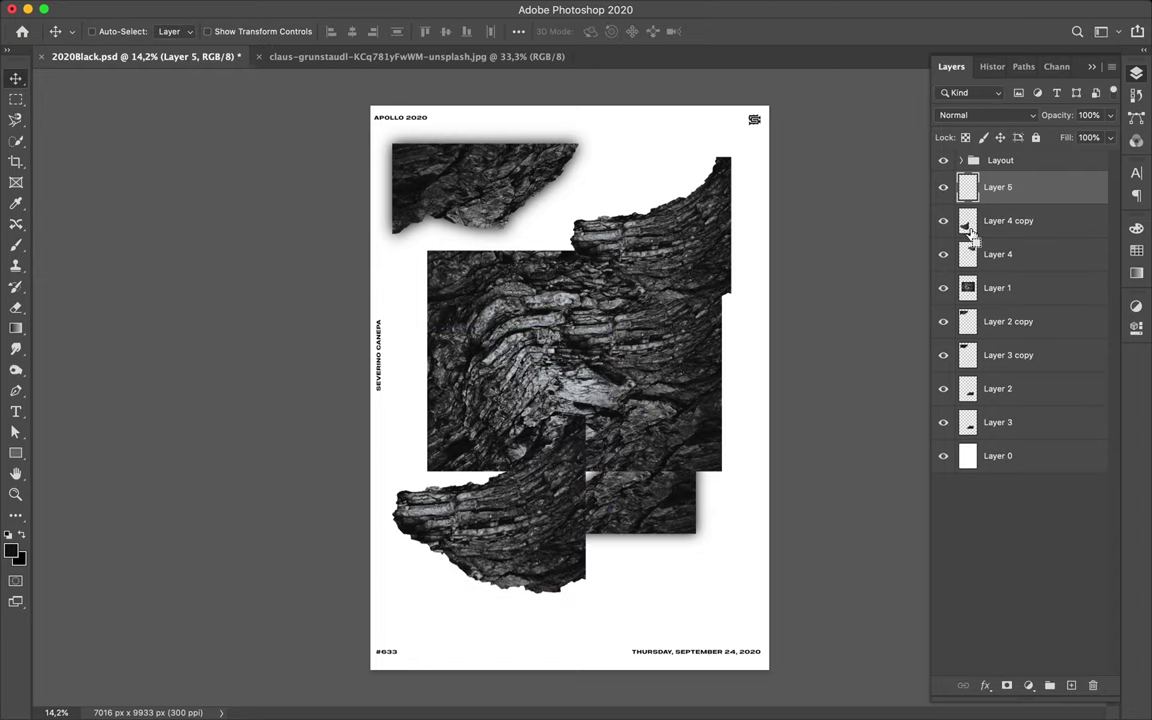
pyautogui.press('b')
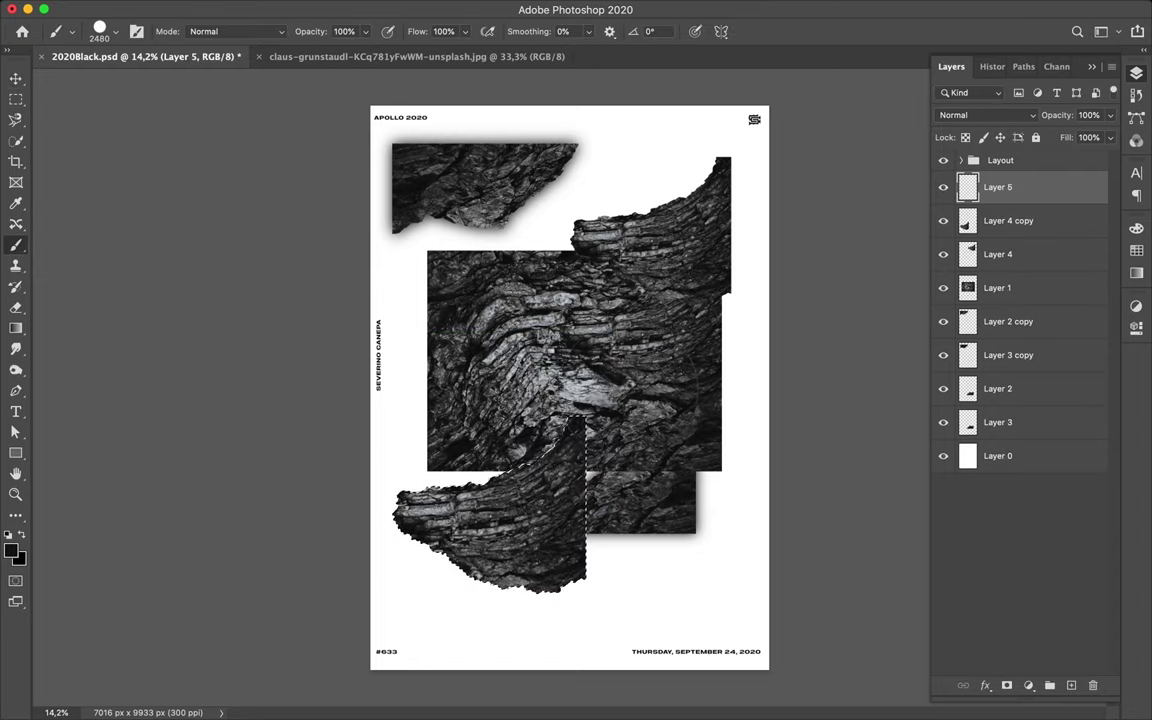
pyautogui.moveTo(420, 520); pyautogui.dragTo(592, 507)
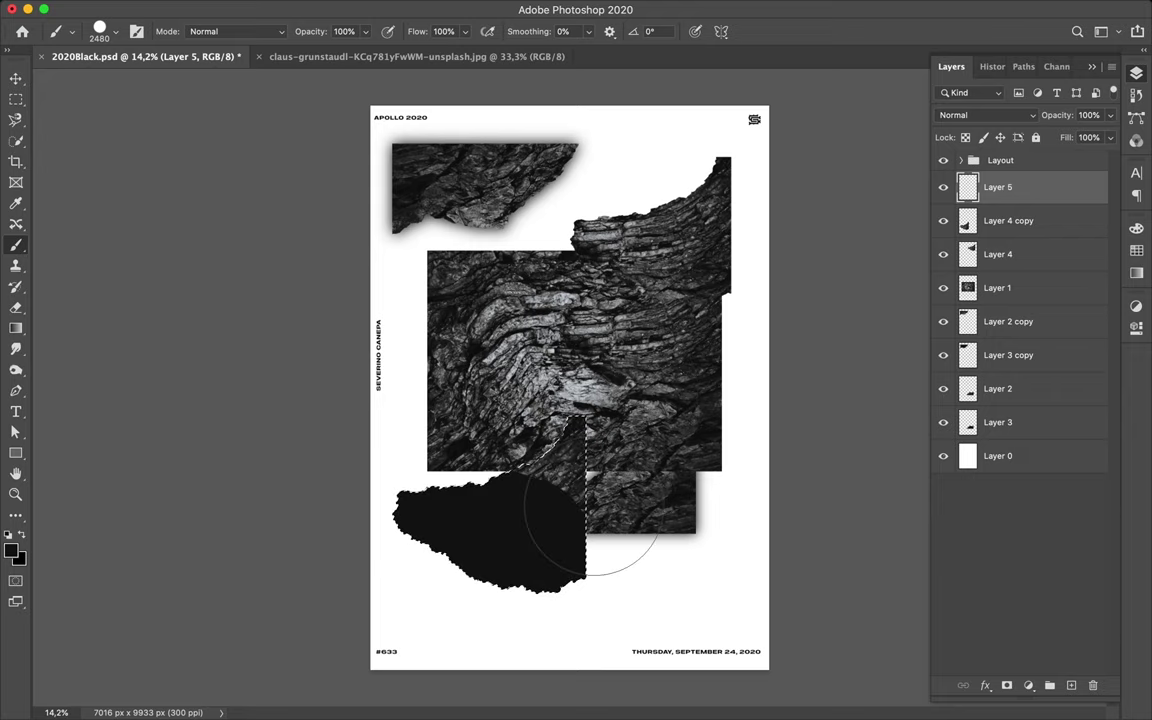
pyautogui.moveTo(575, 490); pyautogui.dragTo(645, 470)
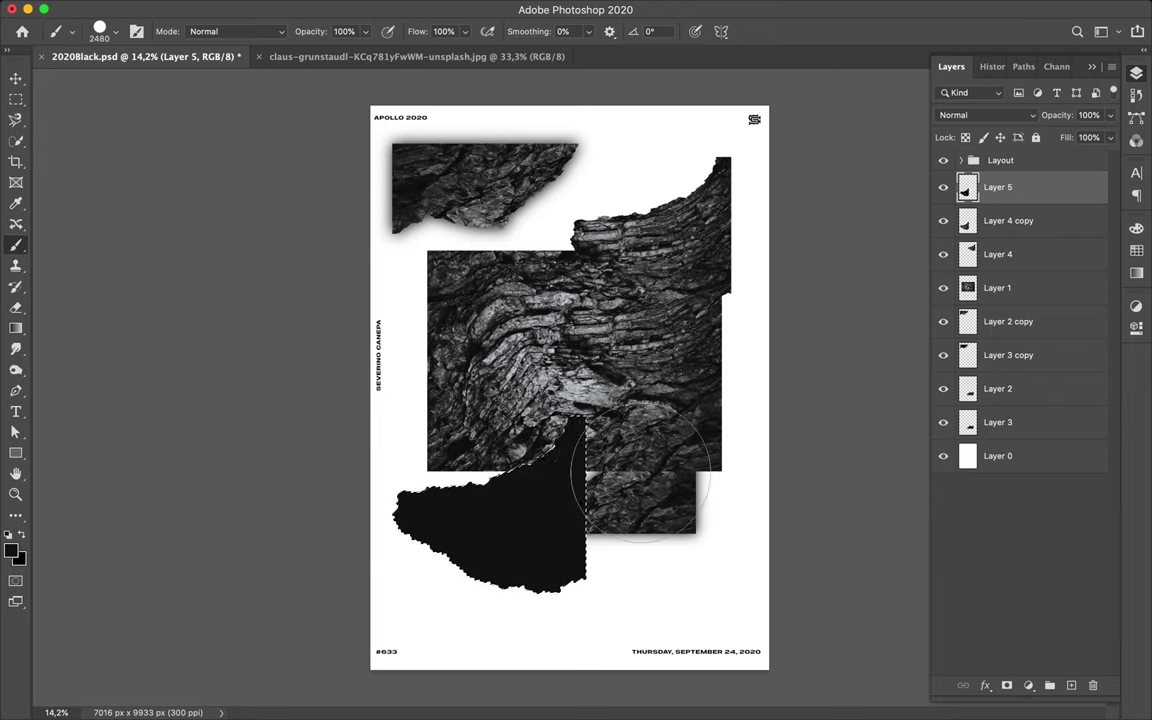
pyautogui.press('m')
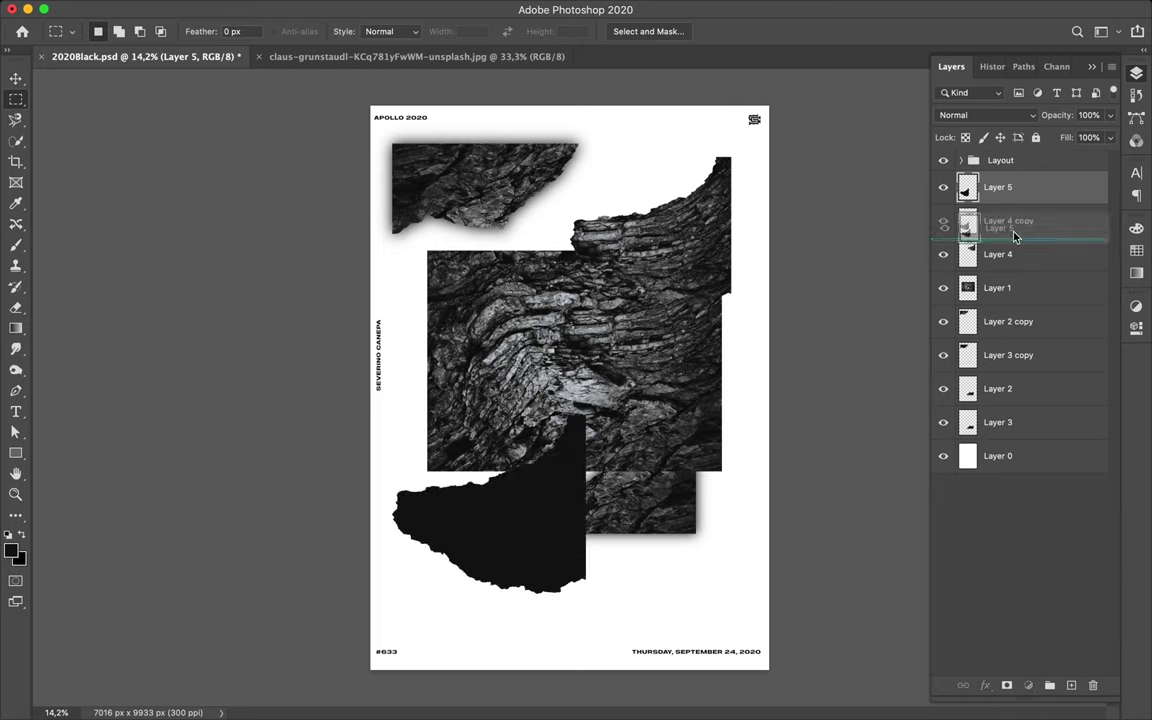
pyautogui.moveTo(1012, 196); pyautogui.dragTo(1010, 237)
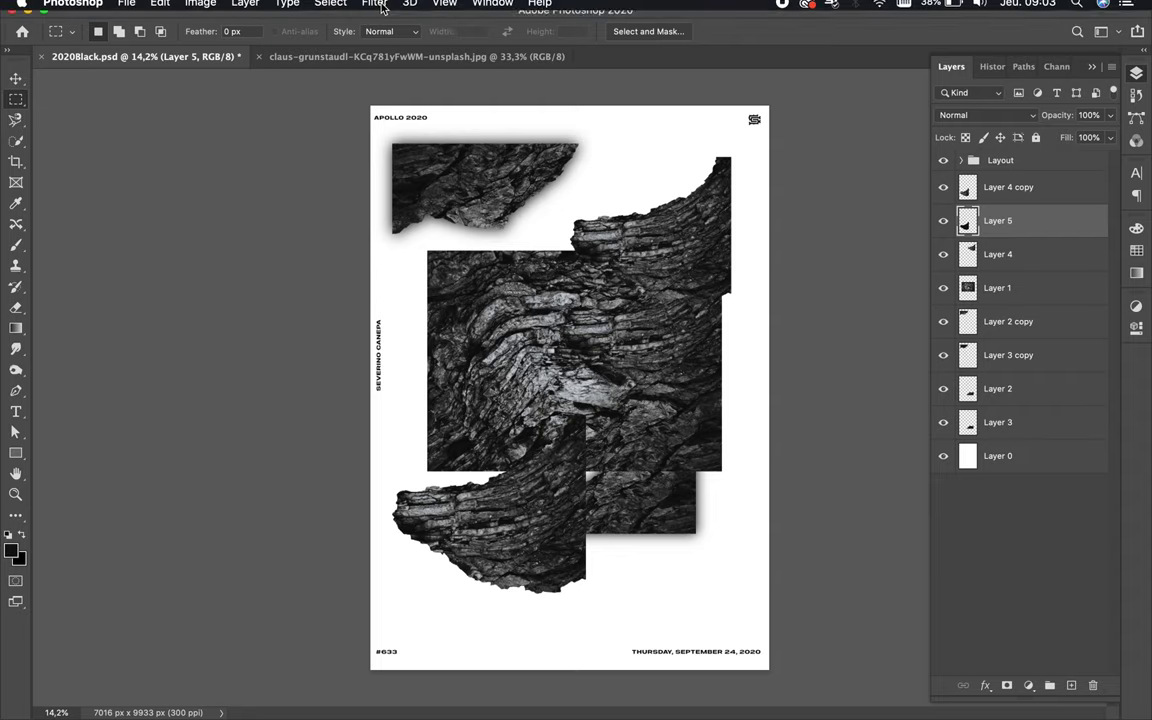
pyautogui.click(374, 9)
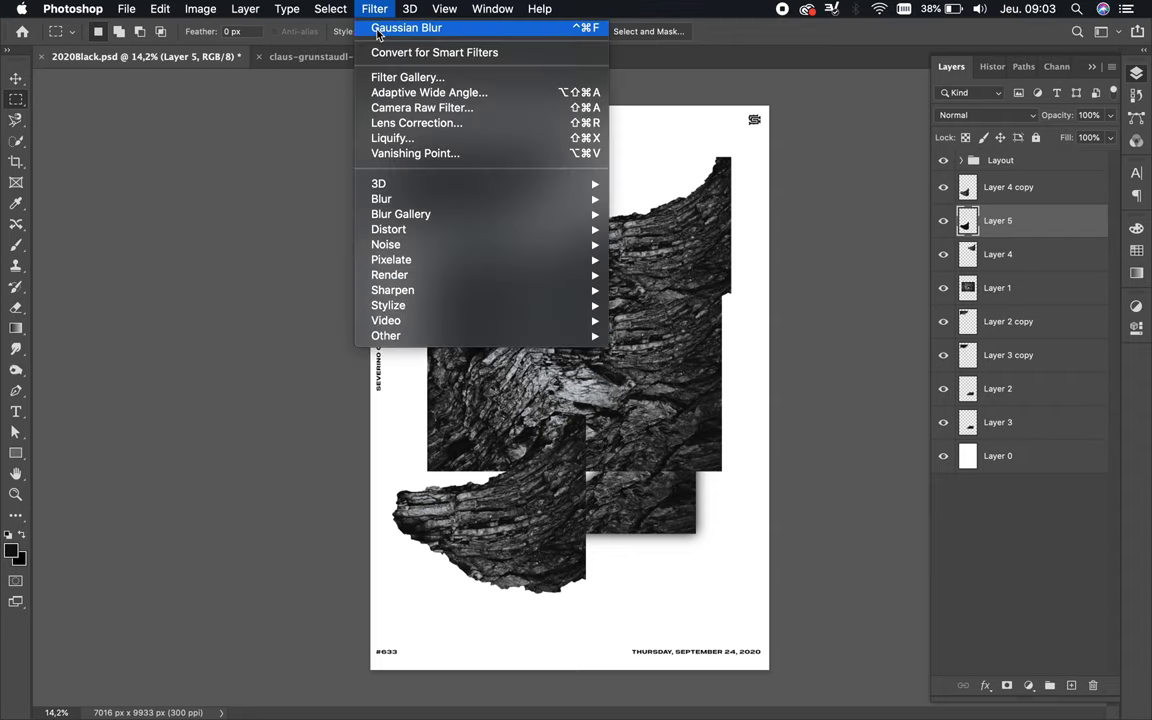
pyautogui.click(378, 30)
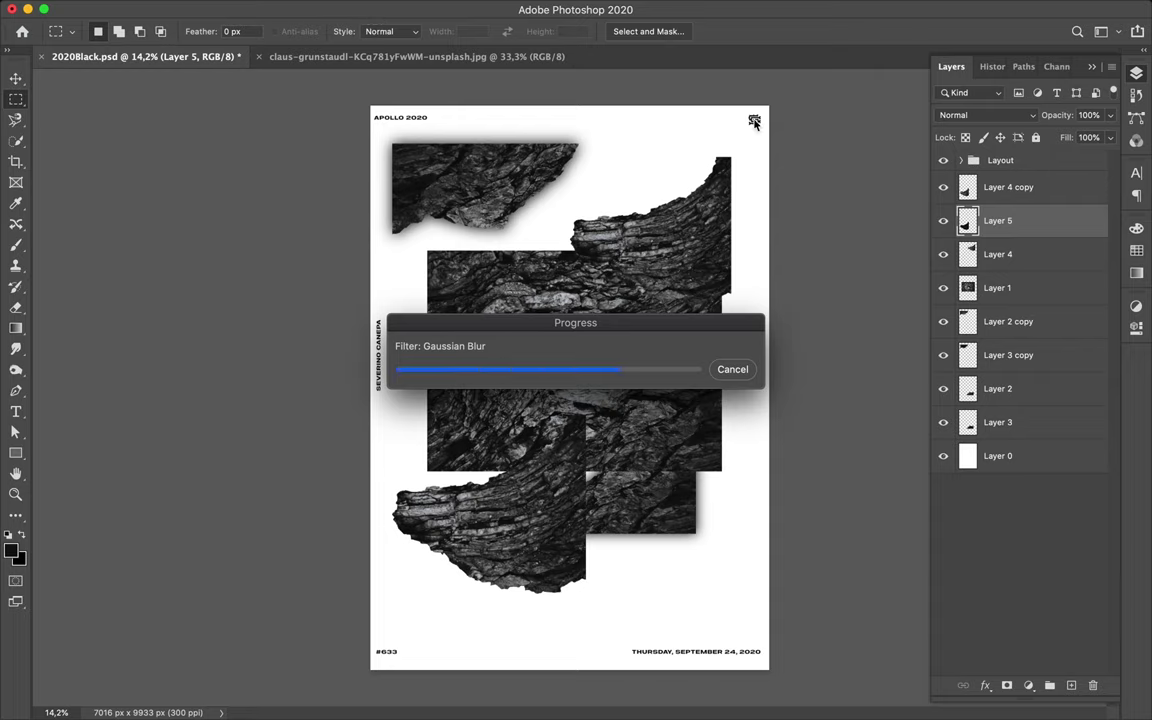
# Step: Link the enlarged piece with its shadow and move the pair below Layer 1
pyautogui.keyDown('shift'); pyautogui.click(1067, 190); pyautogui.keyUp('shift')
pyautogui.rightClick(1040, 200)
pyautogui.click(900, 339)
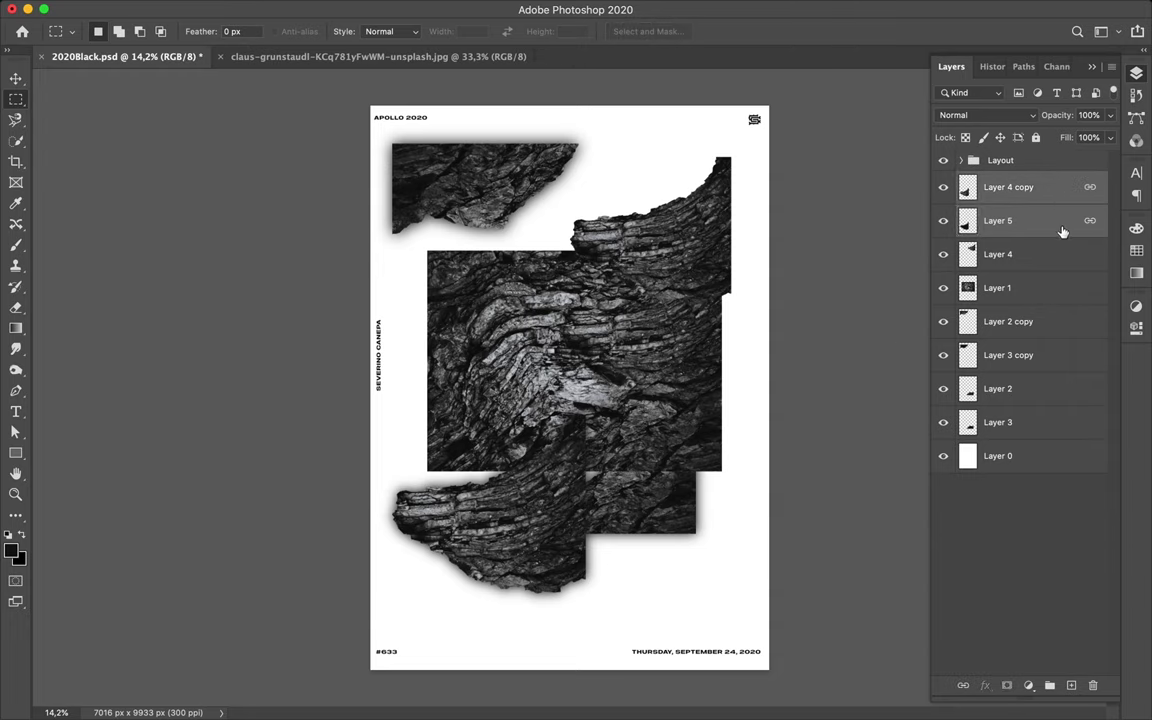
pyautogui.moveTo(1062, 231); pyautogui.dragTo(1045, 272)
# Step: Paint a black shadow of the upper-right fragment on new Layer 6 and Gaussian-blur it
pyautogui.click(1036, 195)
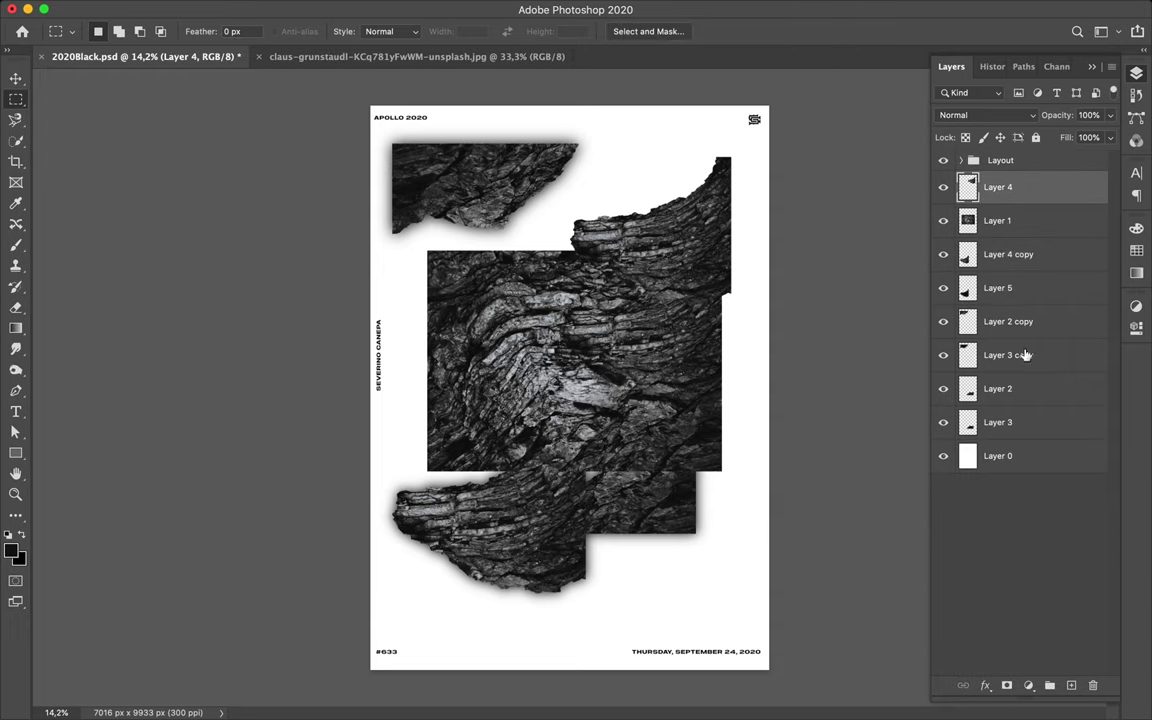
pyautogui.hotkey('ctrl', 'shift', 'alt', 'n')
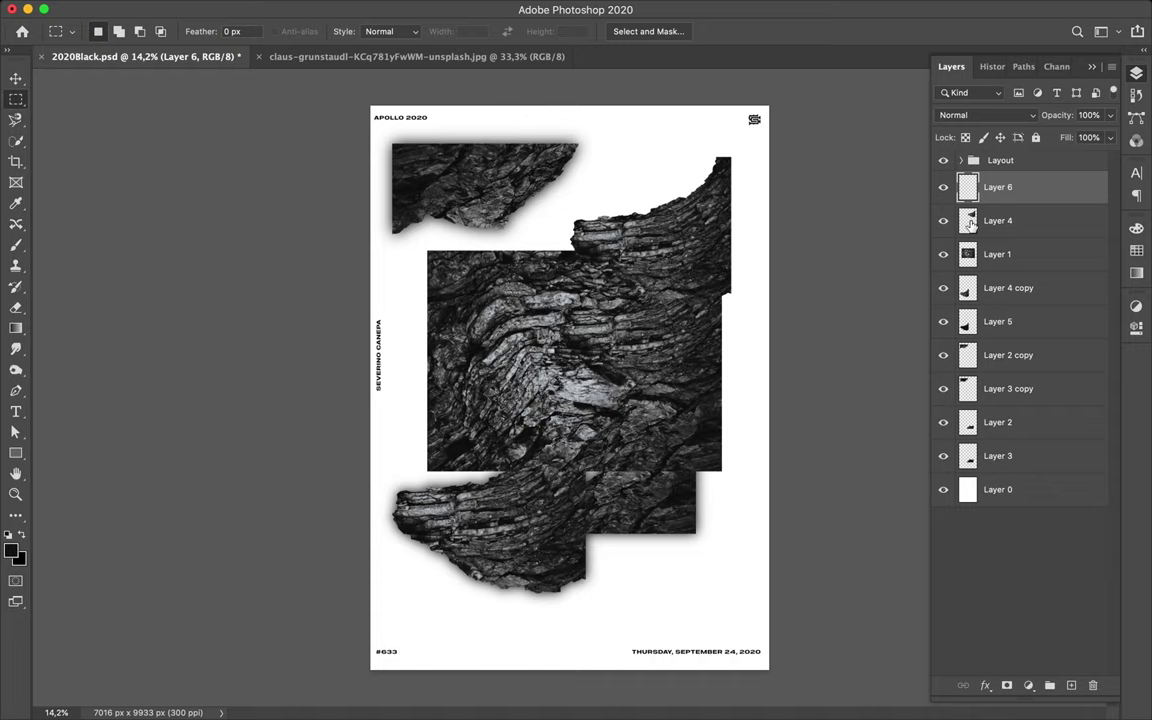
pyautogui.press('b')
pyautogui.moveTo(738, 231)
pyautogui.mouseDown()
pyautogui.moveTo(591, 270)
pyautogui.moveTo(674, 321)
pyautogui.moveTo(636, 315)
pyautogui.mouseUp()
pyautogui.press('m')
pyautogui.click(374, 9)
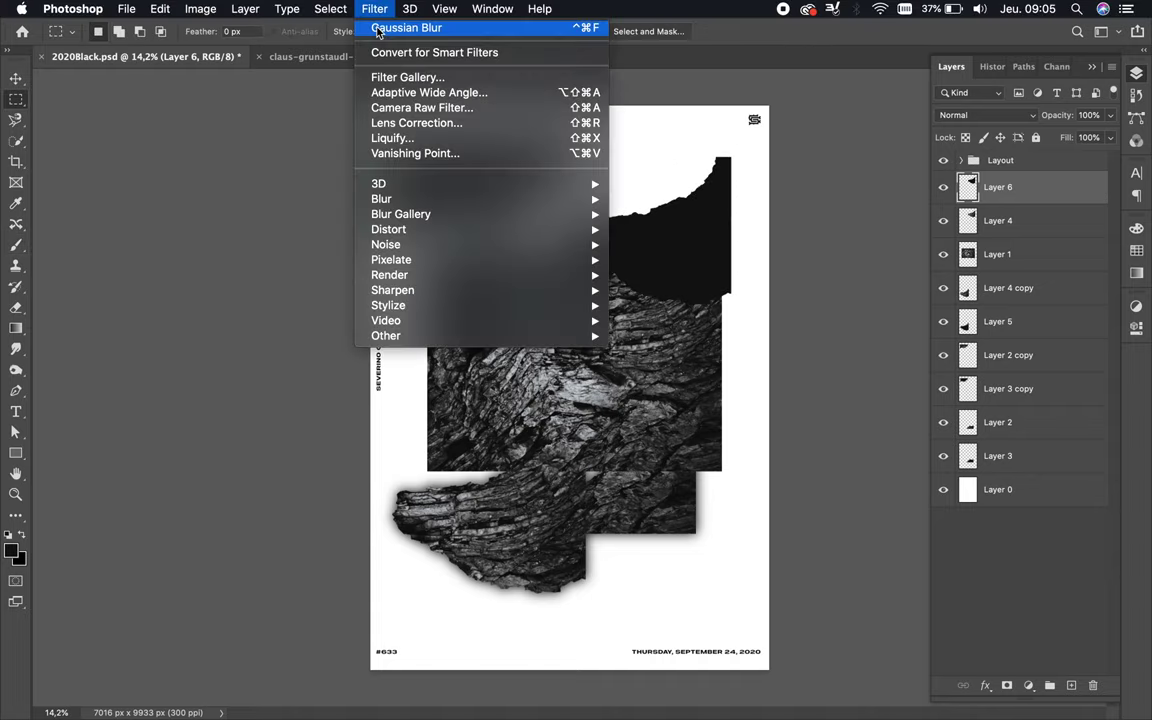
pyautogui.click(377, 28)
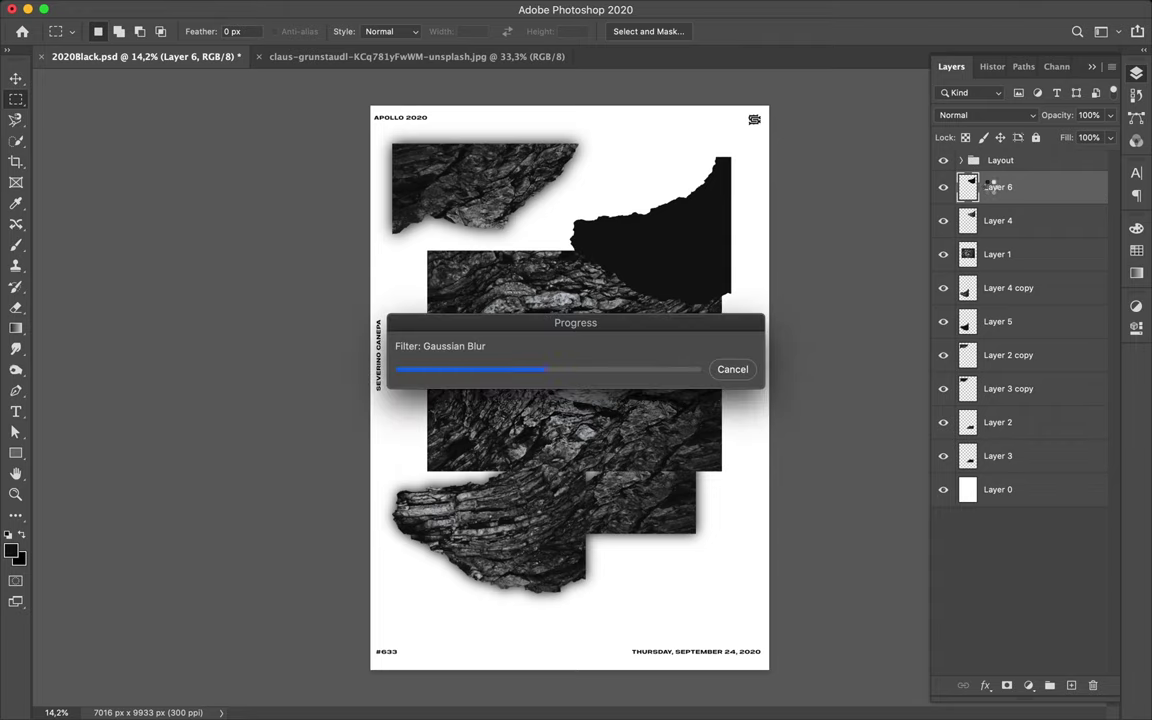
# Step: Place Layer 6 beneath Layer 4 and link the two layers
pyautogui.moveTo(990, 188); pyautogui.dragTo(1029, 236)
pyautogui.keyDown('shift'); pyautogui.click(1018, 190); pyautogui.keyUp('shift')
pyautogui.rightClick(1018, 190)
pyautogui.click(919, 349)
# Step: Rotate the linked pair about 165°, move it upper left, and restack it below Layer 3
pyautogui.hotkey('ctrl', 't')
pyautogui.moveTo(550, 135); pyautogui.dragTo(545, 300)
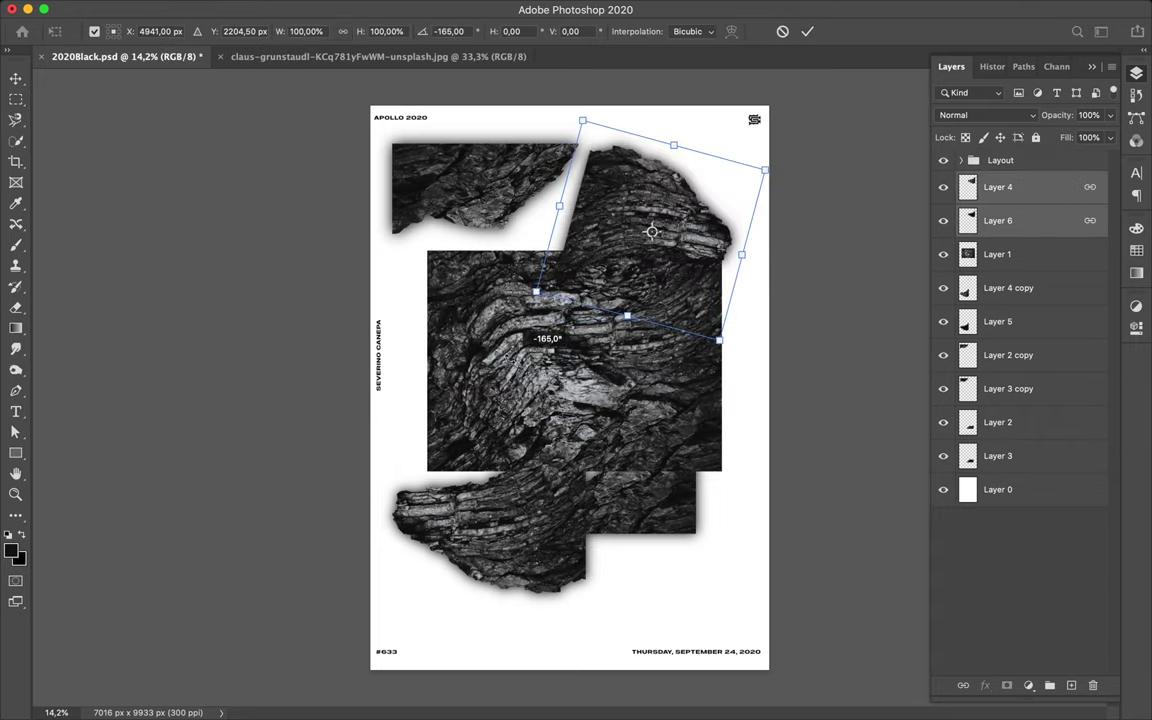
pyautogui.press('Return')
pyautogui.moveTo(480, 200); pyautogui.dragTo(470, 300)
pyautogui.moveTo(1000, 188); pyautogui.dragTo(1029, 470)
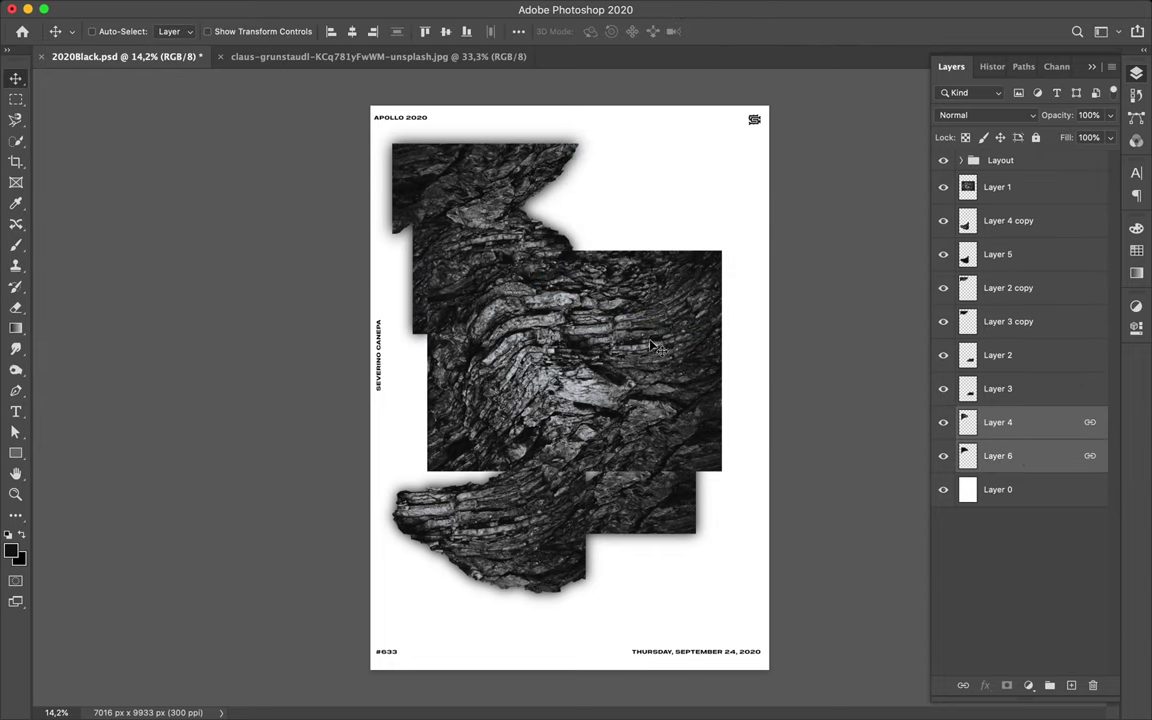
pyautogui.click(611, 304)
pyautogui.press('l')
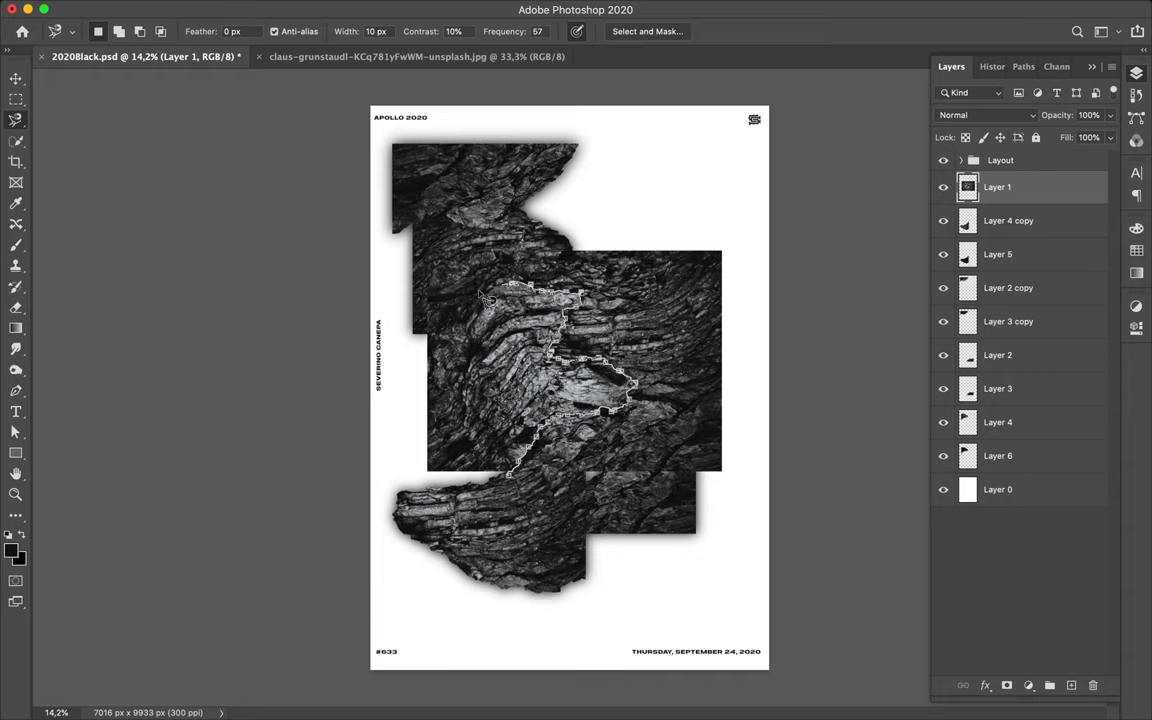
# Step: Close the magnetic-lasso selection and copy the rock piece to Layer 7
pyautogui.doubleClick(519, 487)
pyautogui.hotkey('ctrl', 'j')
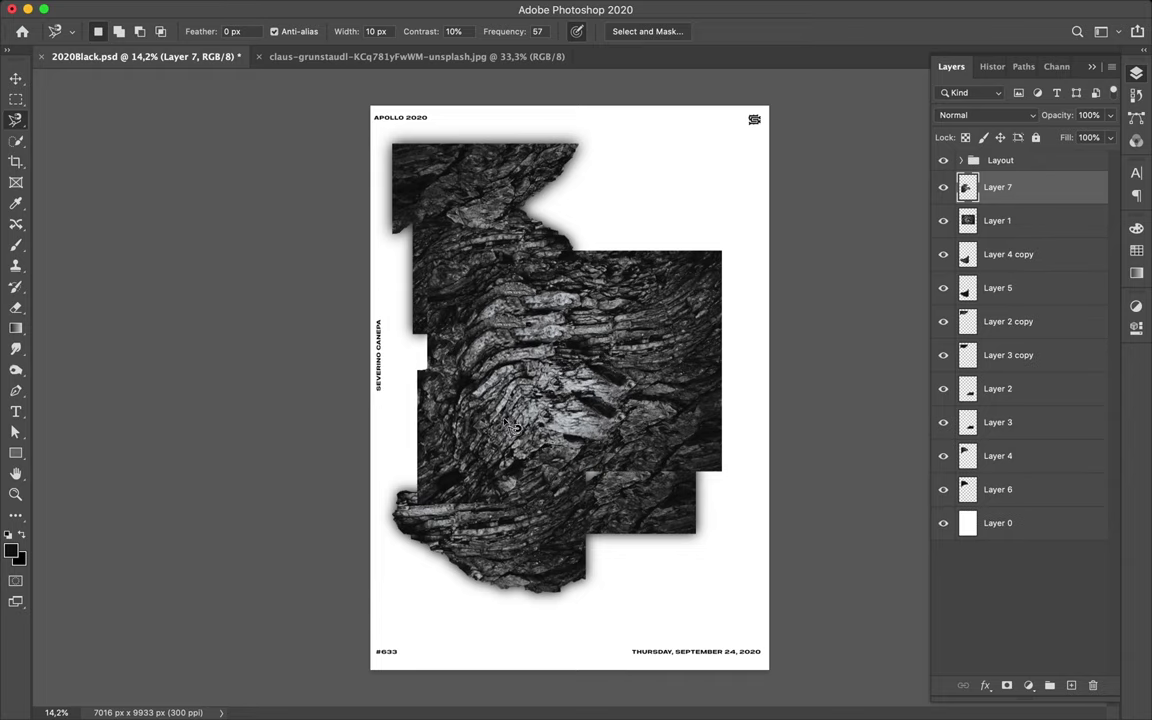
pyautogui.press('v')
pyautogui.click(1071, 685)
# Step: Fill the fragment's outline with black on Layer 8 and apply Gaussian Blur
pyautogui.keyDown('ctrl'); pyautogui.click(967, 221); pyautogui.keyUp('ctrl')
pyautogui.press('b')
pyautogui.moveTo(440, 350)
pyautogui.mouseDown()
pyautogui.moveTo(560, 420)
pyautogui.moveTo(480, 460)
pyautogui.moveTo(500, 470)
pyautogui.mouseUp()
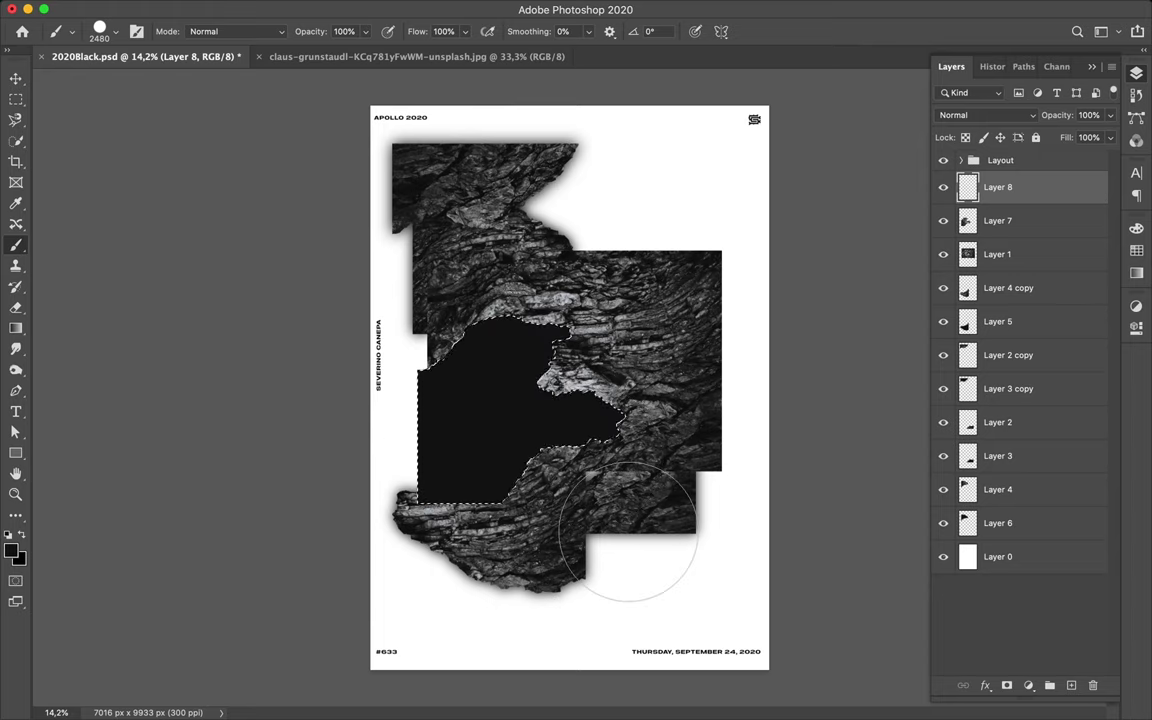
pyautogui.press('m')
pyautogui.hotkey('ctrl', 'd')
pyautogui.click(381, 10)
pyautogui.click(378, 31)
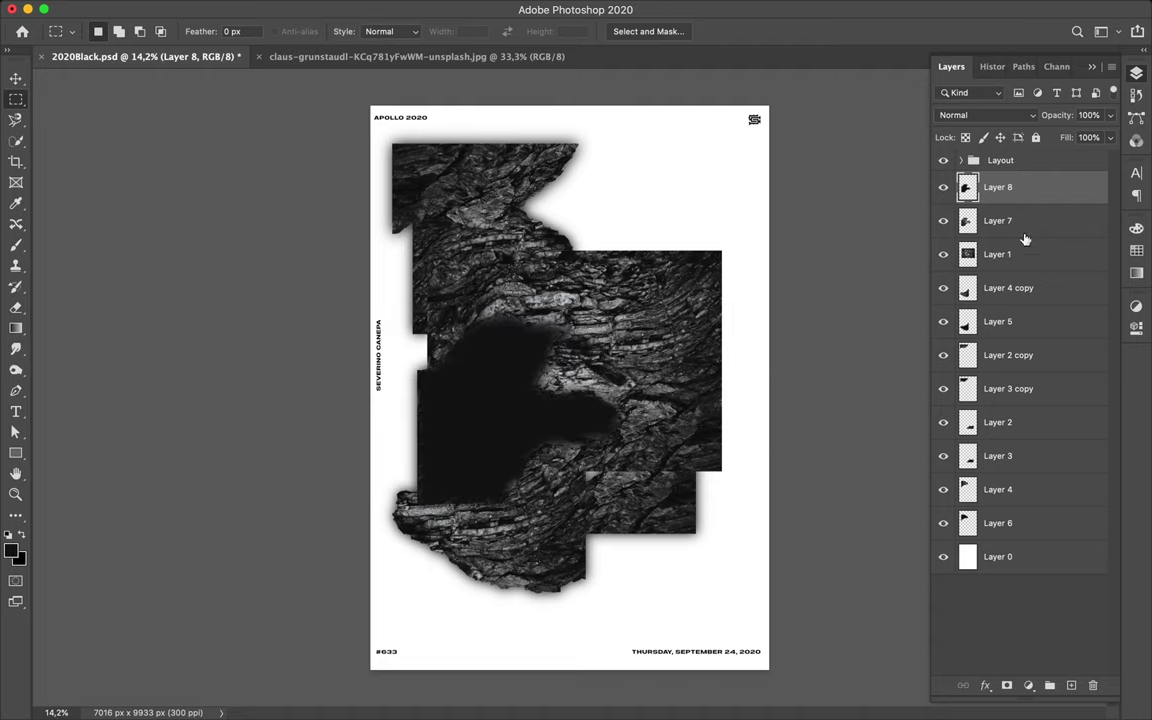
# Step: Move Layer 8 beneath Layer 7 and duplicate the Layer 7 fragment
pyautogui.moveTo(1000, 187); pyautogui.dragTo(1024, 232)
pyautogui.hotkey('alt', ']')
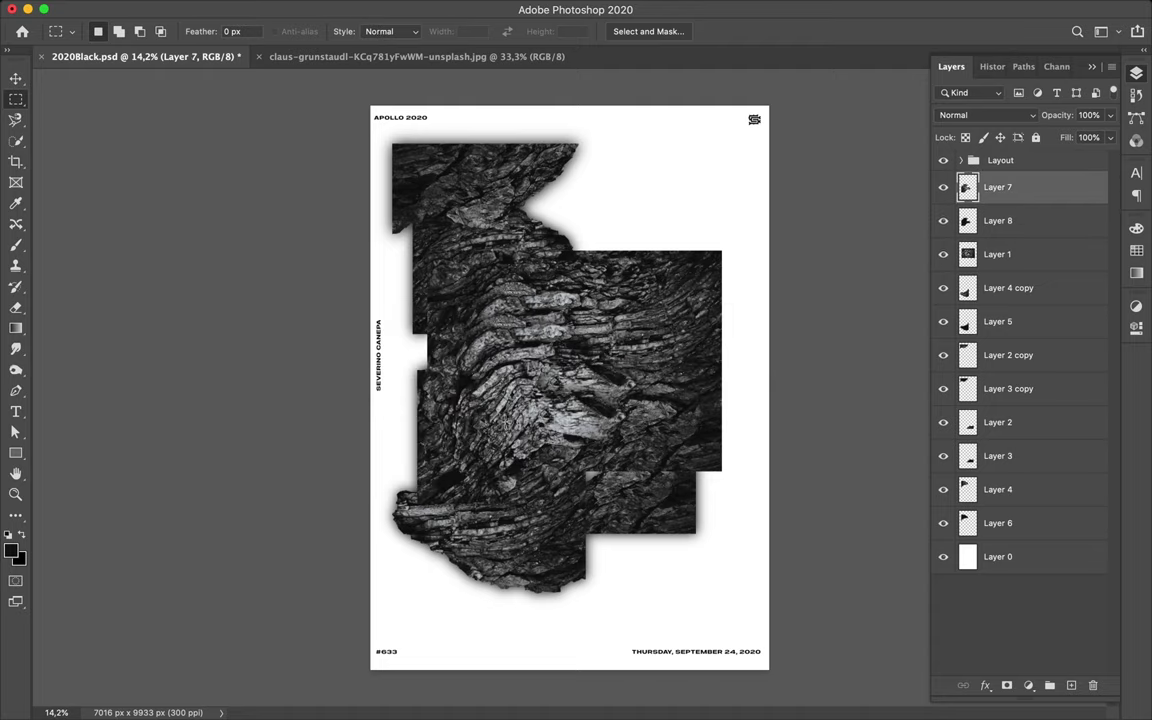
pyautogui.press('v')
pyautogui.hotkey('ctrl', 'shift', 'alt', 't')
# Step: Link Layer 7 with shadow Layer 8 and send the pair below Layer 1
pyautogui.click(1016, 233)
pyautogui.keyDown('shift'); pyautogui.click(1027, 257); pyautogui.keyUp('shift')
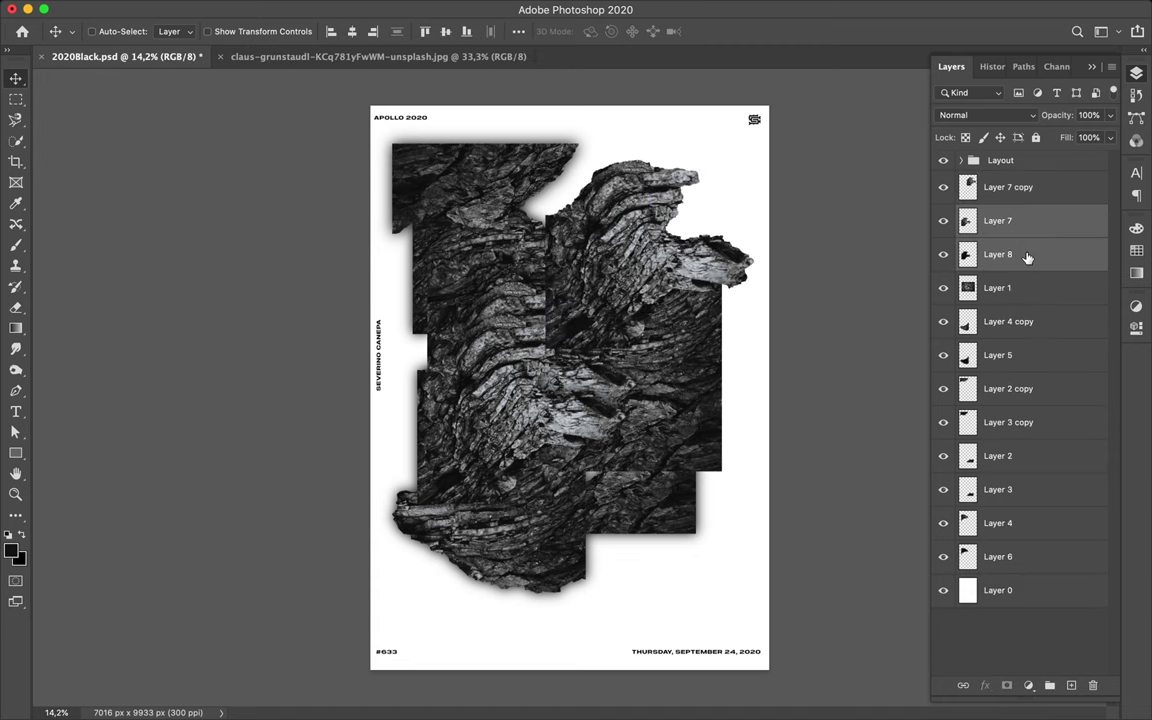
pyautogui.rightClick(1027, 258)
pyautogui.click(864, 347)
pyautogui.hotkey('ctrl', '[')
pyautogui.click(1012, 188)
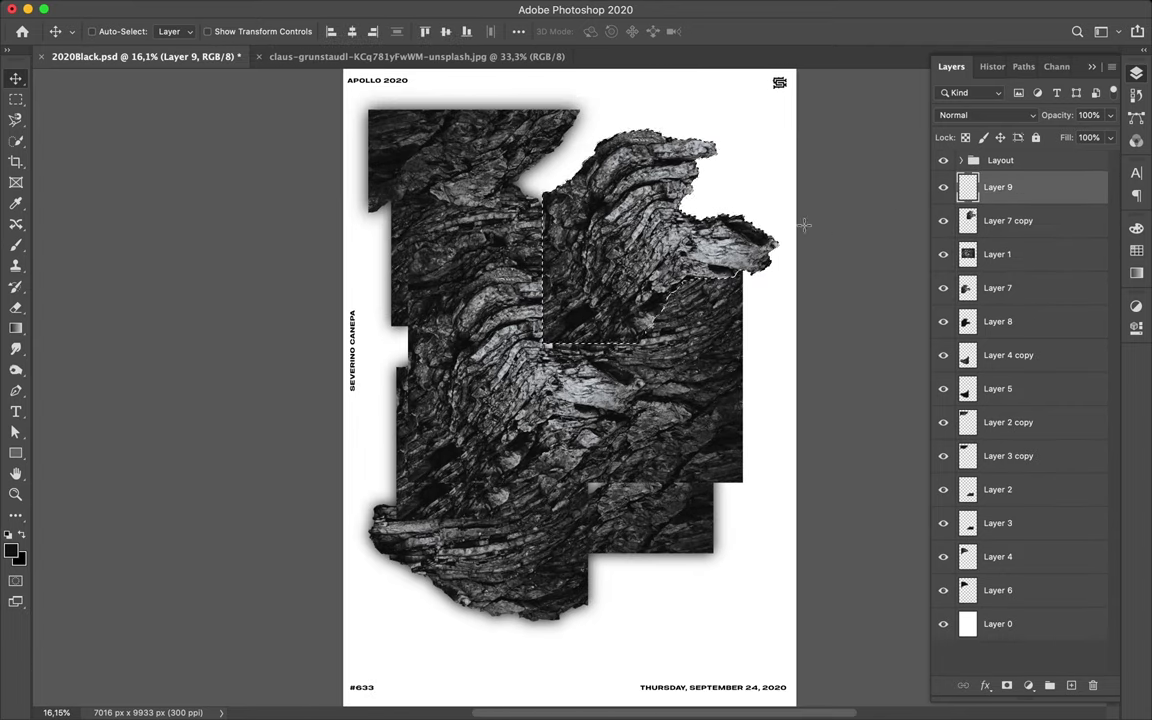
# Step: Scale Layer 7 copy to 120%, shift it left and down, and restack it above Layer 1
pyautogui.hotkey('ctrl', '[')
pyautogui.hotkey('ctrl', 't')
pyautogui.moveTo(659, 234); pyautogui.dragTo(595, 295)
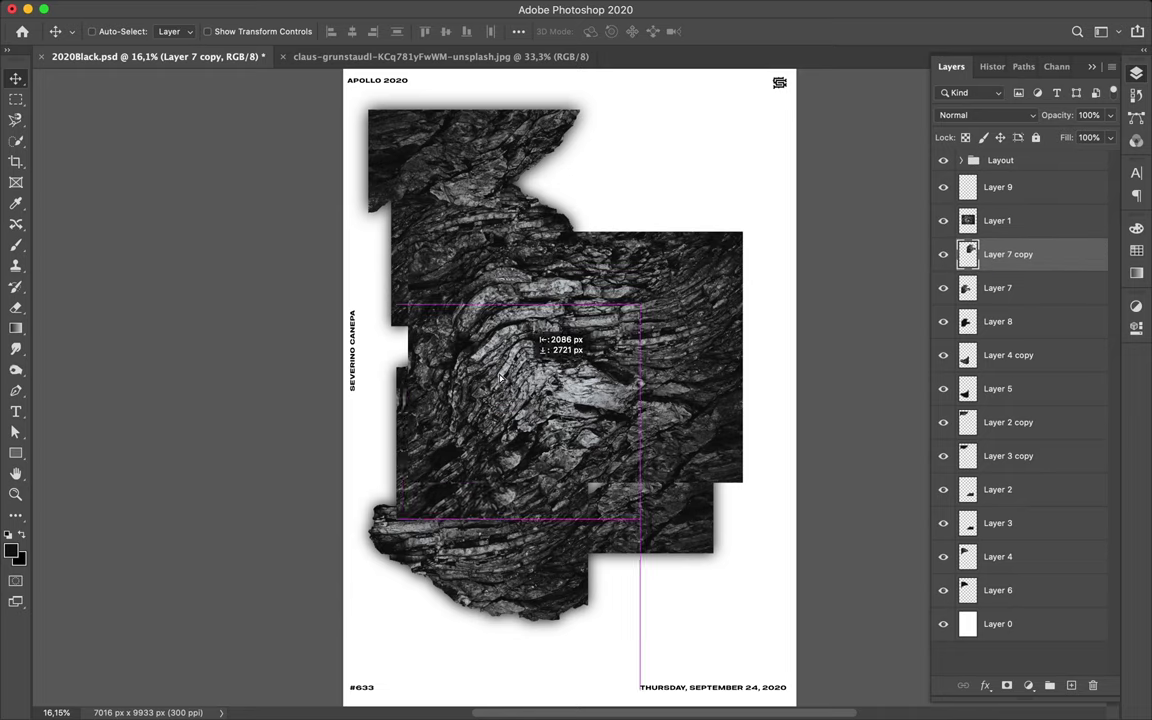
pyautogui.moveTo(280, 31); pyautogui.dragTo(300, 31)
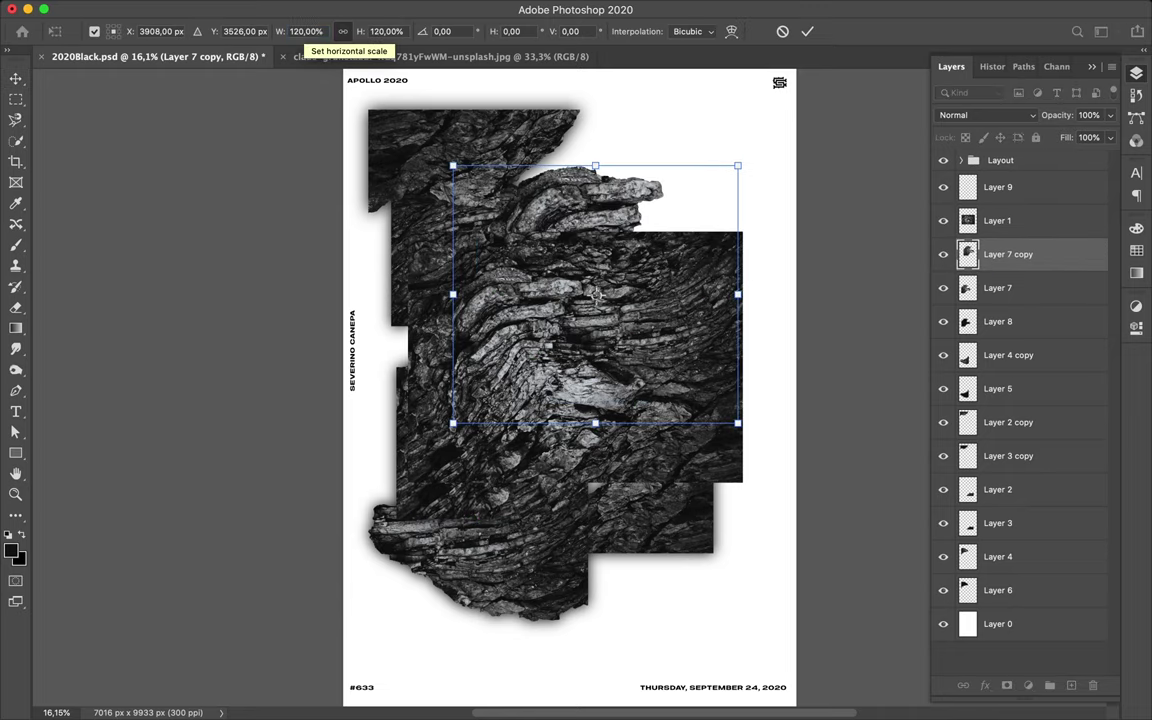
pyautogui.moveTo(1018, 268); pyautogui.dragTo(1008, 206)
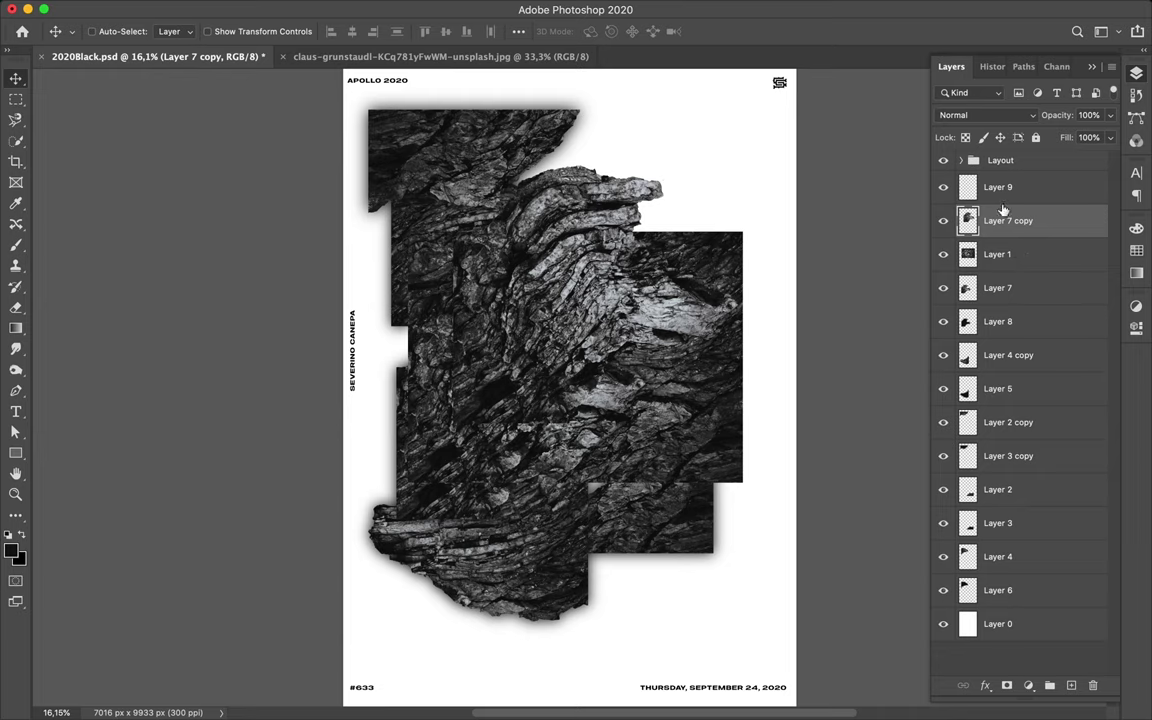
# Step: Paint black inside the piece's outline and cancel the Gaussian Blur on the wrong layer
pyautogui.keyDown('ctrl'); pyautogui.click(967, 220); pyautogui.keyUp('ctrl')
pyautogui.press('b')
pyautogui.moveTo(643, 251)
pyautogui.mouseDown()
pyautogui.moveTo(662, 208)
pyautogui.moveTo(482, 403)
pyautogui.moveTo(600, 415)
pyautogui.mouseUp()
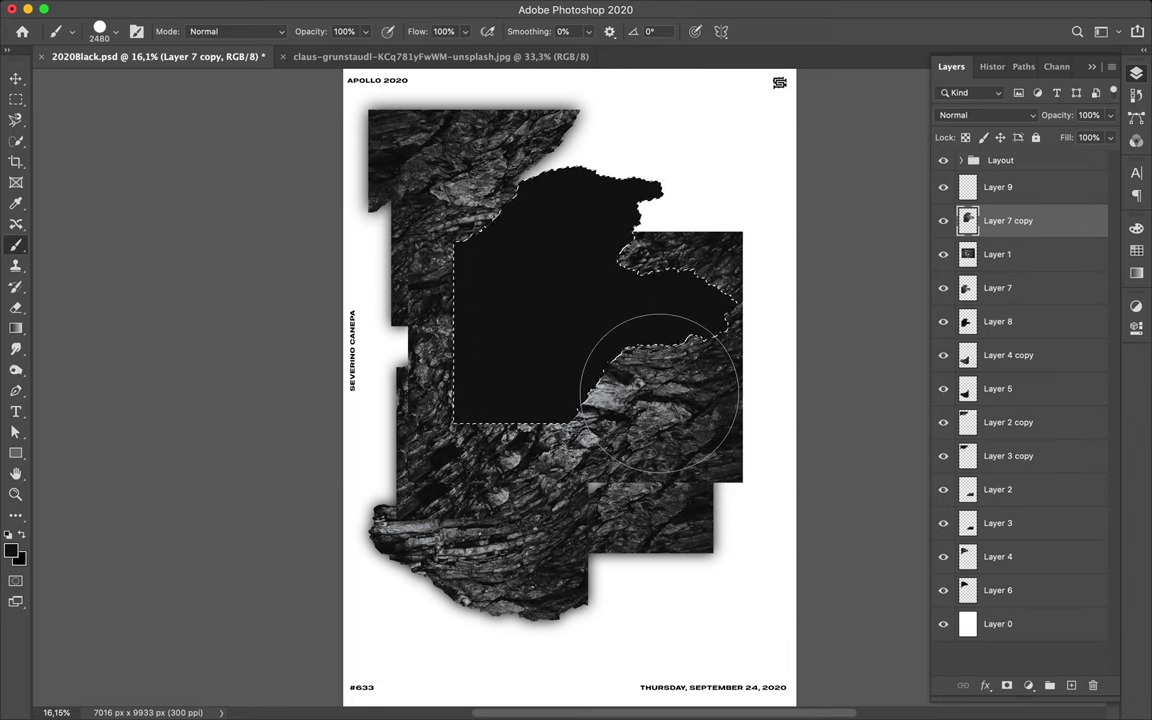
pyautogui.press('m')
pyautogui.hotkey('ctrl', 'd')
pyautogui.click(373, 7)
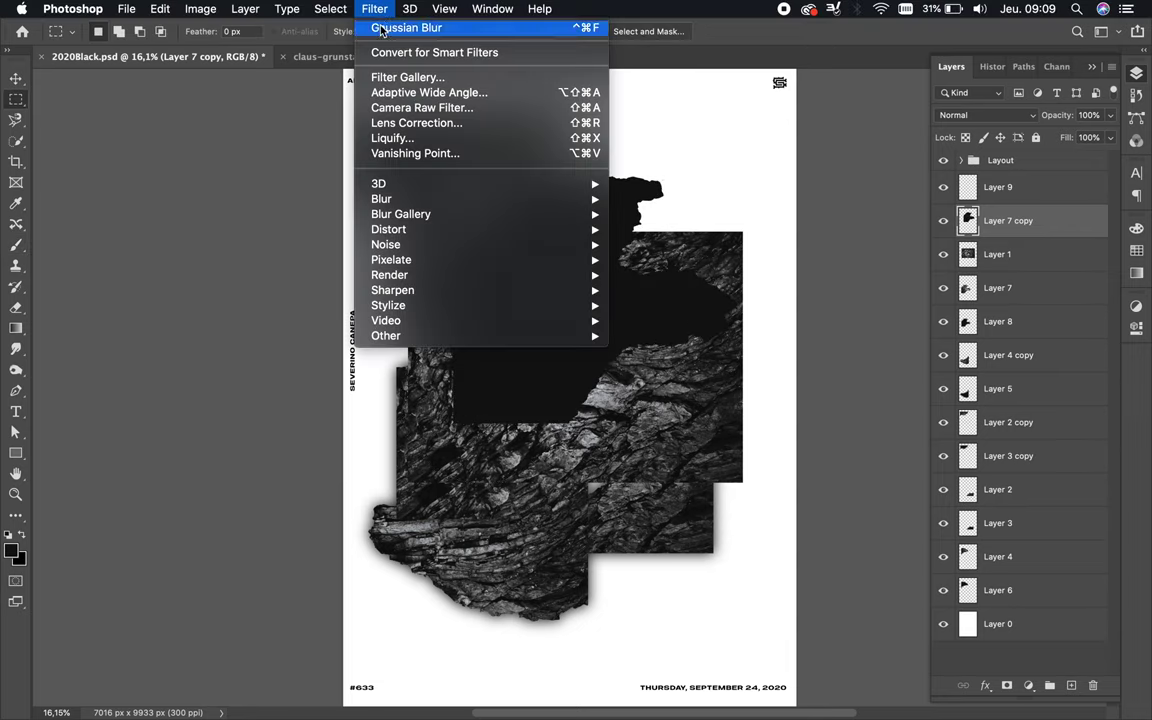
pyautogui.click(381, 31)
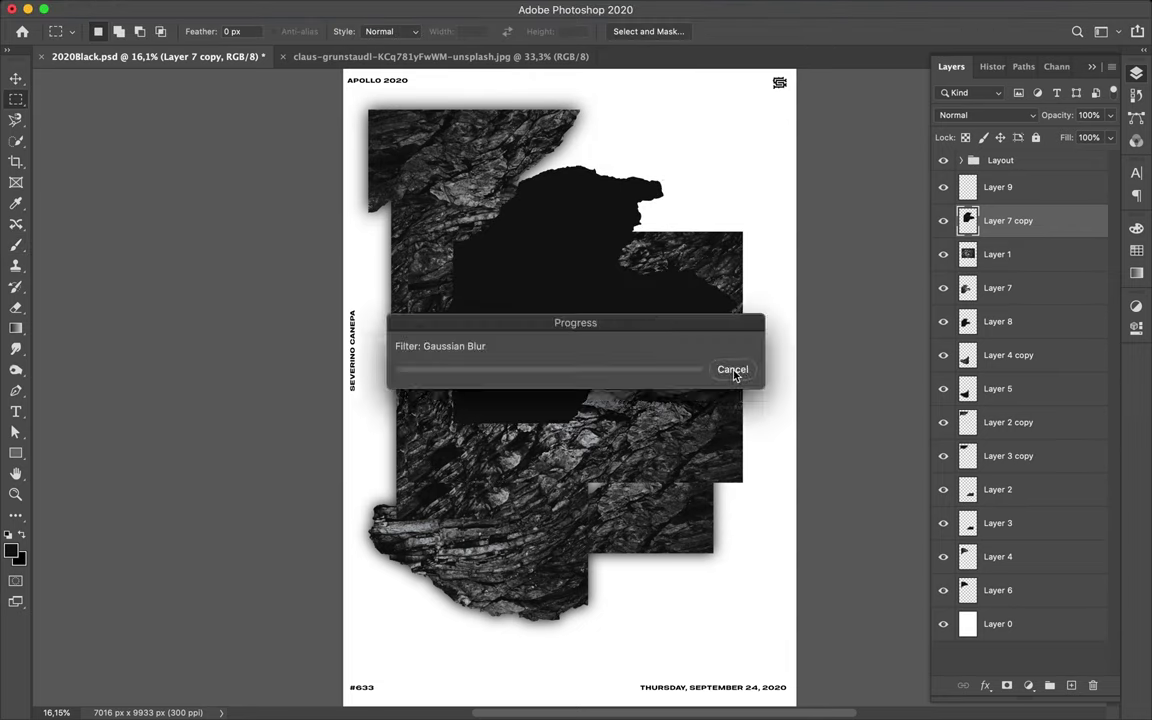
pyautogui.click(731, 370)
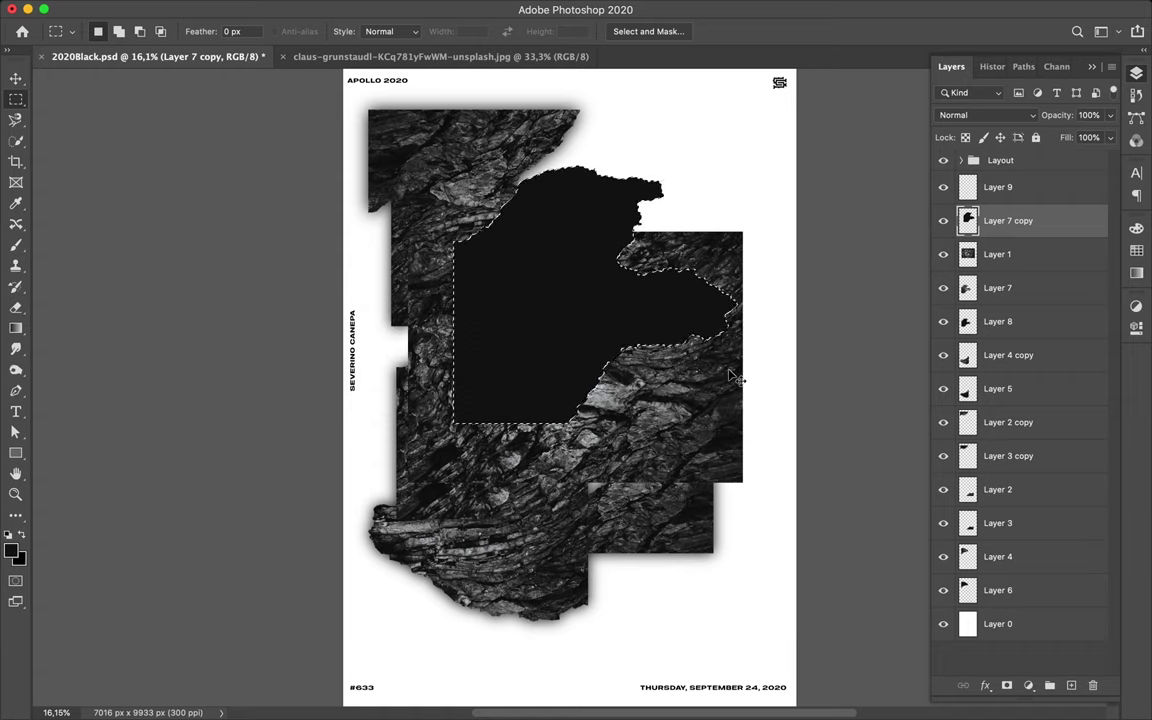
# Step: Paint the piece's shape black on Layer 9 and apply Gaussian Blur to it
pyautogui.click(1025, 188)
pyautogui.press('b')
pyautogui.moveTo(556, 230)
pyautogui.mouseDown()
pyautogui.moveTo(441, 293)
pyautogui.moveTo(557, 293)
pyautogui.mouseUp()
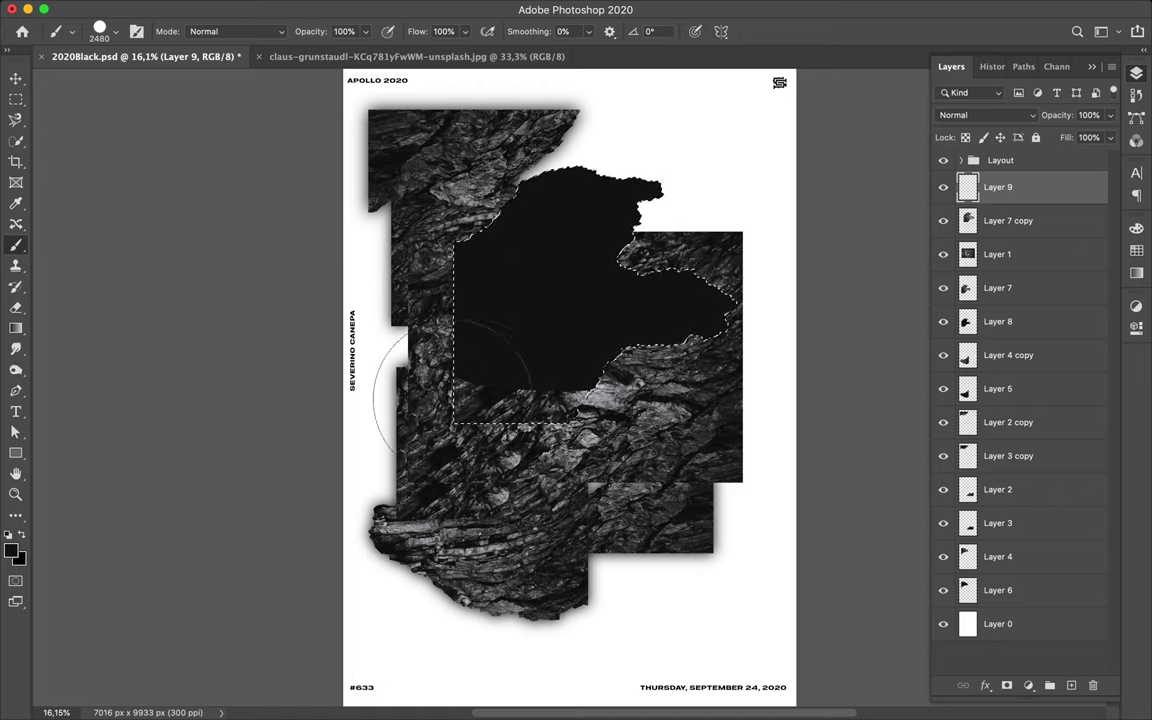
pyautogui.press('m')
pyautogui.hotkey('ctrl', 'd')
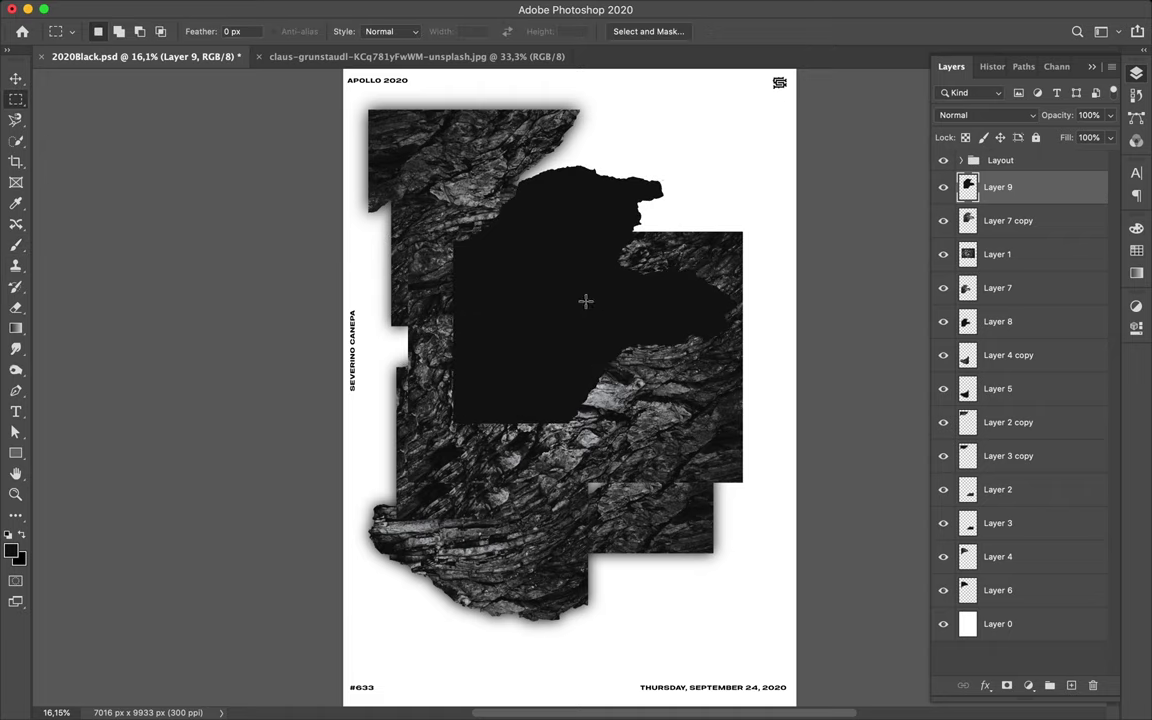
pyautogui.click(373, 8)
pyautogui.click(704, 230)
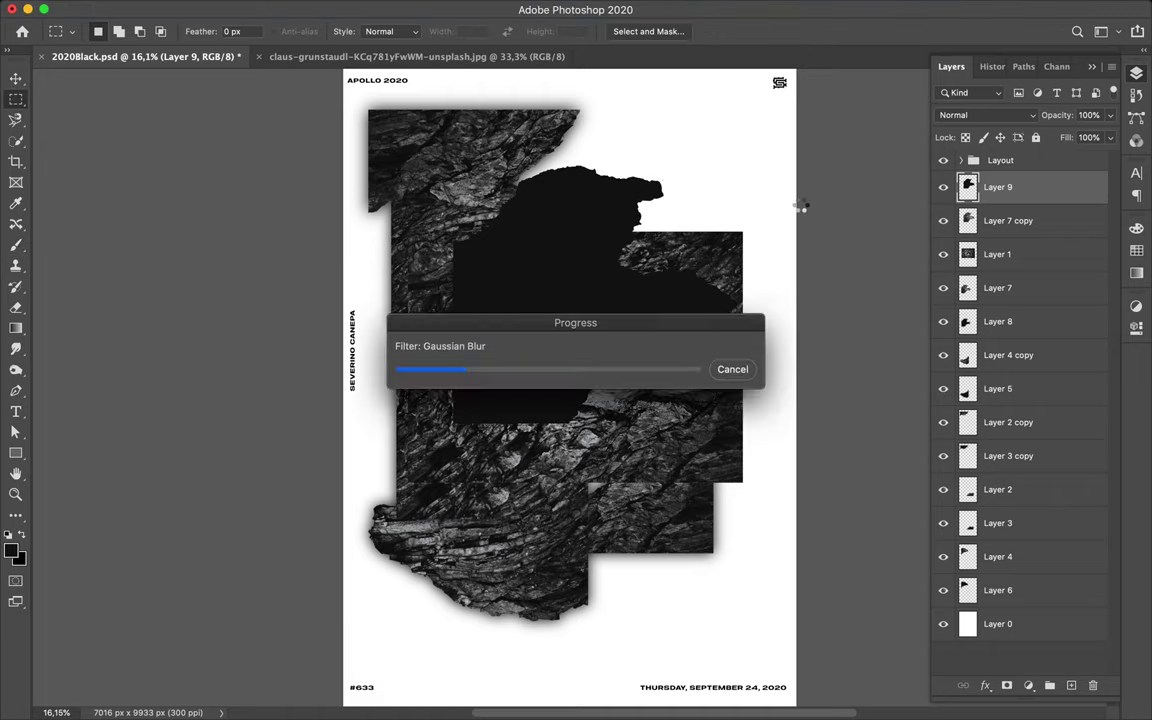
# Step: Move Layer 9 below Layer 7 copy, link them, and bring Layer 1 to the top
pyautogui.moveTo(1028, 192)
pyautogui.mouseDown()
pyautogui.moveTo(1025, 222)
pyautogui.moveTo(1045, 178)
pyautogui.mouseUp()
pyautogui.keyDown('shift'); pyautogui.click(1000, 187); pyautogui.keyUp('shift')
pyautogui.rightClick(1000, 190)
pyautogui.click(800, 314)
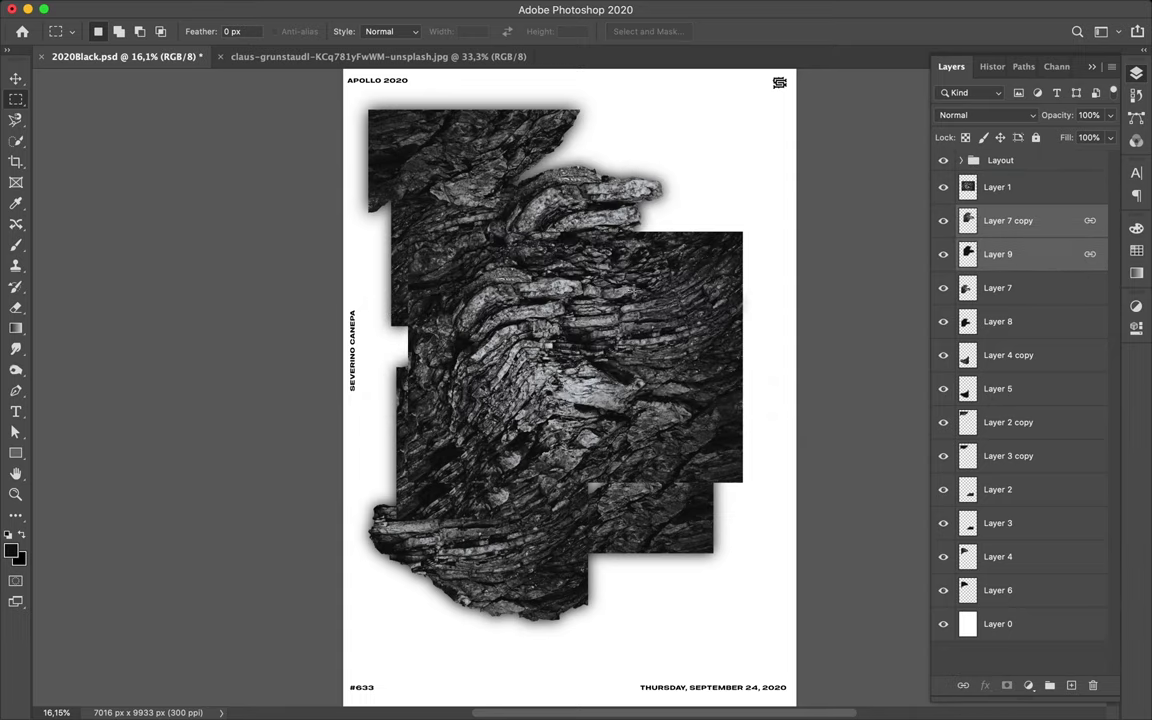
pyautogui.press('v')
pyautogui.click(668, 268)
pyautogui.press('l')
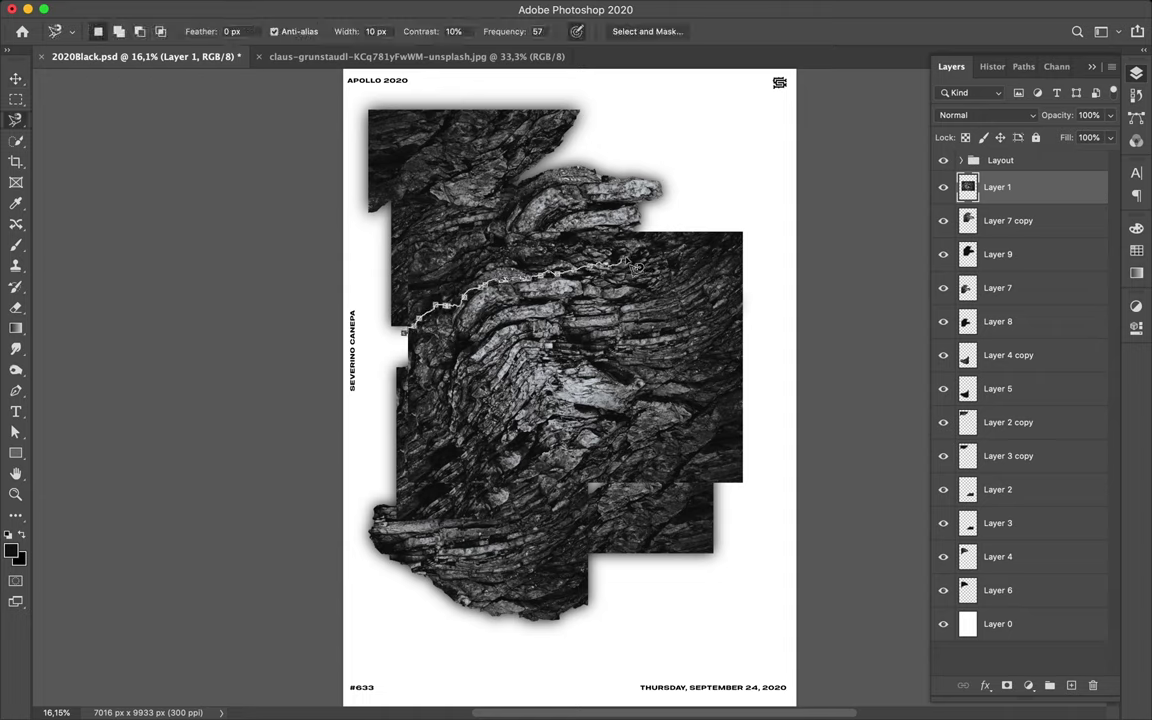
# Step: Close the Magnetic Lasso outline and copy the traced rock area to Layer 10
pyautogui.click(405, 337)
pyautogui.hotkey('ctrl', 'j')
pyautogui.press('v')
pyautogui.click(1040, 220)
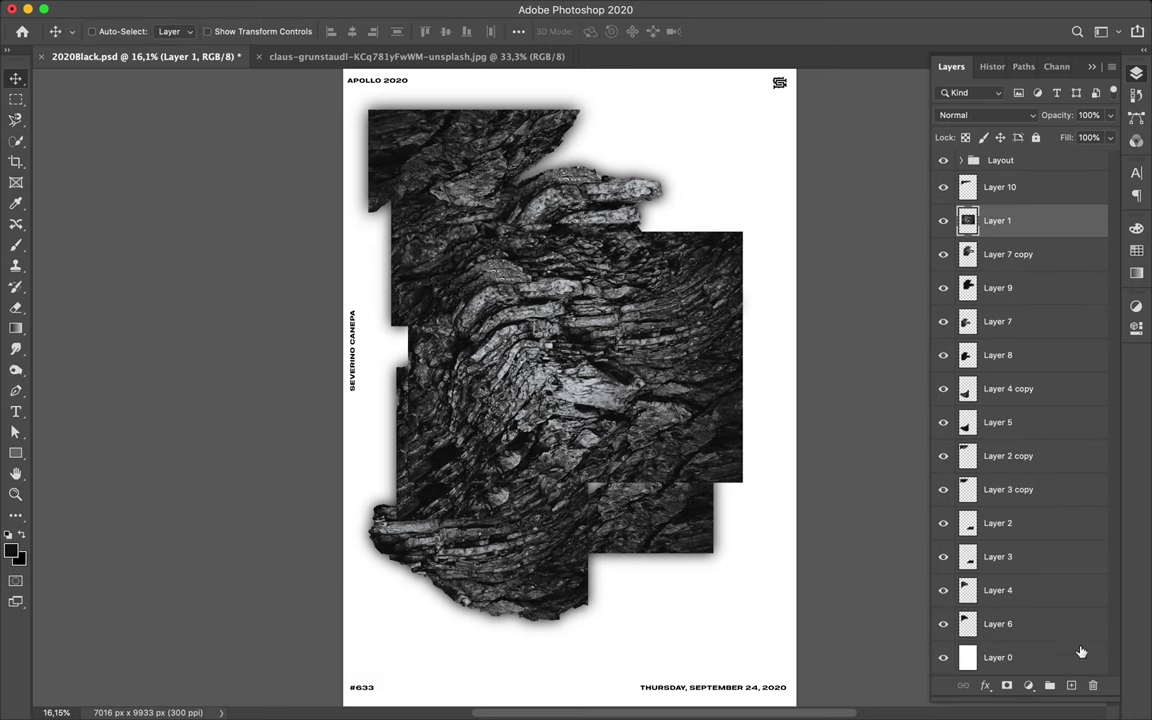
pyautogui.click(1071, 685)
pyautogui.hotkey('ctrl', 'shift', 'd')
pyautogui.press('b')
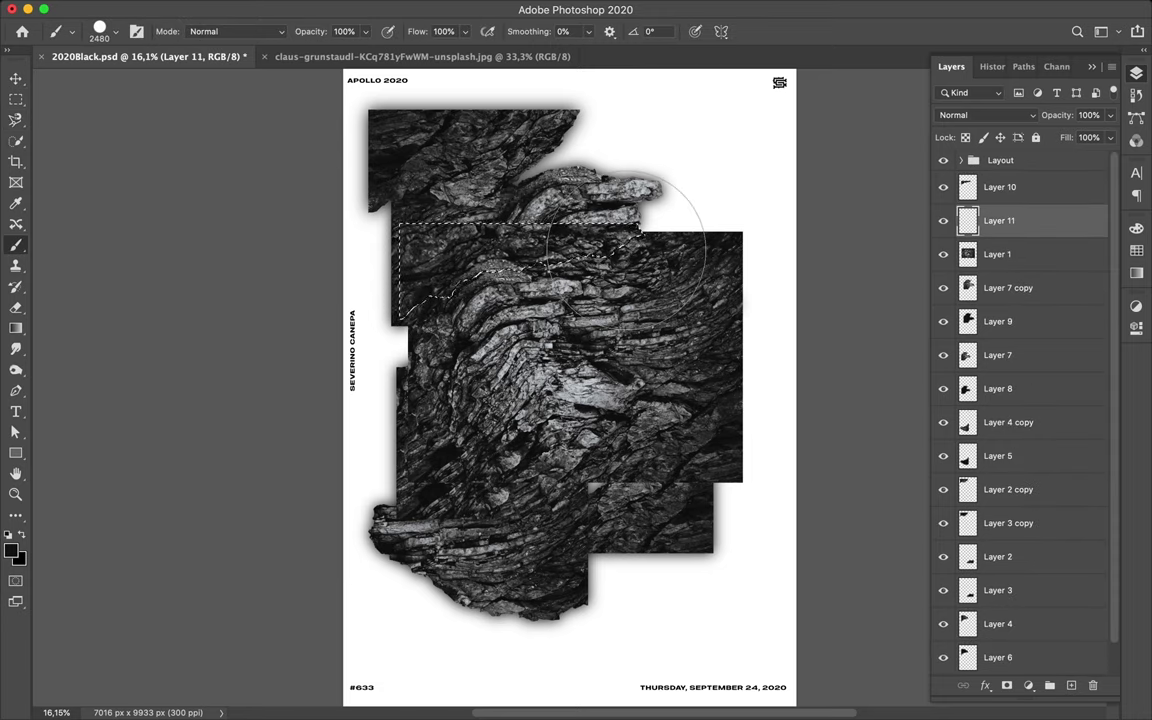
pyautogui.press('m')
pyautogui.hotkey('ctrl', 'd')
# Step: Duplicate Layer 10, scale the copy to 120%, and link Layer 10 with Layer 11
pyautogui.click(1010, 190)
pyautogui.hotkey('ctrl', 'j')
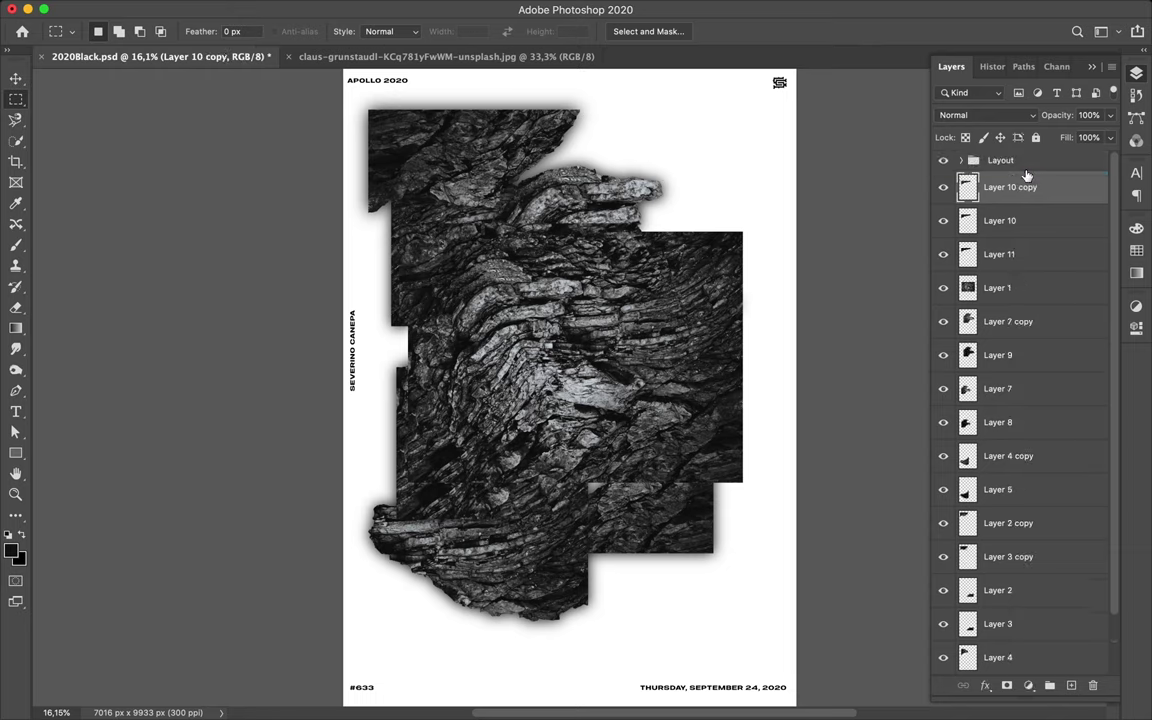
pyautogui.hotkey('ctrl', 't')
pyautogui.click(300, 31)
pyautogui.write('120,00')
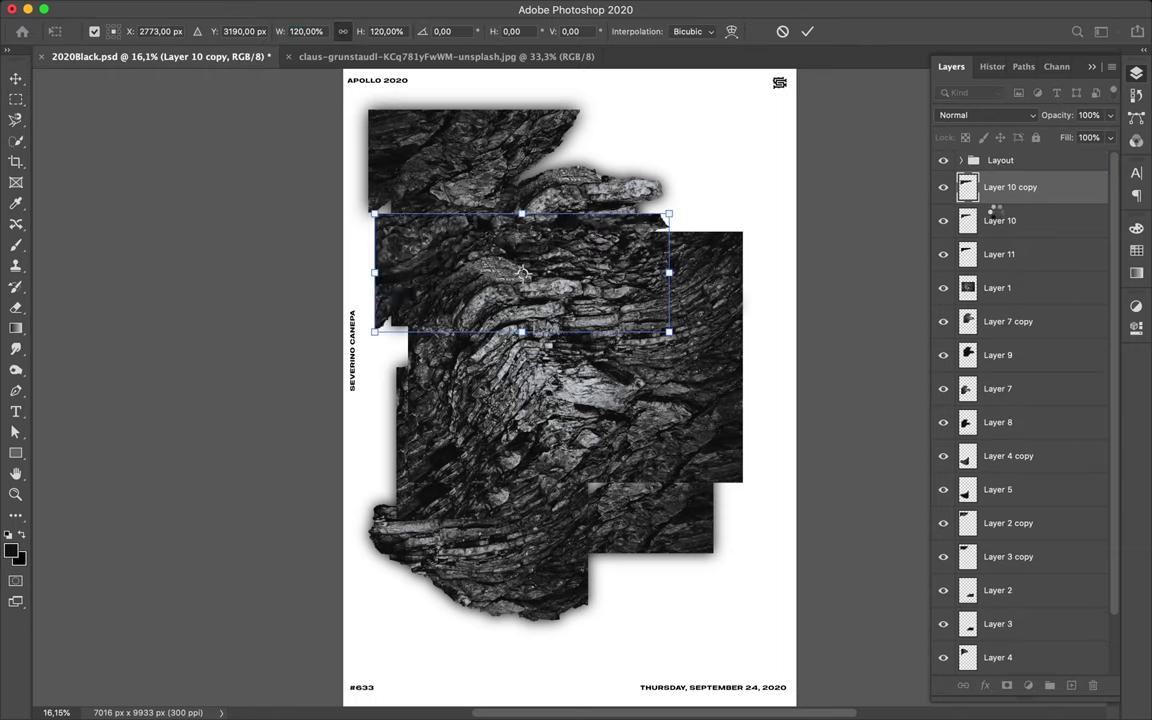
pyautogui.click(1035, 222)
pyautogui.keyDown('shift'); pyautogui.click(1036, 240); pyautogui.keyUp('shift')
pyautogui.rightClick(1036, 240)
pyautogui.click(1029, 290)
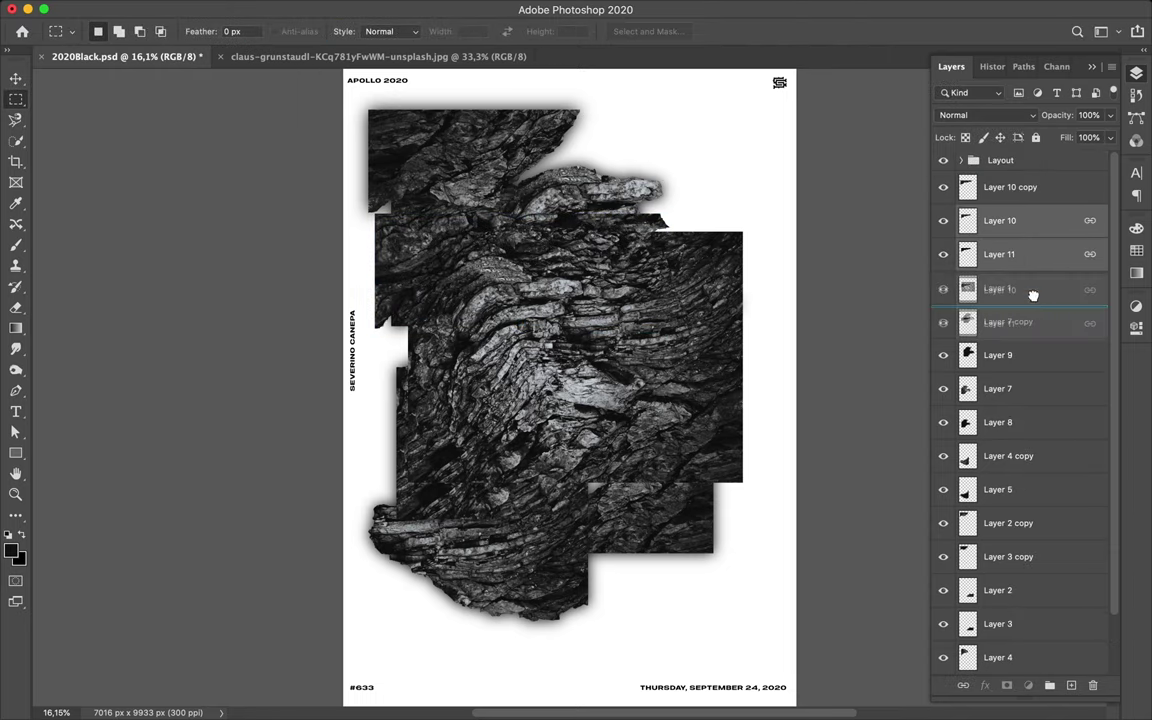
# Step: Paint a black shadow inside the fragment outline and apply Gaussian Blur
pyautogui.press('b')
pyautogui.moveTo(375, 250); pyautogui.dragTo(655, 232)
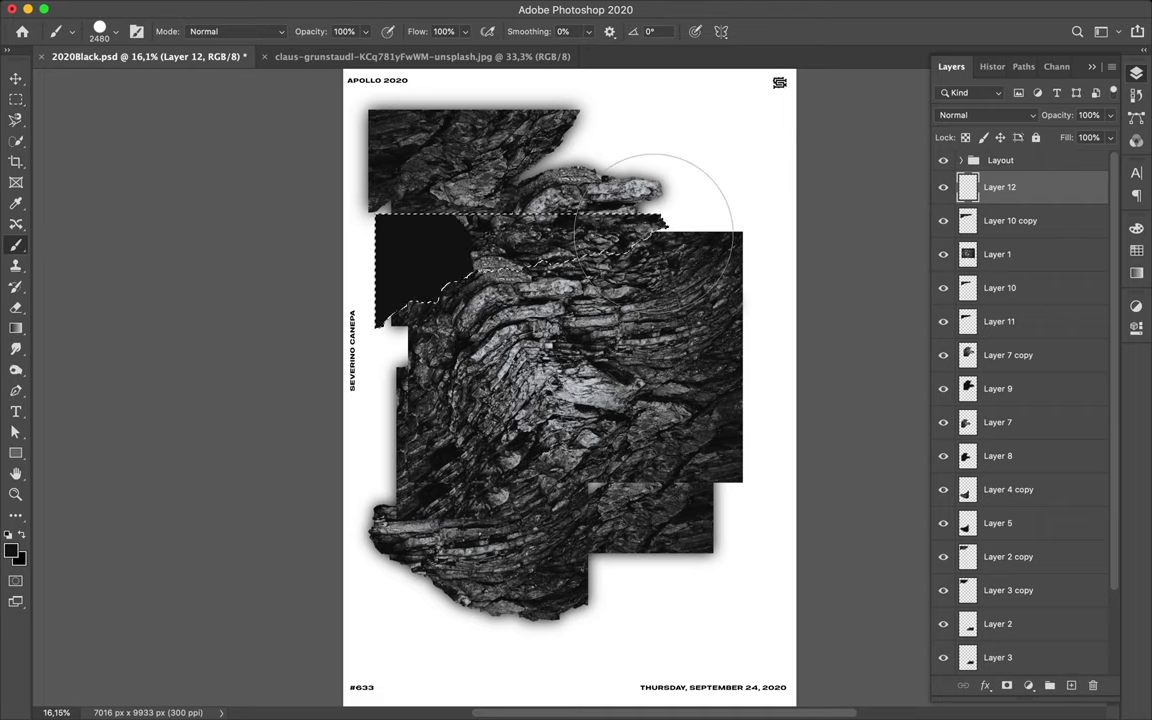
pyautogui.press('m')
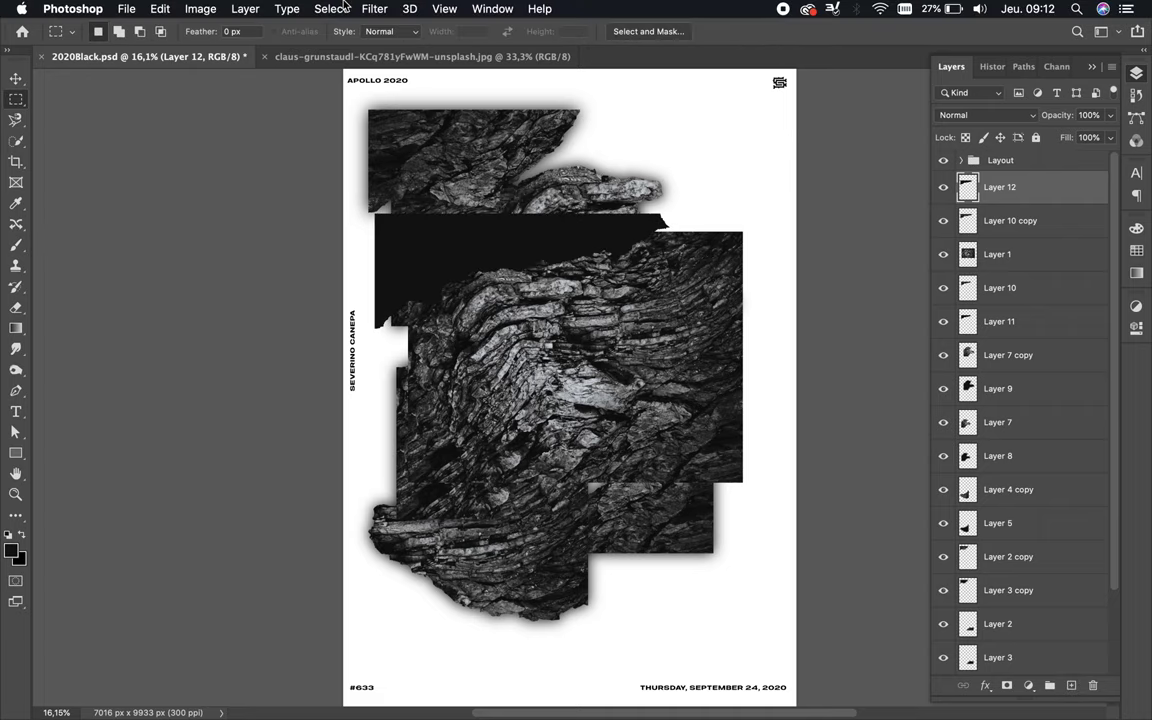
pyautogui.click(374, 8)
pyautogui.press('Escape')
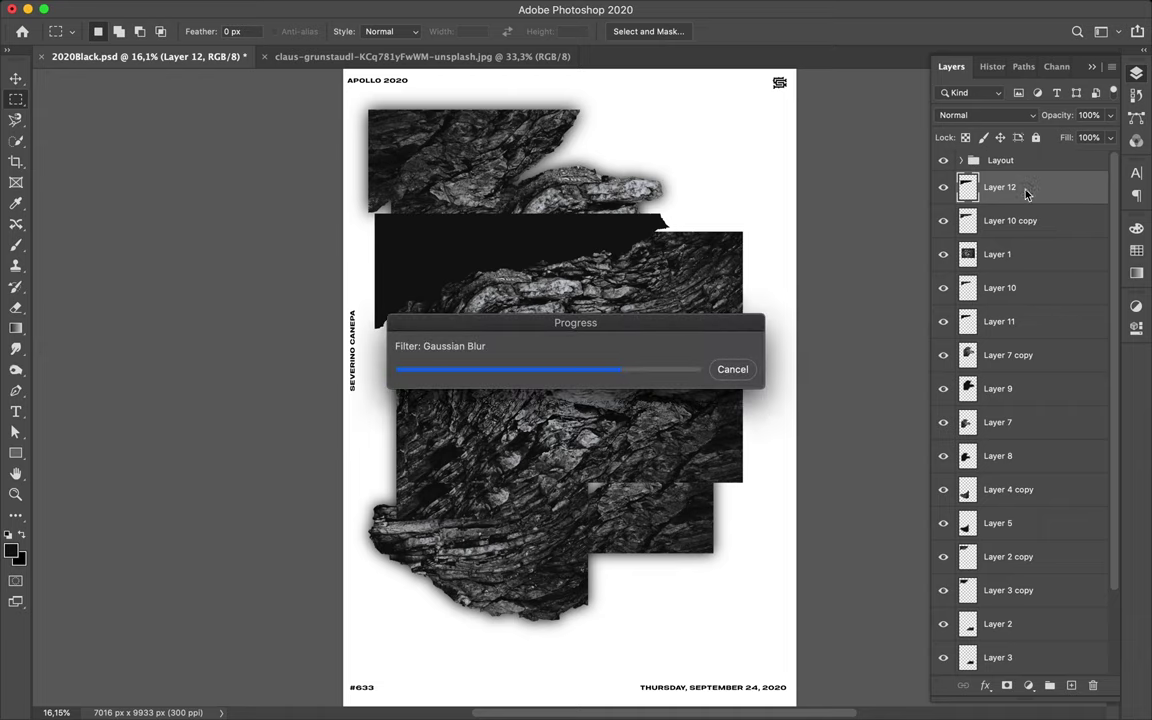
# Step: Move shadow Layer 12 below Layer 10 copy, link the pair, and hide Layer 1
pyautogui.moveTo(1025, 193); pyautogui.dragTo(1060, 221)
pyautogui.keyDown('shift'); pyautogui.click(1054, 193); pyautogui.keyUp('shift')
pyautogui.rightClick(1021, 206)
pyautogui.click(960, 352)
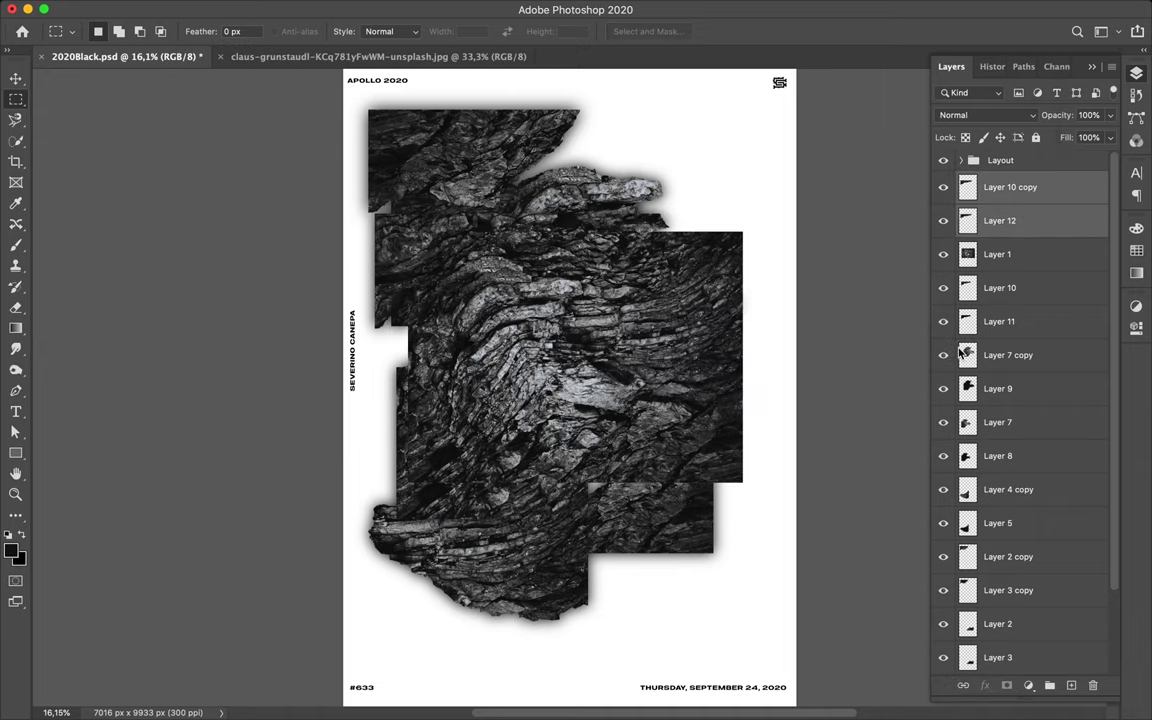
pyautogui.hotkey('ctrl', '[')
pyautogui.click(943, 187)
# Step: Rotate the linked fragment and shadow 90°, reposition them, and restack them below Layer 8
pyautogui.press('v')
pyautogui.moveTo(416, 309); pyautogui.dragTo(580, 397)
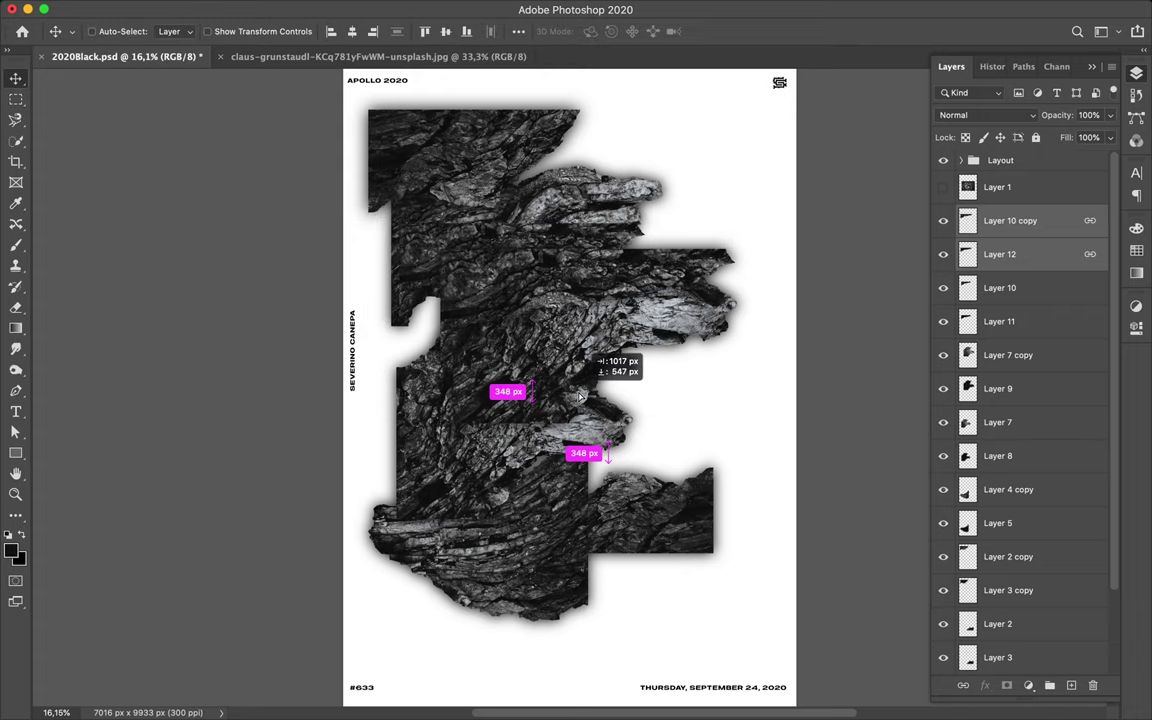
pyautogui.hotkey('ctrl', 't')
pyautogui.moveTo(755, 228); pyautogui.dragTo(645, 172)
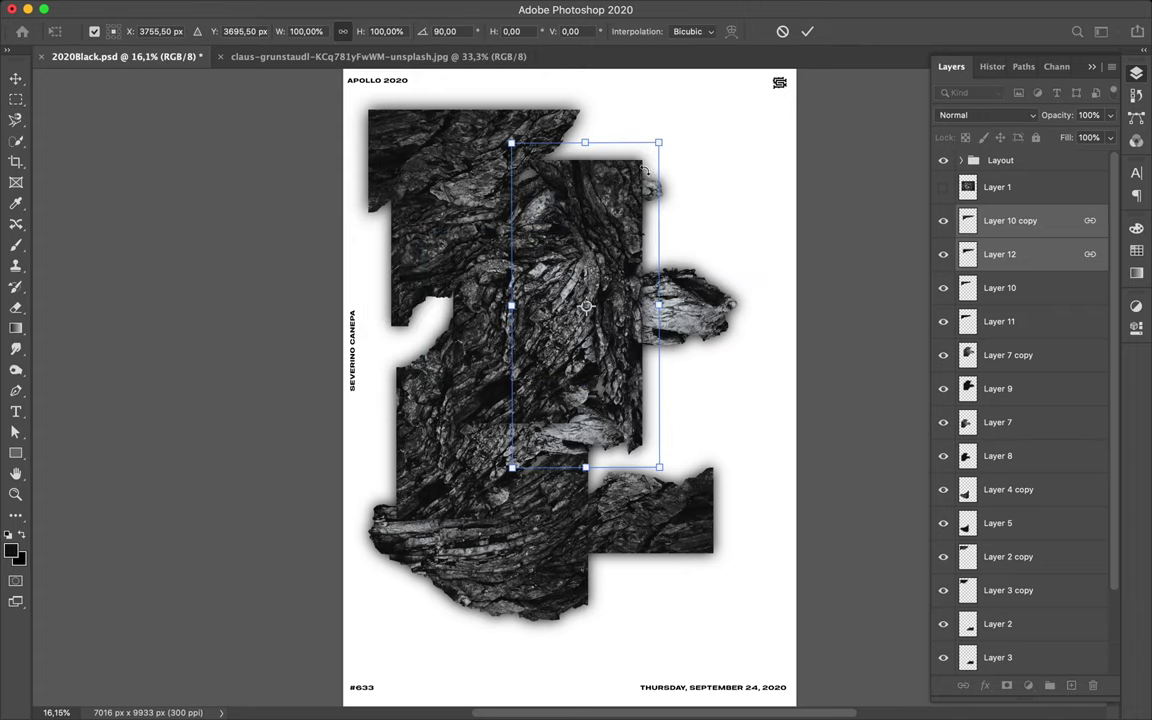
pyautogui.press('Return')
pyautogui.moveTo(580, 172); pyautogui.dragTo(632, 197)
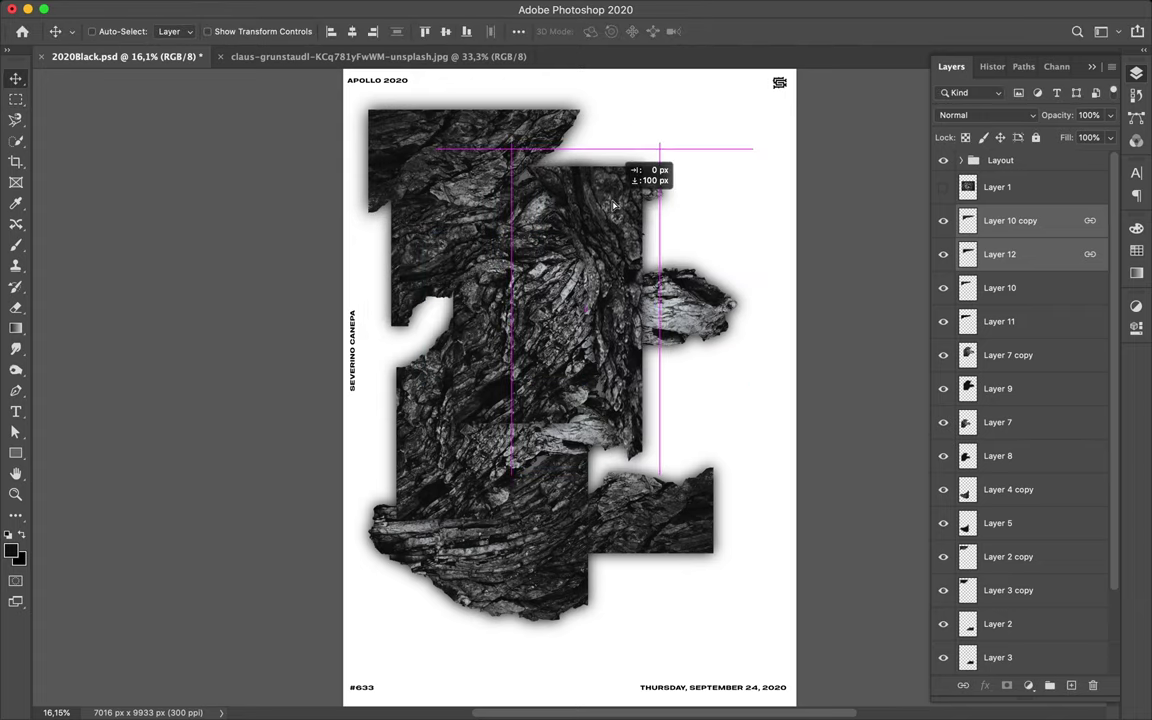
pyautogui.moveTo(1000, 240); pyautogui.dragTo(1025, 478)
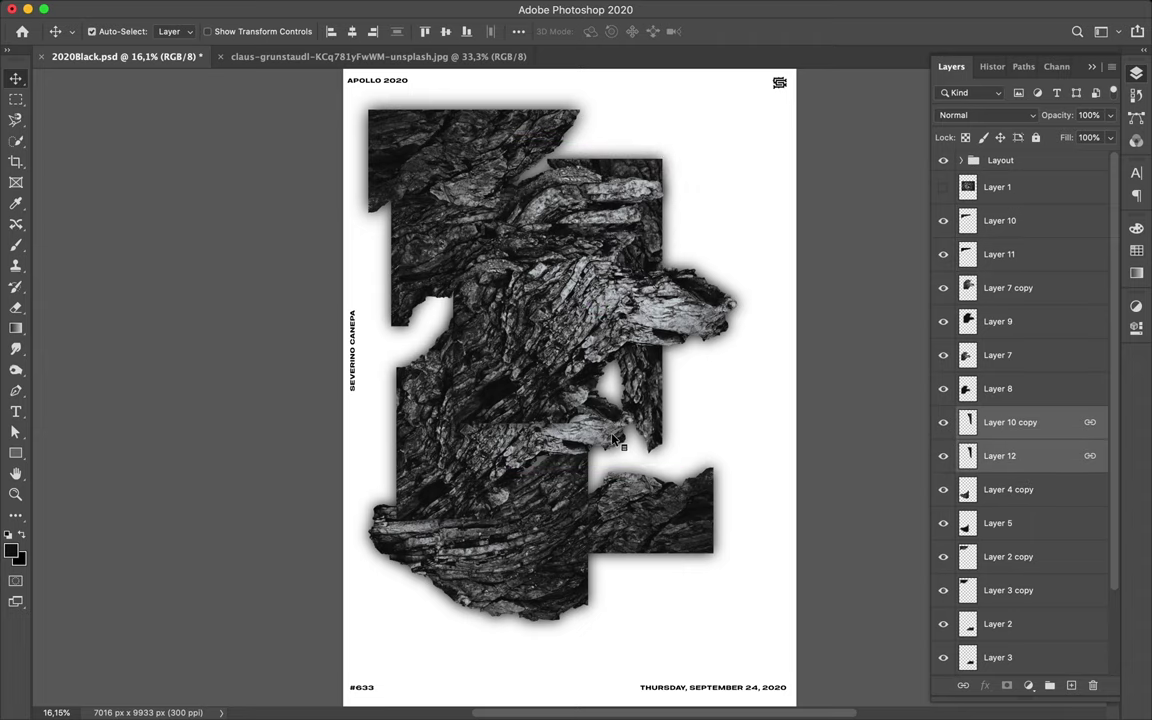
# Step: Move Layer 7's rock piece down and rotate it about 90°
pyautogui.moveTo(617, 440); pyautogui.dragTo(660, 518)
pyautogui.hotkey('ctrl', 't')
pyautogui.moveTo(442, 398)
pyautogui.mouseDown()
pyautogui.moveTo(602, 608)
pyautogui.moveTo(590, 600)
pyautogui.mouseUp()
pyautogui.press('Return')
pyautogui.moveTo(598, 553)
pyautogui.mouseDown()
pyautogui.moveTo(675, 566)
pyautogui.moveTo(575, 568)
pyautogui.mouseUp()
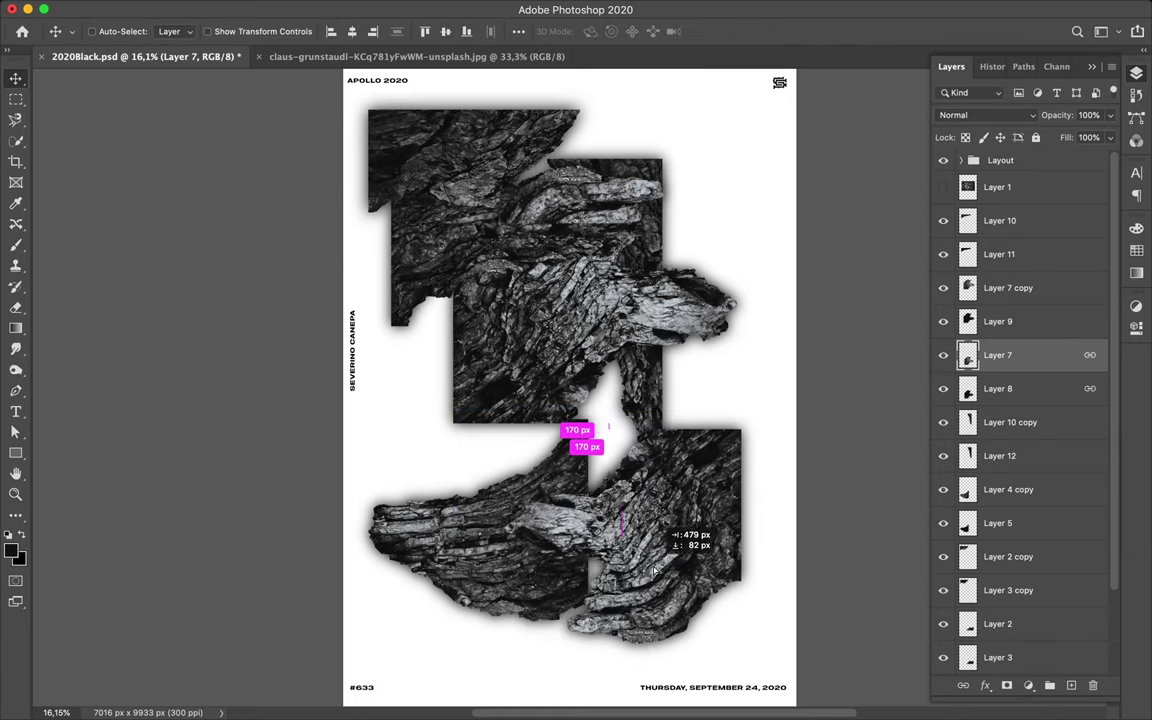
# Step: Move Layers 7, 8, 4 copy and 5 lower in the layer stack
pyautogui.keyDown('super'); pyautogui.click(1022, 390); pyautogui.keyUp('super')
pyautogui.keyDown('super'); pyautogui.click(1020, 489); pyautogui.keyUp('super')
pyautogui.keyDown('super'); pyautogui.click(1020, 522); pyautogui.keyUp('super')
pyautogui.moveTo(1020, 522); pyautogui.dragTo(1027, 636)
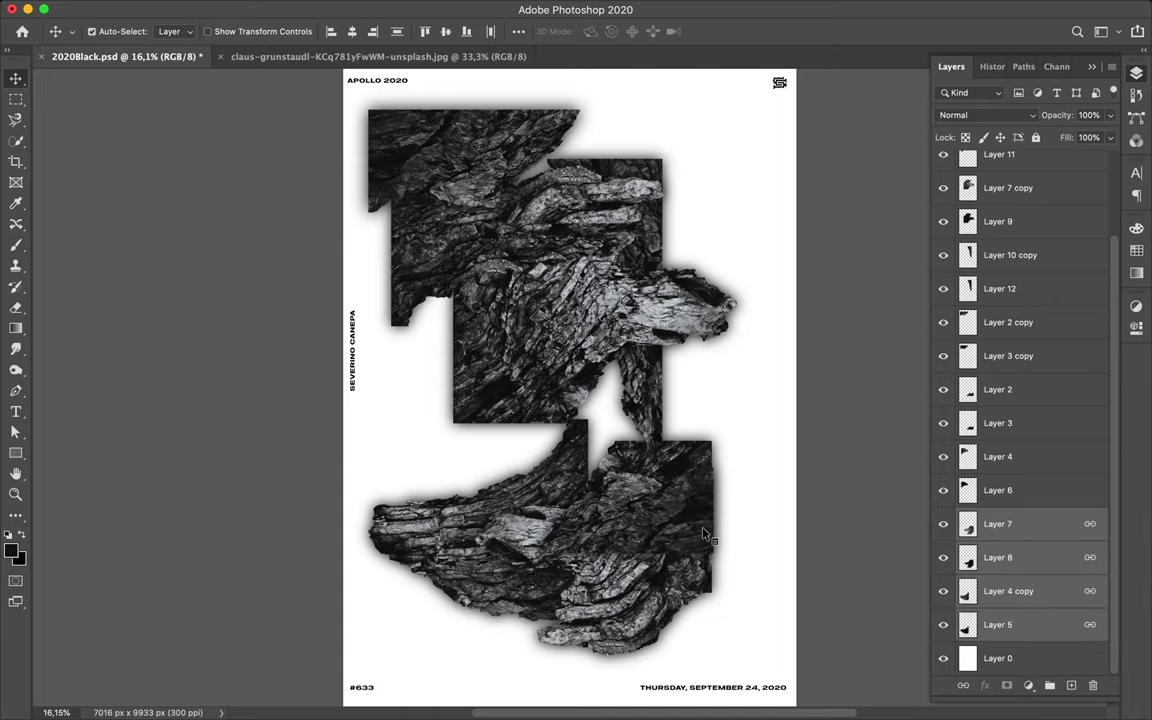
# Step: Move the Layer 2 piece up, rotate it upright, and stack Layers 2–3 below Layer 9
pyautogui.moveTo(625, 480); pyautogui.dragTo(700, 160)
pyautogui.press('super+t')
pyautogui.moveTo(765, 95); pyautogui.dragTo(650, 85)
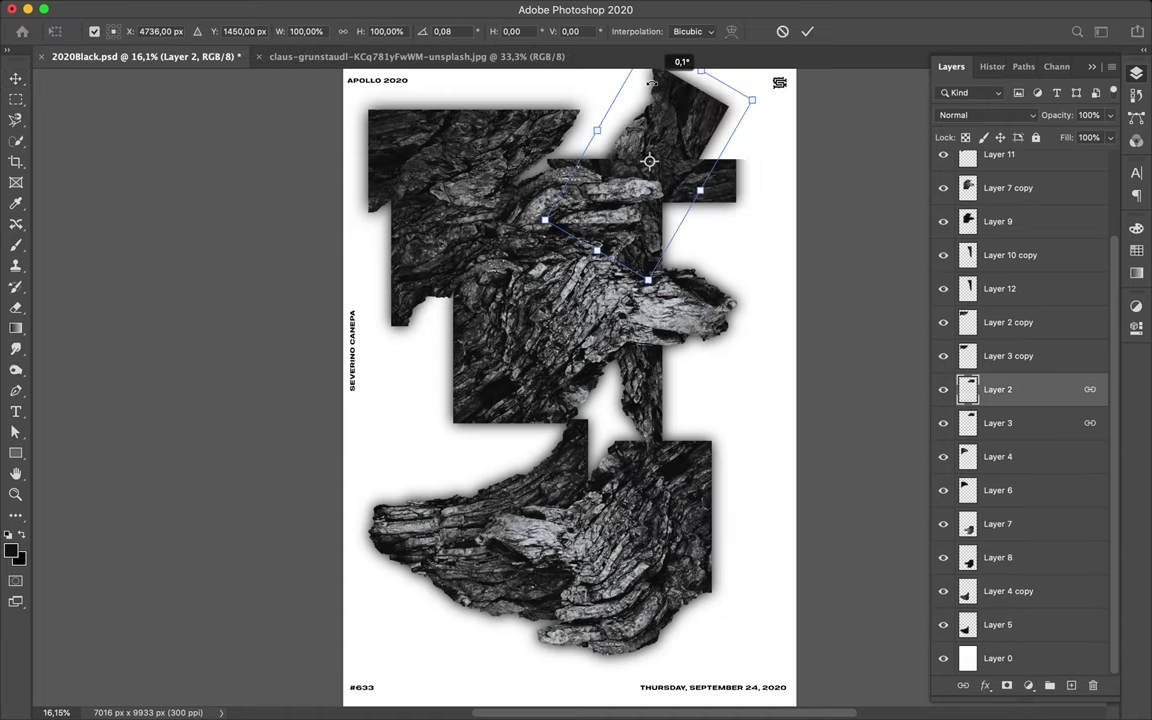
pyautogui.press('Return')
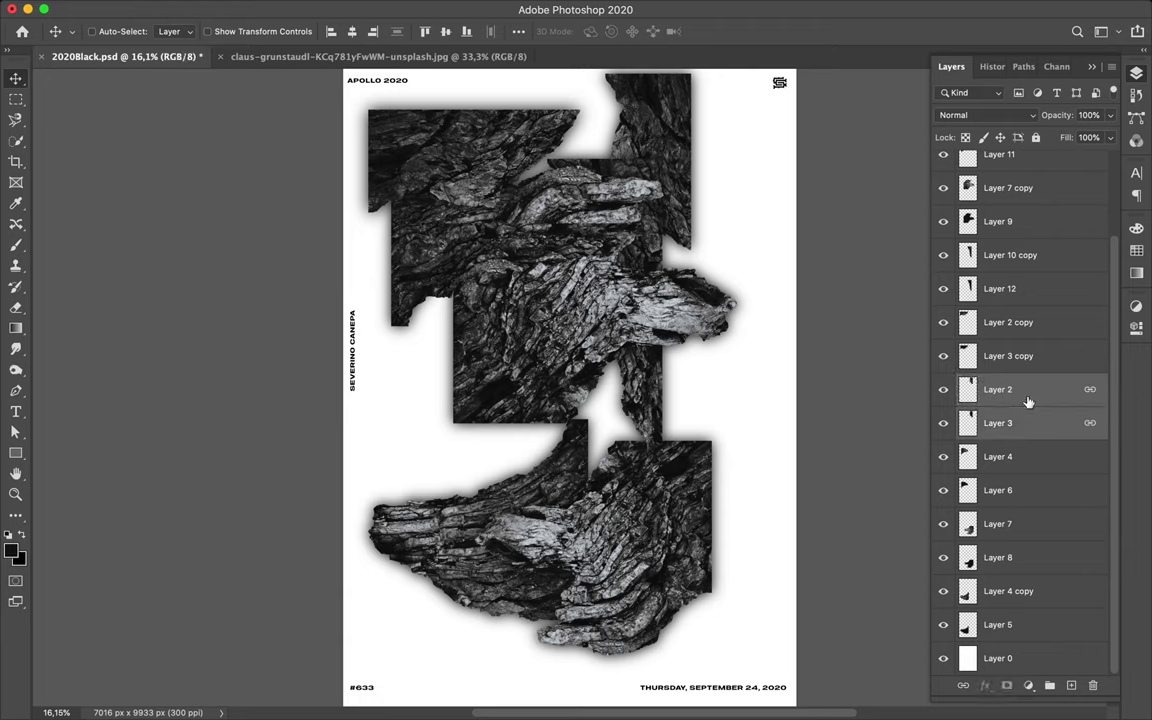
pyautogui.moveTo(1027, 400); pyautogui.dragTo(1018, 250)
pyautogui.moveTo(614, 96); pyautogui.dragTo(617, 150)
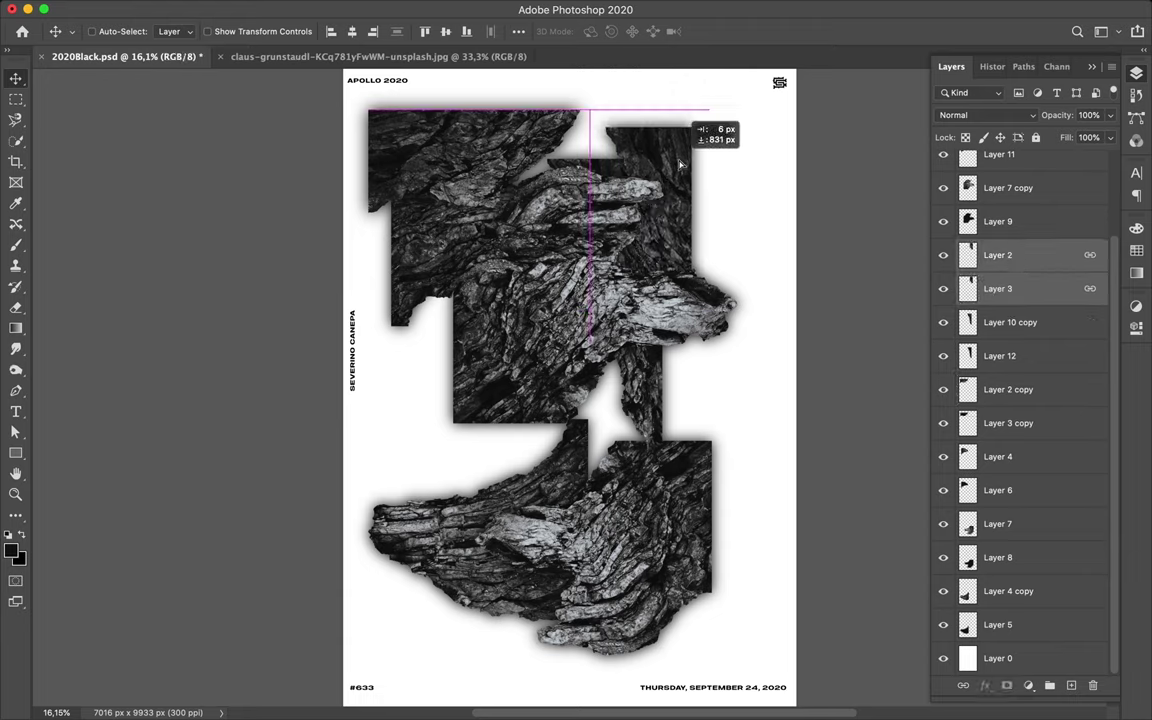
pyautogui.click(478, 540)
pyautogui.scroll(3, 1039, 239)
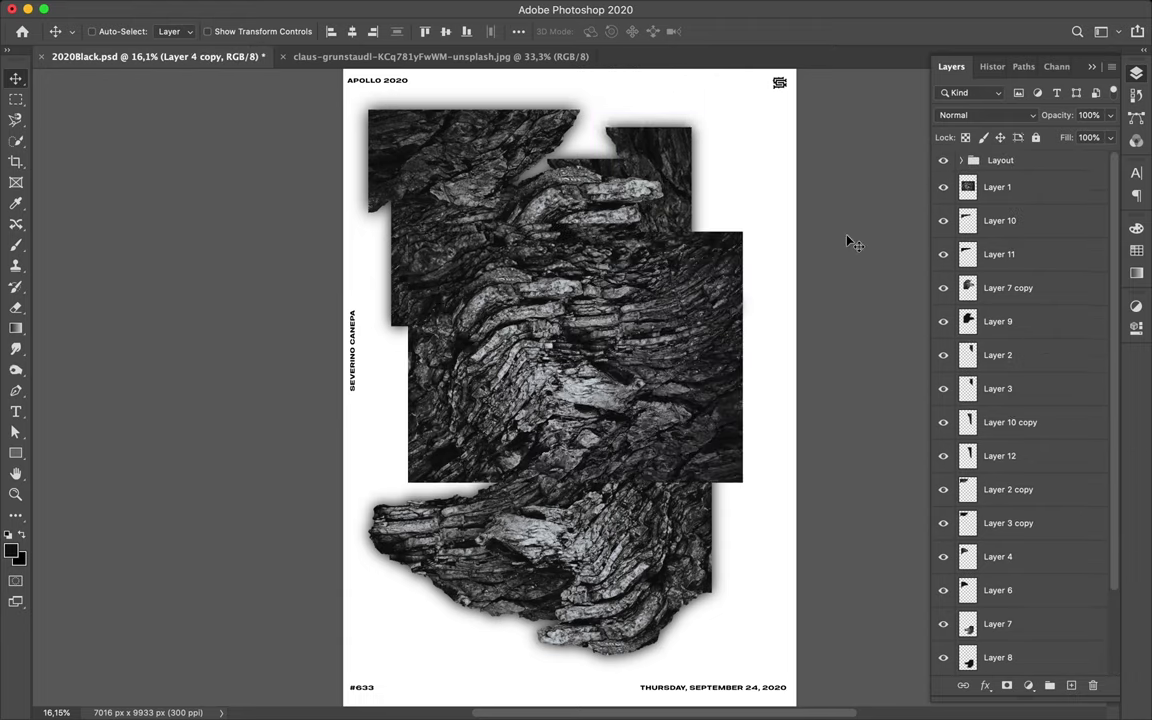
pyautogui.press('l')
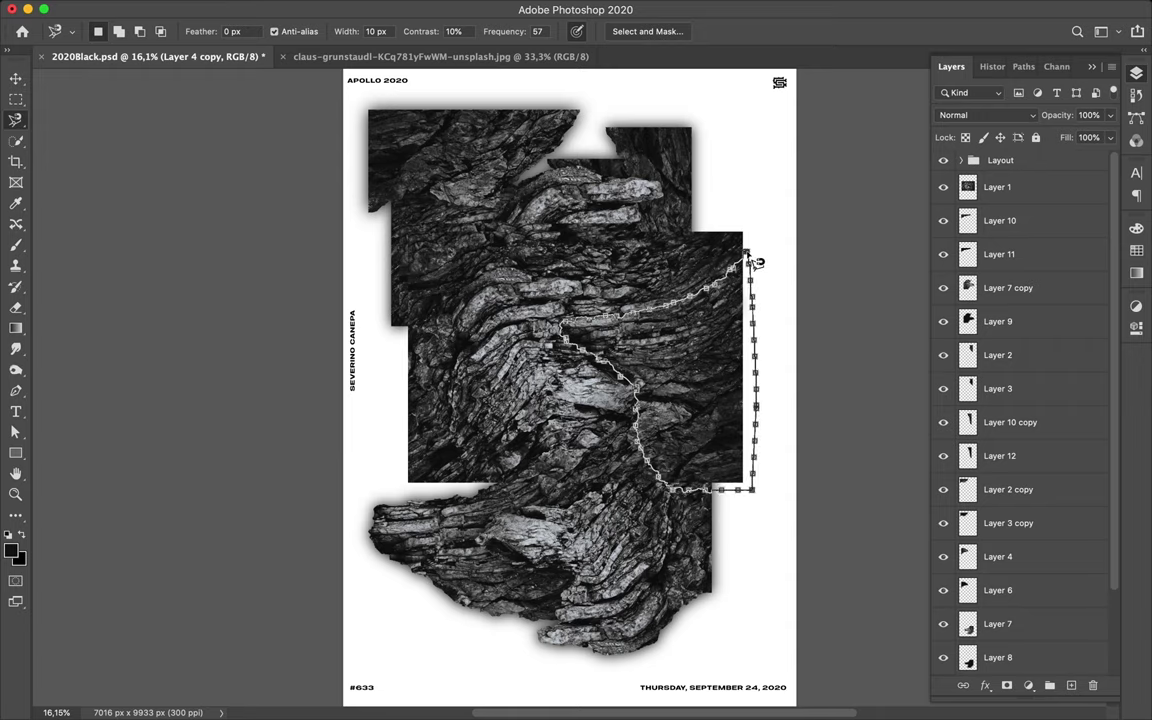
# Step: Lasso the jagged right-edge rock fragment and copy it onto Layer 13
pyautogui.click(750, 262)
pyautogui.hotkey('ctrl', 'c')
pyautogui.click(720, 249)
pyautogui.hotkey('ctrl', 'd')
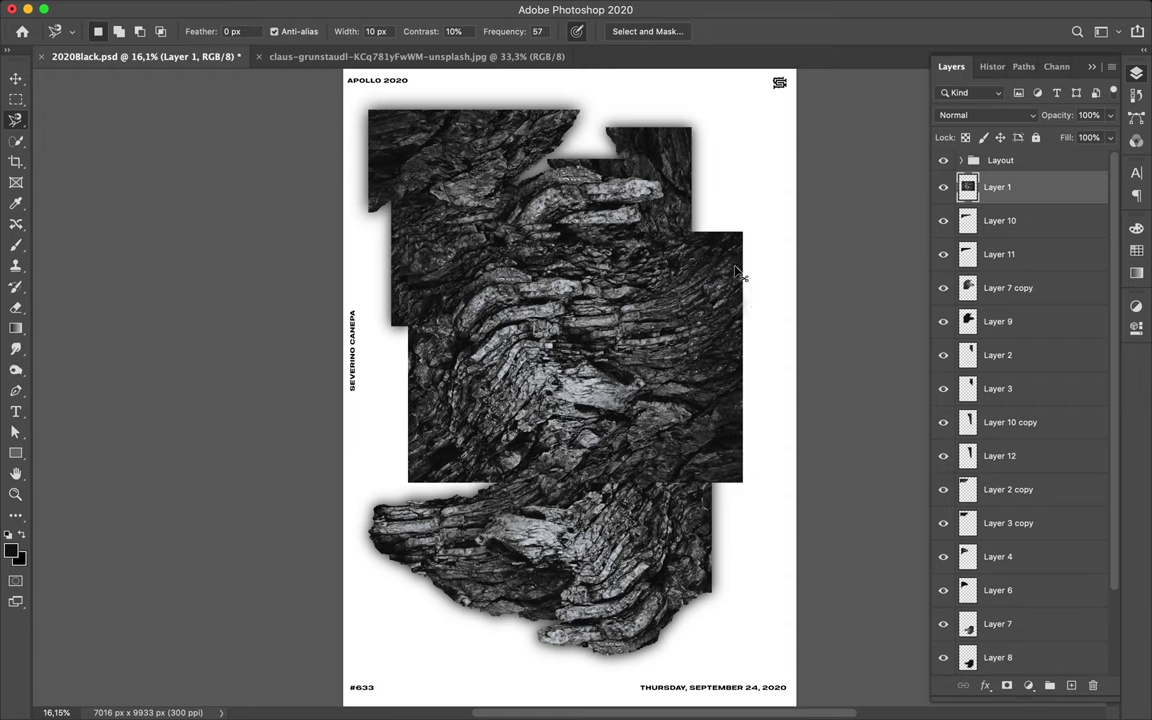
pyautogui.hotkey('ctrl', 'j')
pyautogui.press('v')
pyautogui.hotkey('alt', '[')
# Step: Paint a black shadow on new Layer 14 and apply Gaussian Blur
pyautogui.hotkey('ctrl', 'shift', 'alt', 'n')
pyautogui.press('b')
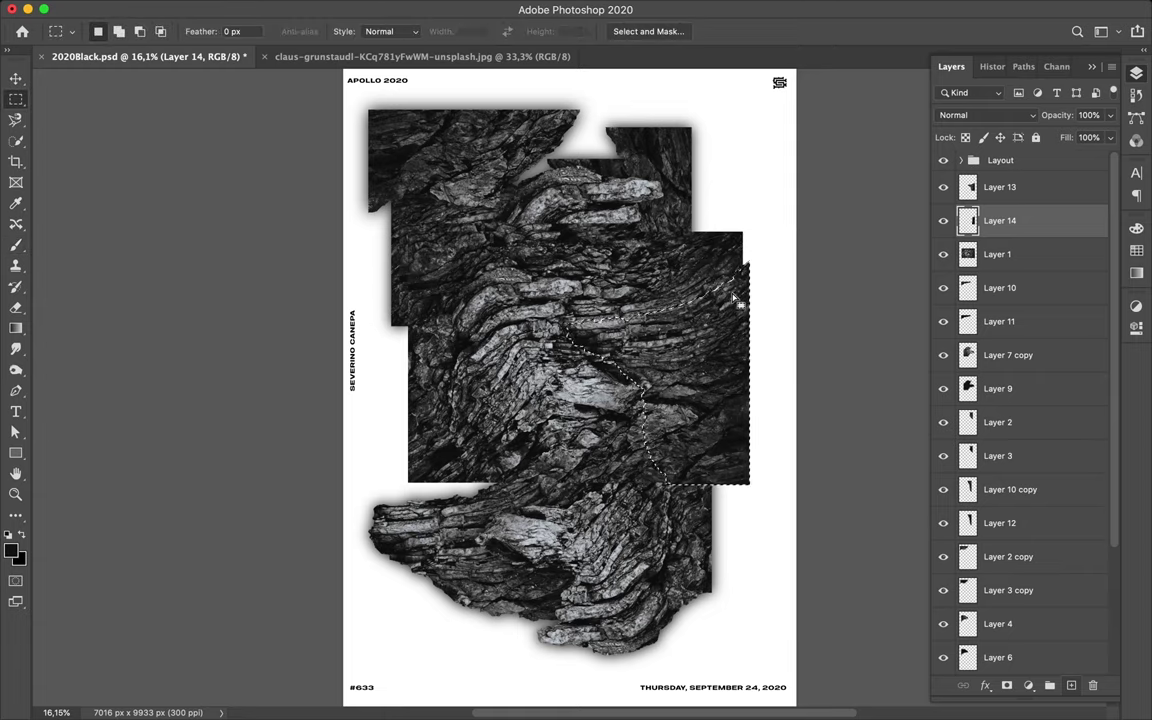
pyautogui.moveTo(800, 335); pyautogui.dragTo(718, 460)
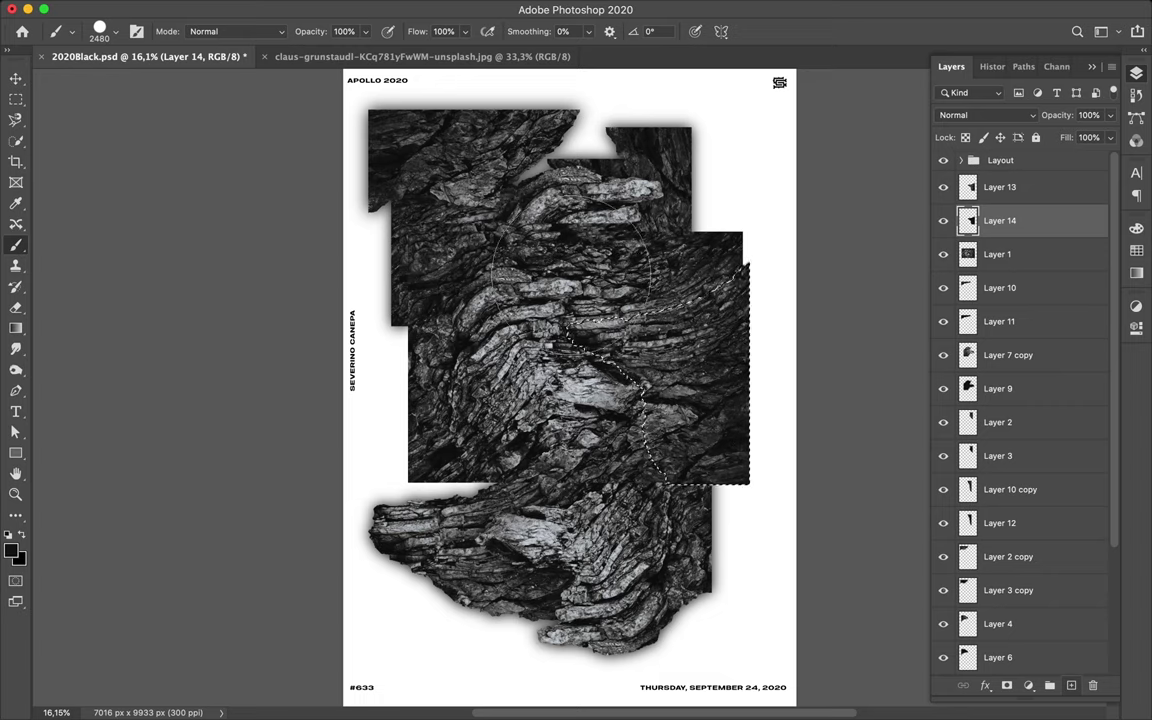
pyautogui.press('m')
pyautogui.click(374, 9)
pyautogui.click(600, 207)
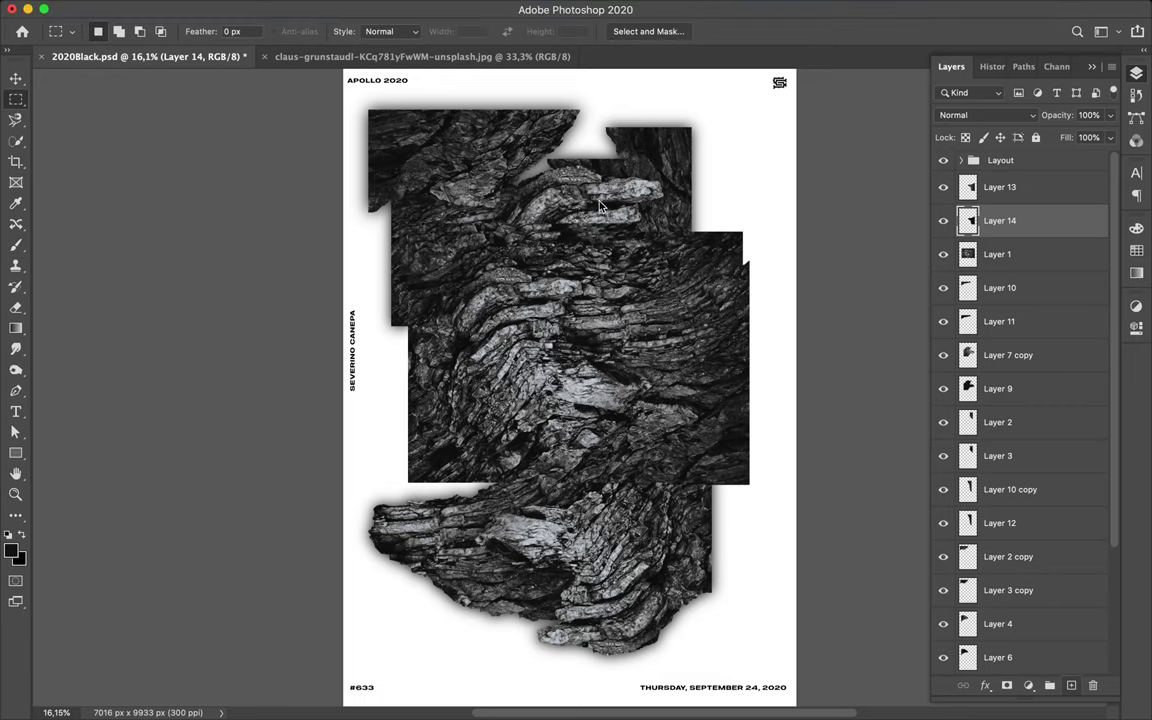
# Step: Magnetic-lasso the left-centre rock fragment and copy it onto Layer 15
pyautogui.press('v')
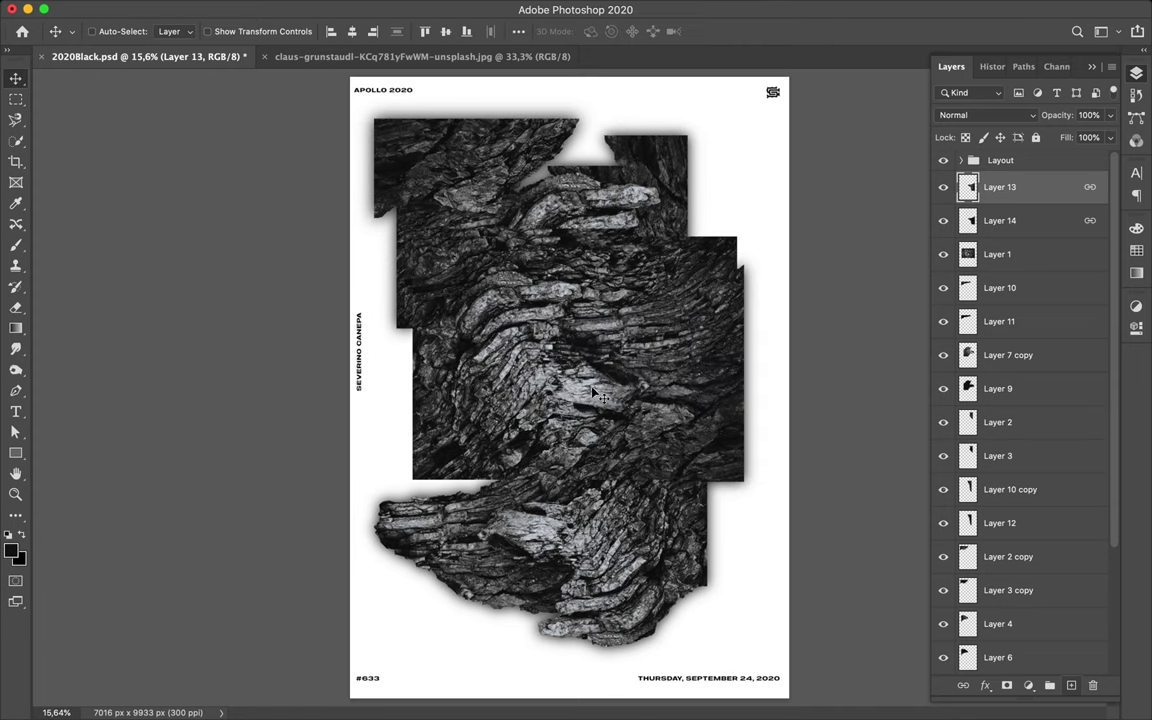
pyautogui.moveTo(997, 254); pyautogui.dragTo(997, 178)
pyautogui.scroll(2, 491, 322)
pyautogui.press('l')
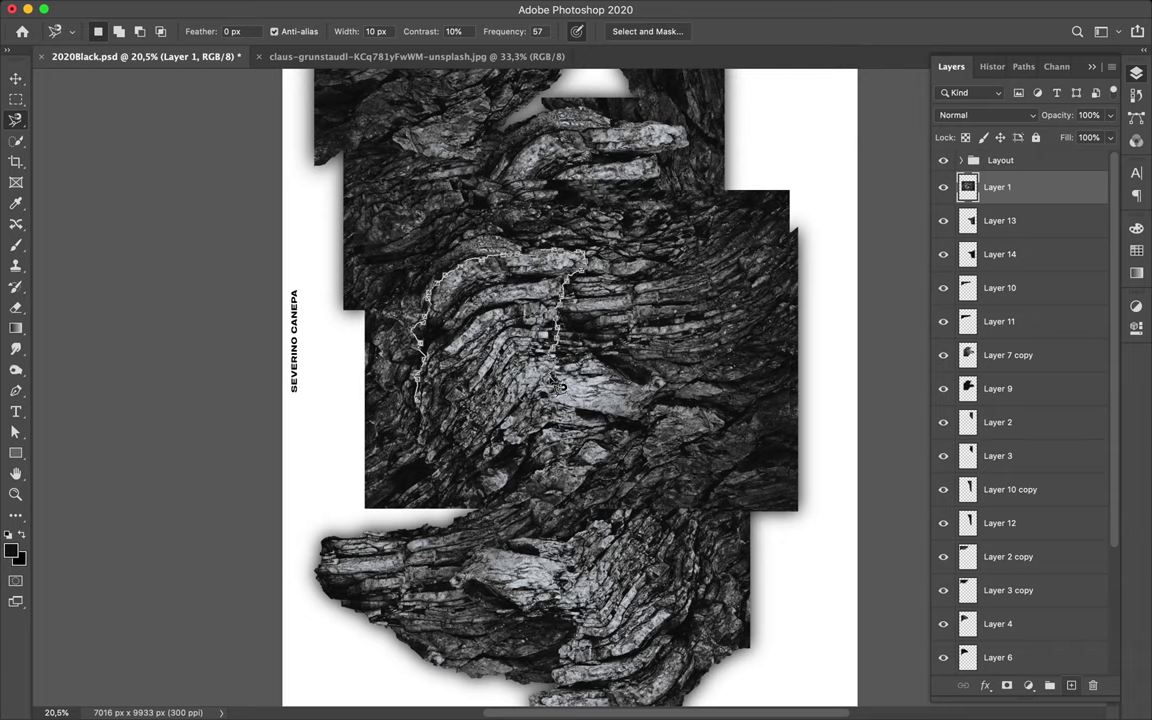
pyautogui.doubleClick(428, 423)
pyautogui.press('super+j')
pyautogui.press('super+j')
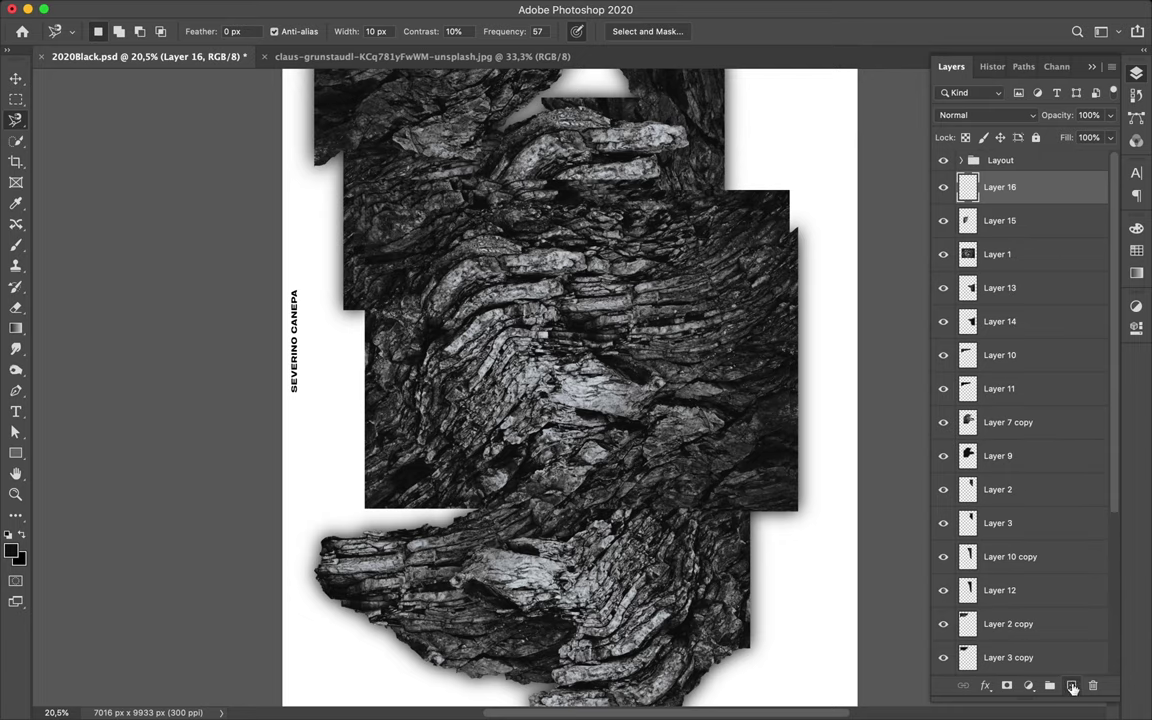
# Step: Add a blurred black shadow on Layer 16 and link it with Layer 15
pyautogui.press('b')
pyautogui.moveTo(460, 380); pyautogui.dragTo(553, 313)
pyautogui.press('m')
pyautogui.press('super+d')
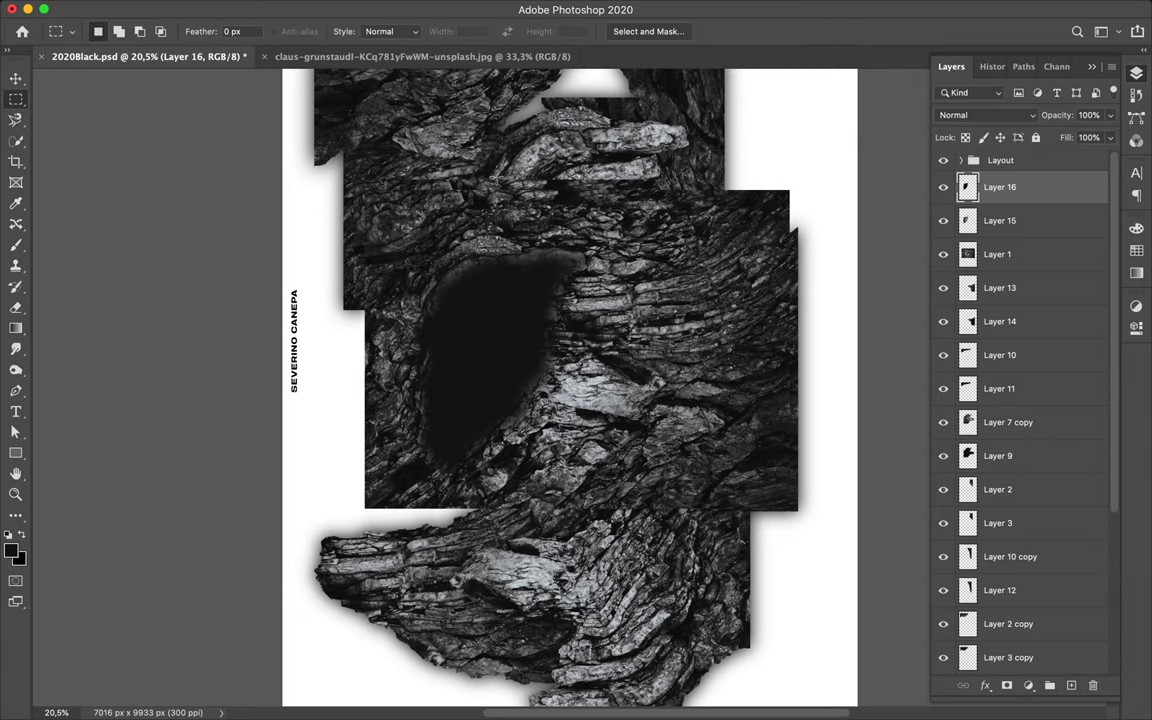
pyautogui.keyDown('shift'); pyautogui.click(1000, 220); pyautogui.keyUp('shift')
pyautogui.rightClick(1000, 220)
pyautogui.click(958, 352)
# Step: Move the linked fragment and shadow down the poster
pyautogui.press('v')
pyautogui.moveTo(470, 355); pyautogui.dragTo(575, 345)
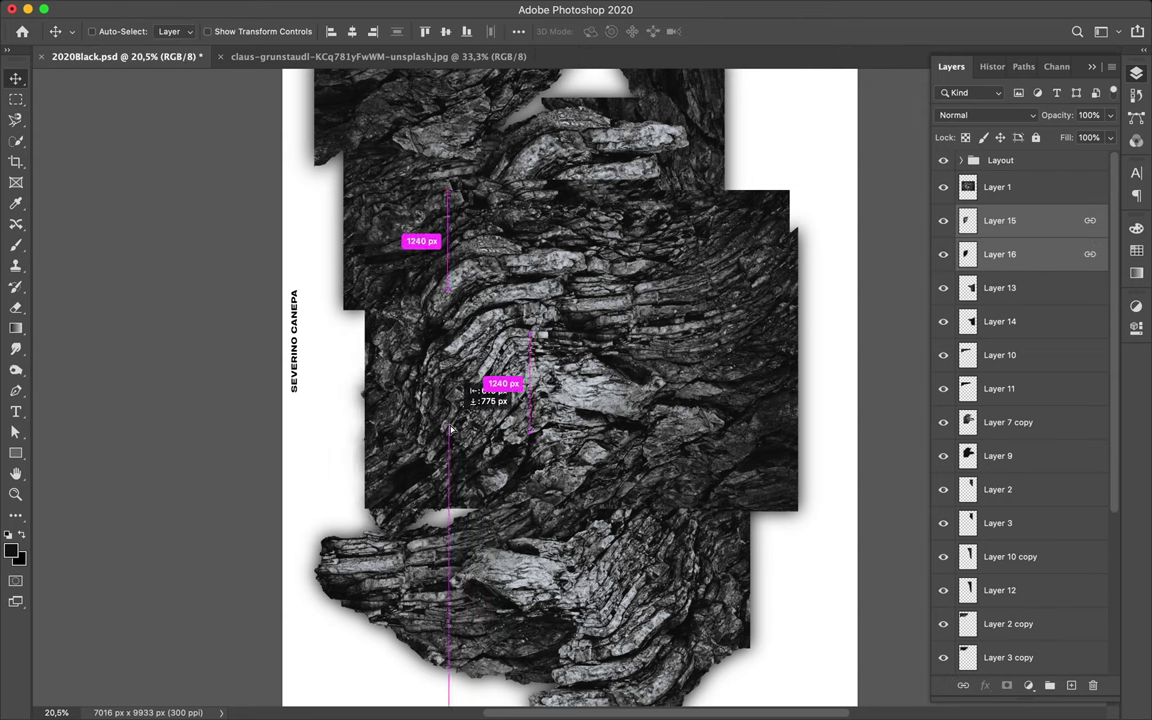
pyautogui.press('l')
pyautogui.hotkey('alt', ']')
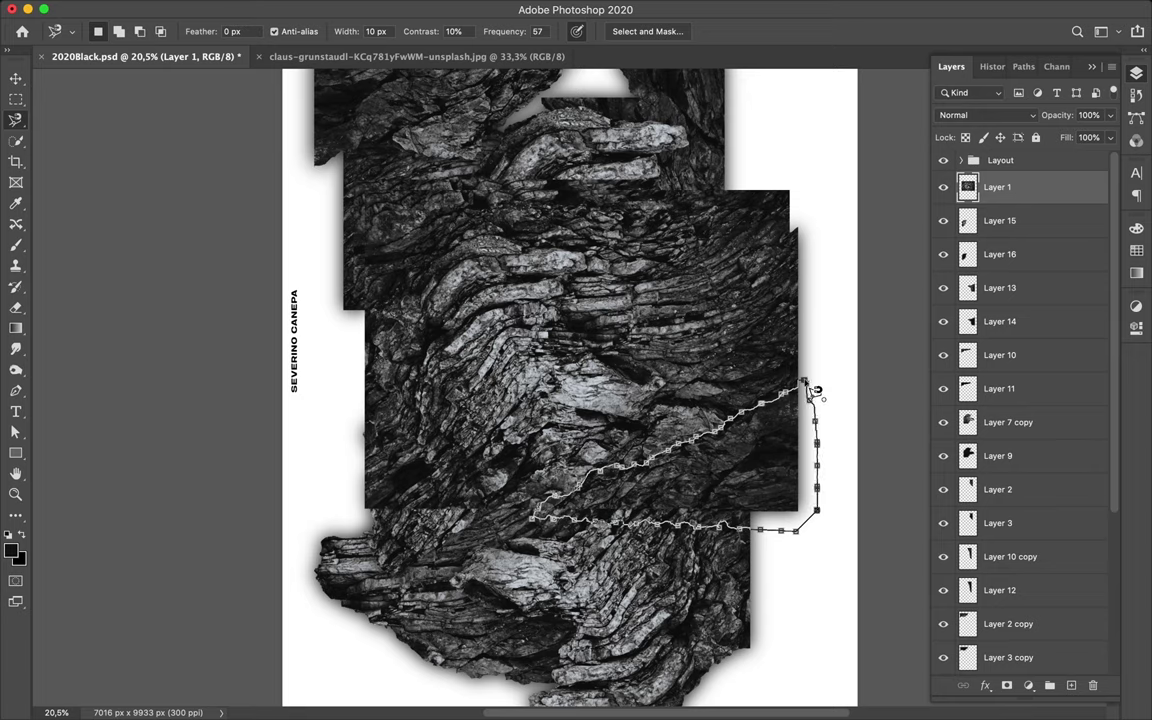
# Step: Copy the lower-right rock wedge to Layer 17 and paint a black shadow on Layer 18
pyautogui.click(812, 390)
pyautogui.press('super+j')
pyautogui.press('v')
pyautogui.press('super+shift+alt+n')
pyautogui.press('b')
pyautogui.click(598, 471)
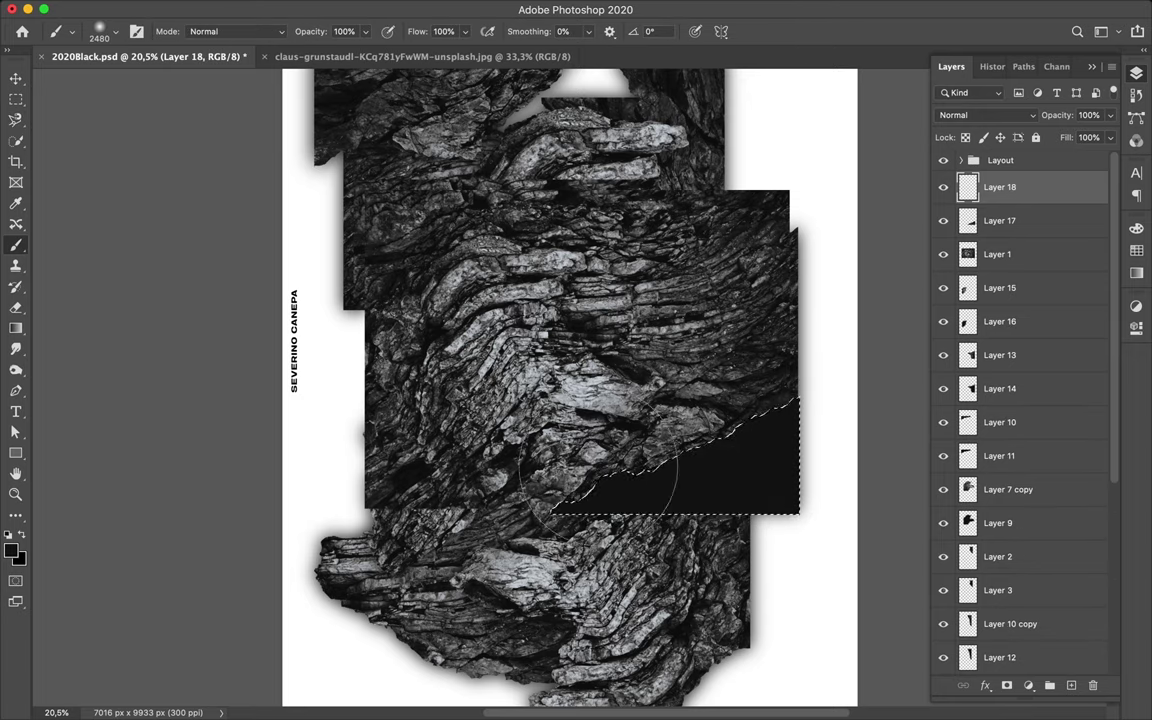
# Step: Blur the Layer 18 shadow, move it below the wedge, and link the two layers
pyautogui.press('super+d')
pyautogui.press('l')
pyautogui.press('v')
pyautogui.click(327, 10)
pyautogui.click(368, 28)
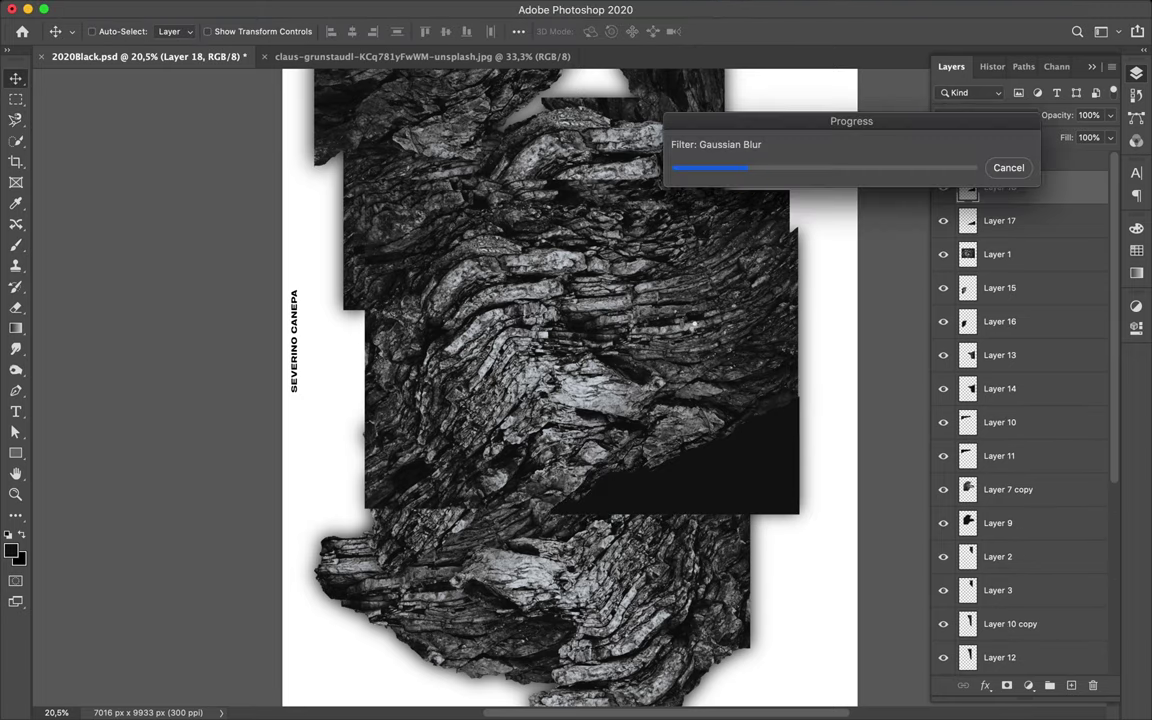
pyautogui.moveTo(993, 187); pyautogui.dragTo(1012, 260)
pyautogui.keyDown('shift'); pyautogui.click(1041, 190); pyautogui.keyUp('shift')
pyautogui.rightClick(1041, 190)
pyautogui.click(790, 350)
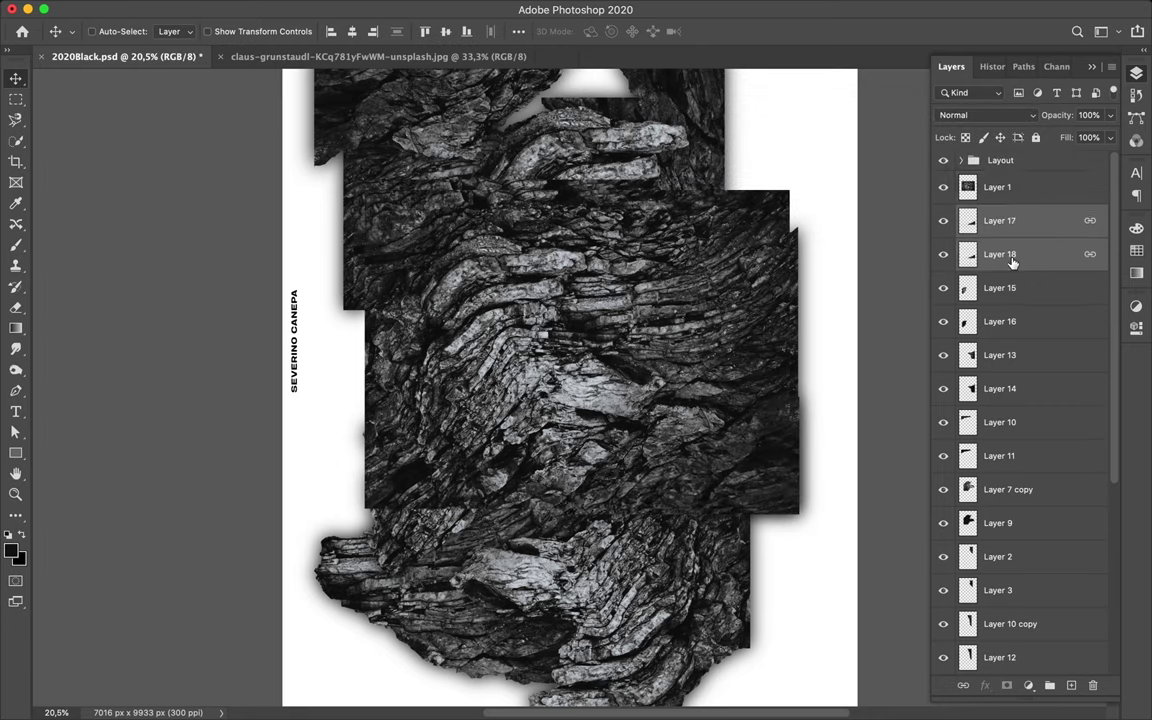
# Step: Magnetic-lasso the upper-left rock area on Layer 1 and copy it to Layer 19
pyautogui.press('l')
pyautogui.click(990, 187)
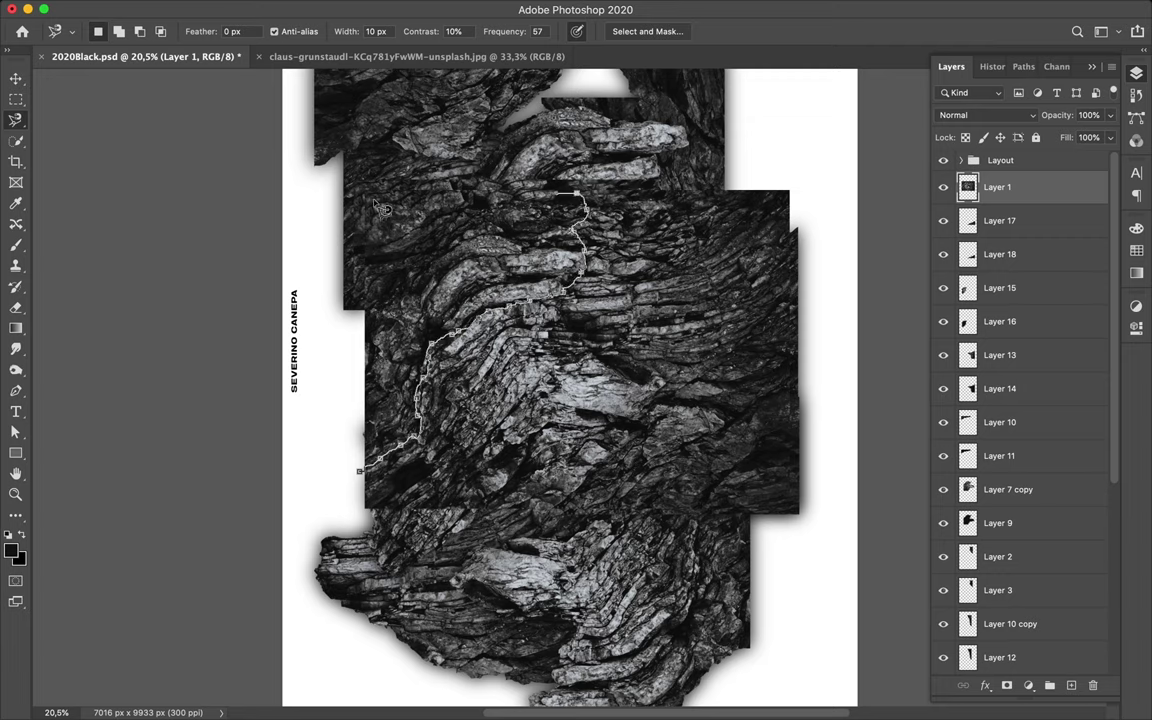
pyautogui.doubleClick(352, 513)
pyautogui.hotkey('ctrl', 'j')
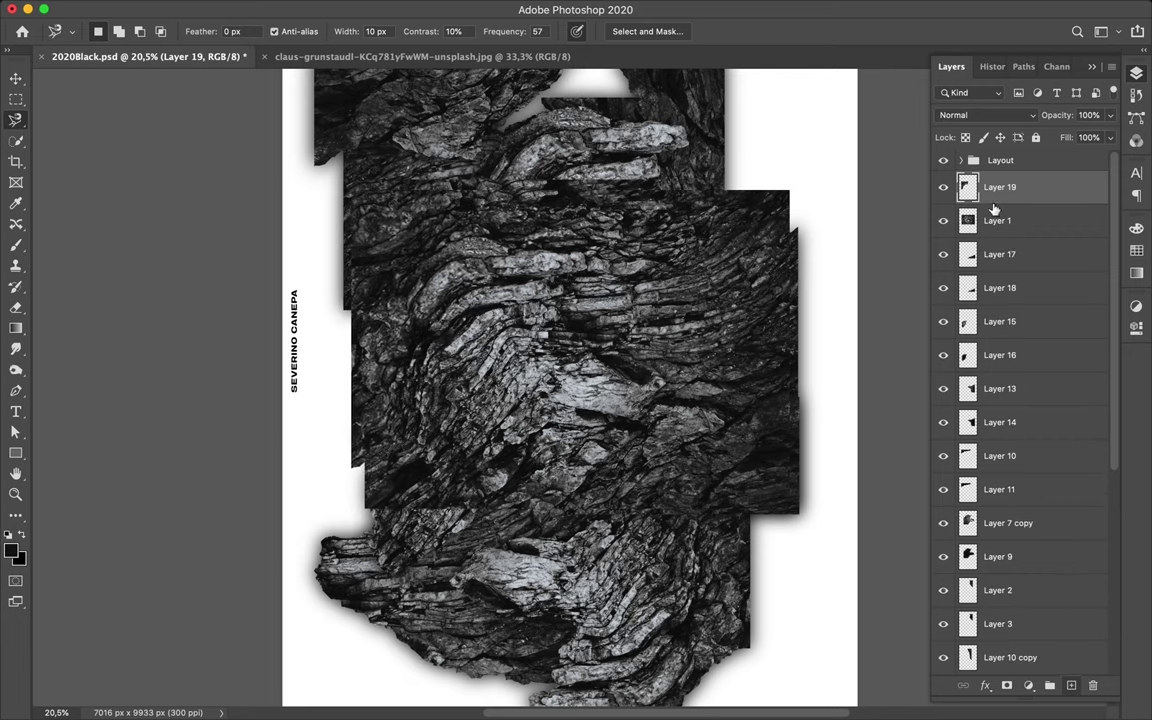
# Step: Paint the upper-left shadow black on Layer 20 and reapply Gaussian Blur
pyautogui.press('b')
pyautogui.moveTo(375, 430); pyautogui.dragTo(410, 232)
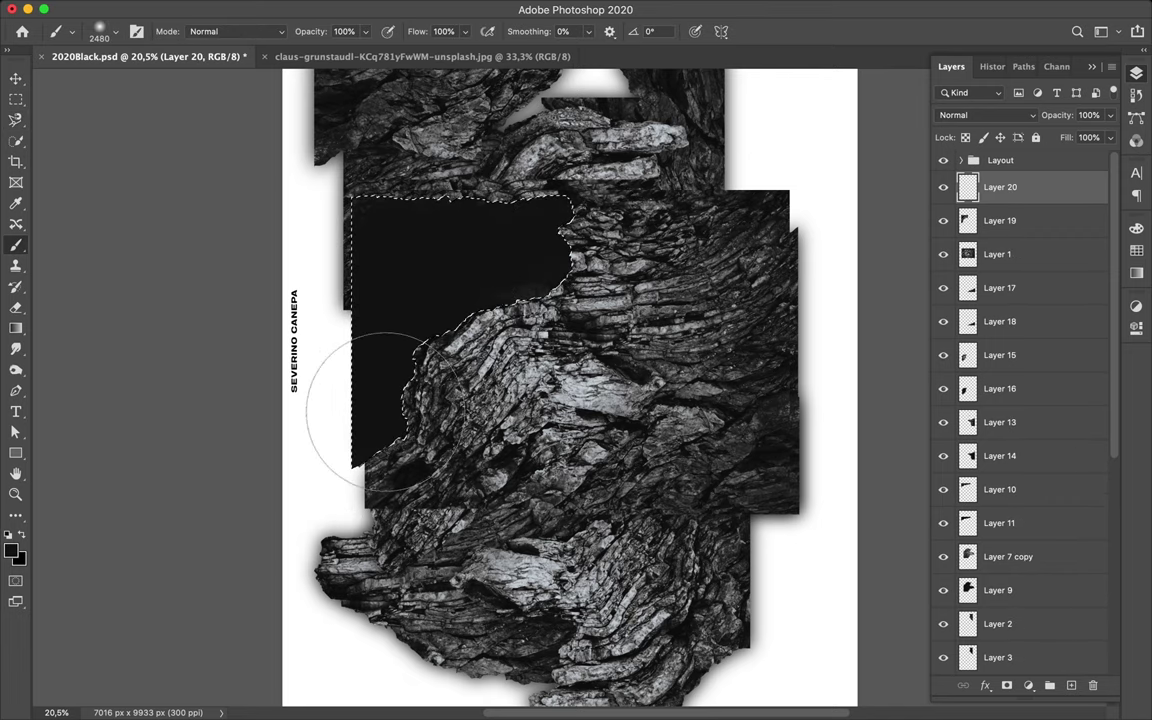
pyautogui.press('m')
pyautogui.hotkey('ctrl', 'd')
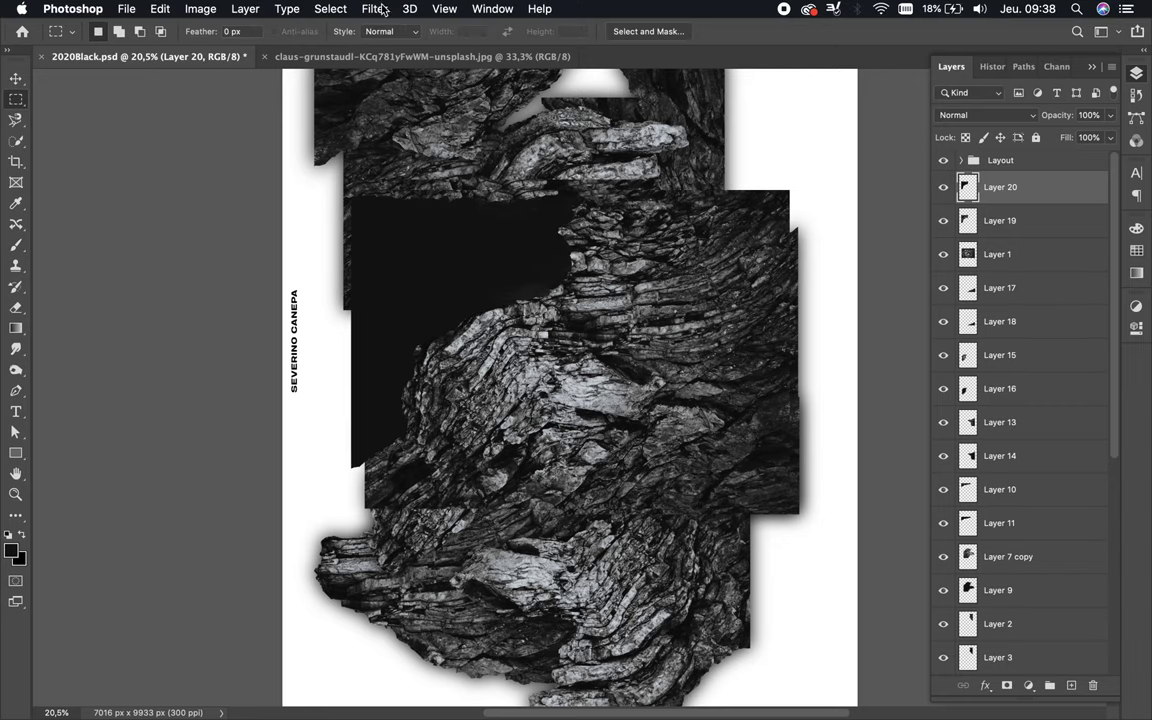
pyautogui.hotkey('ctrl', 'f')
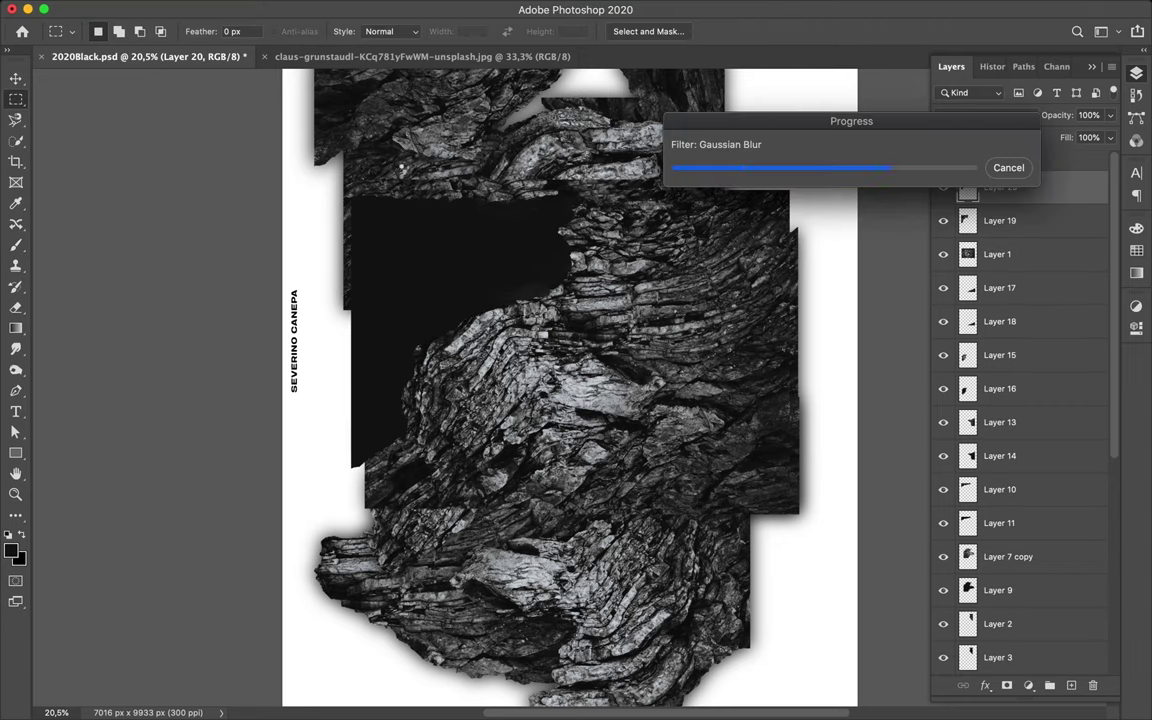
# Step: Move Layer 20 below Layer 19, link the pair, and hide Layer 1
pyautogui.moveTo(1024, 187); pyautogui.dragTo(1024, 215)
pyautogui.rightClick(1052, 216)
pyautogui.click(869, 380)
pyautogui.press('v')
pyautogui.click(943, 254)
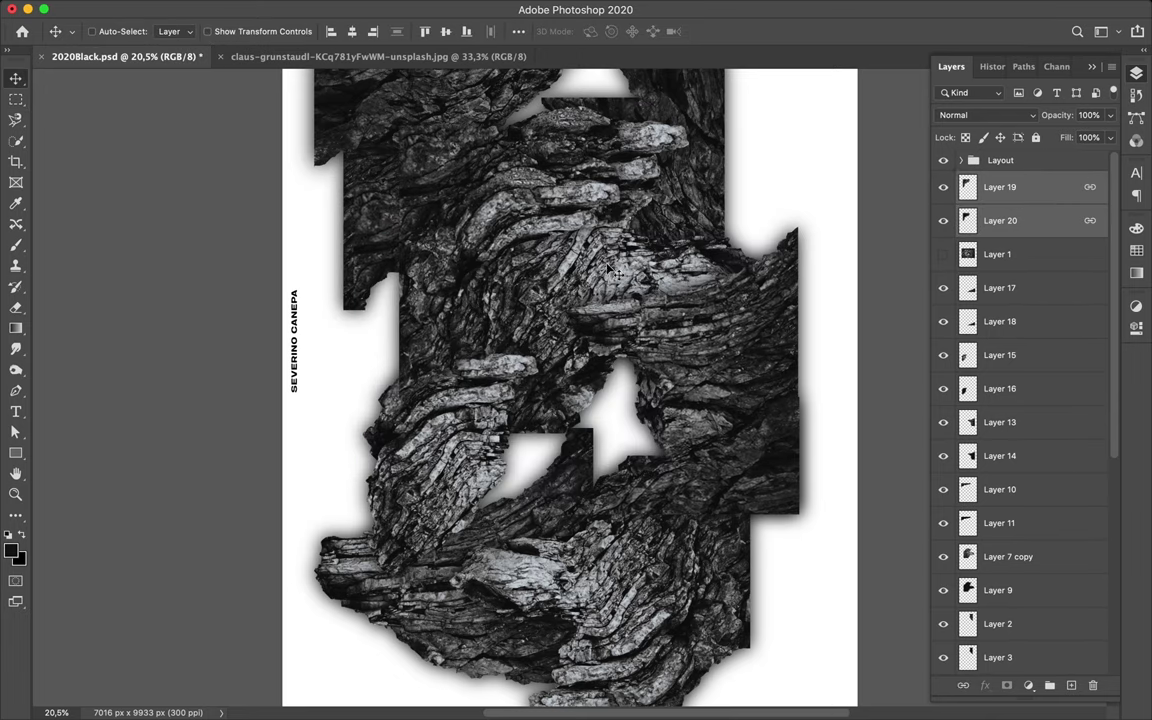
pyautogui.scroll(2, 615, 270)
# Step: Rotate the linked fragment −90° and shift the lower-right wedge down and right
pyautogui.hotkey('ctrl', 't')
pyautogui.moveTo(446, 292)
pyautogui.mouseDown()
pyautogui.moveTo(373, 548)
pyautogui.moveTo(478, 455)
pyautogui.mouseUp()
pyautogui.scroll(-2, 478, 455)
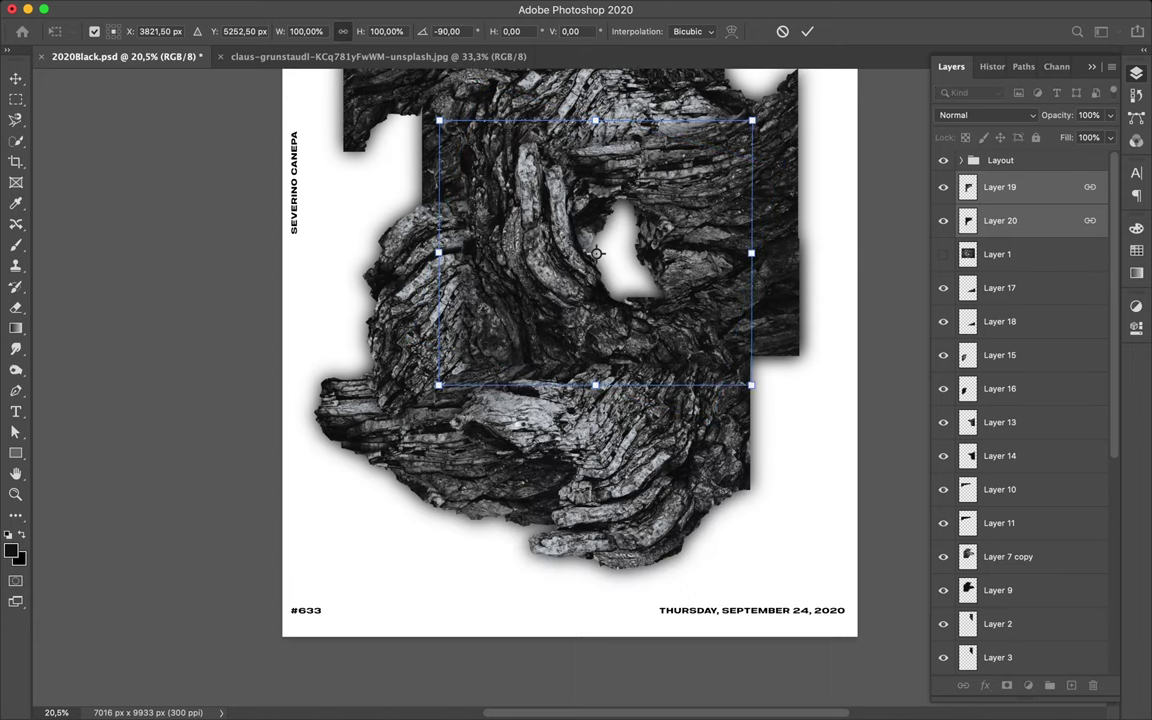
pyautogui.press('Return')
pyautogui.scroll(-2, 522, 425)
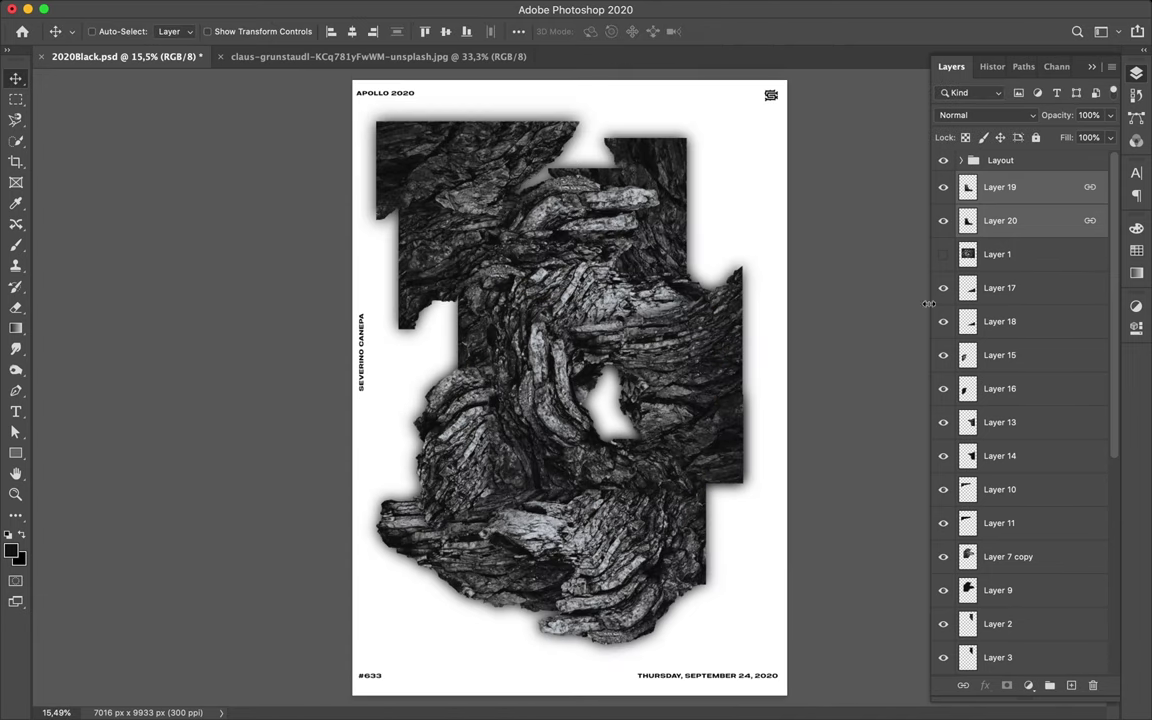
pyautogui.moveTo(712, 430); pyautogui.dragTo(731, 468)
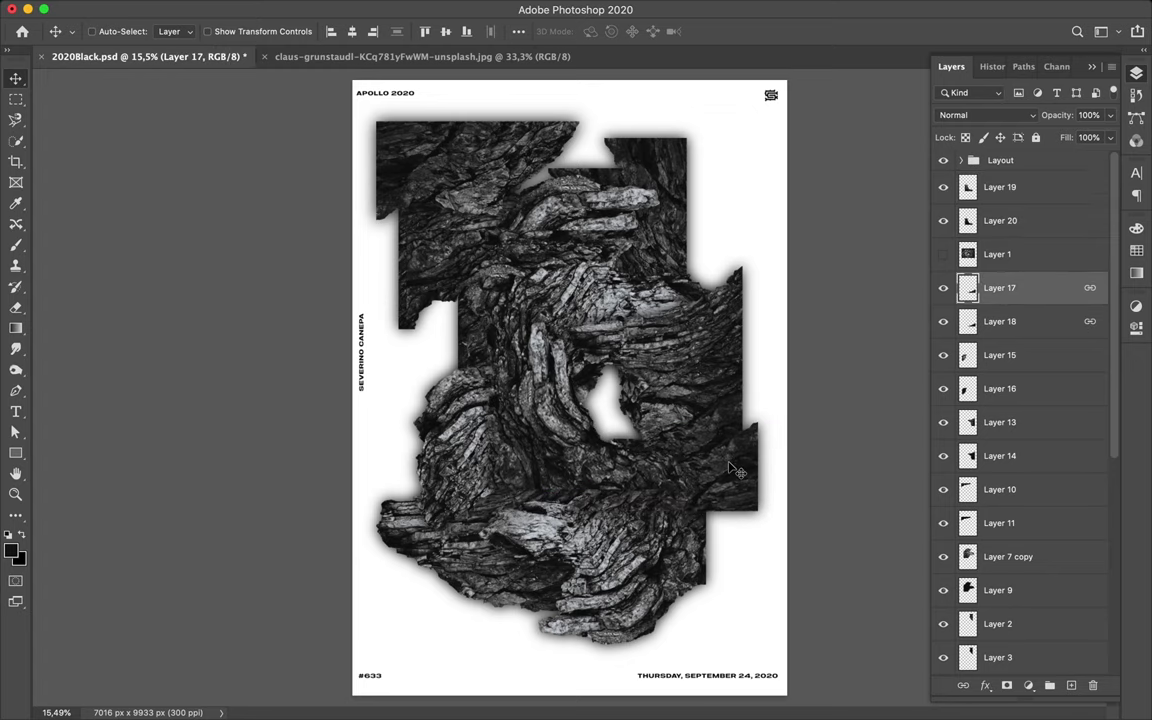
# Step: Copy a traced Layer 2 copy fragment to its own layer and paint a black shadow for it
pyautogui.click(487, 185)
pyautogui.press('l')
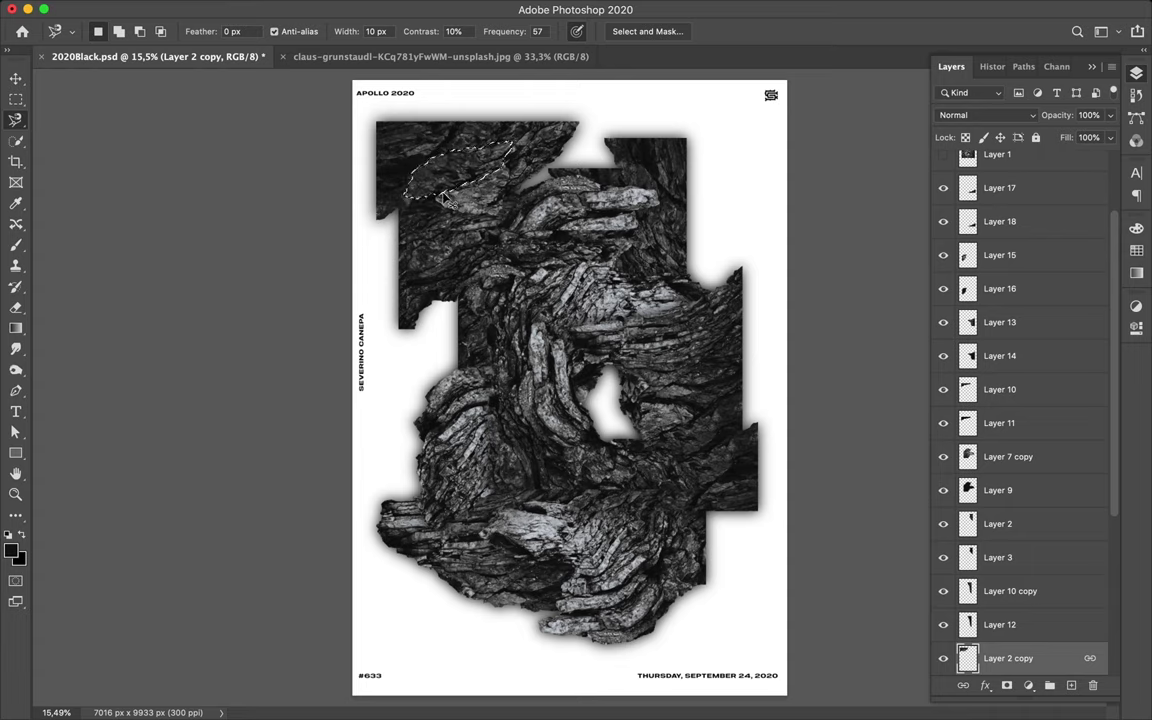
pyautogui.hotkey('ctrl', 'j')
pyautogui.press('v')
pyautogui.press('b')
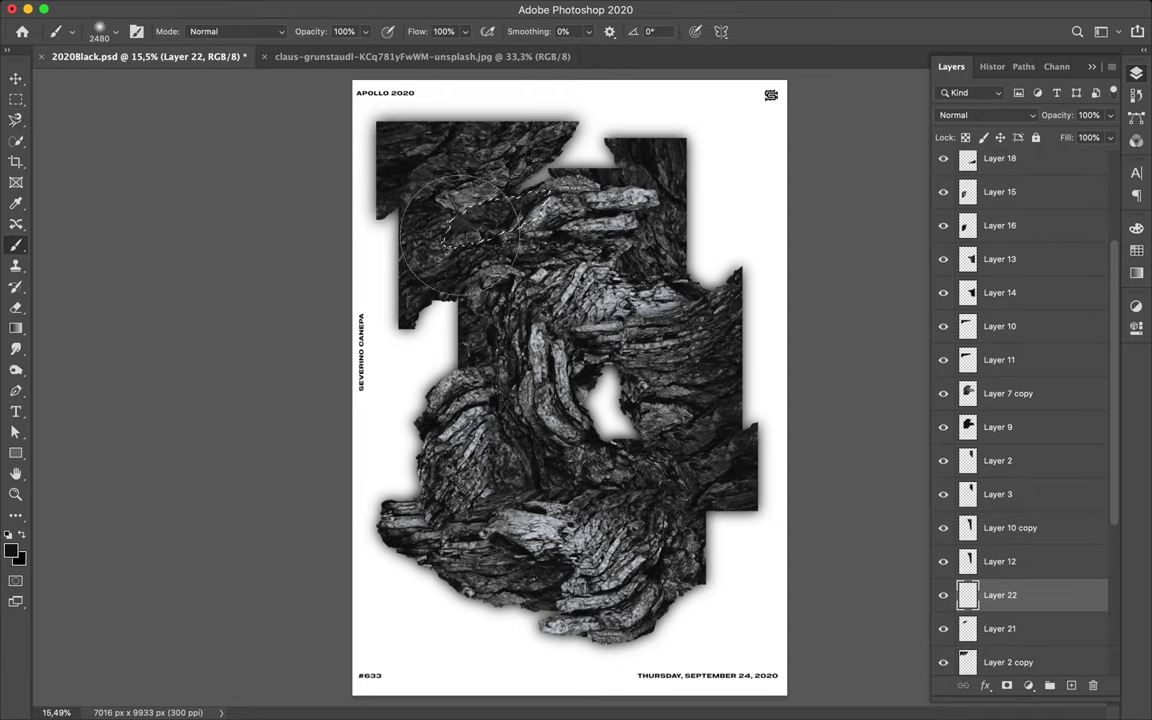
pyautogui.moveTo(430, 195); pyautogui.dragTo(470, 215)
pyautogui.press('m')
pyautogui.press('b')
pyautogui.press('m')
# Step: Blur the black shadow, place it below the fragment, and link the two layers
pyautogui.click(445, 8)
pyautogui.click(415, 28)
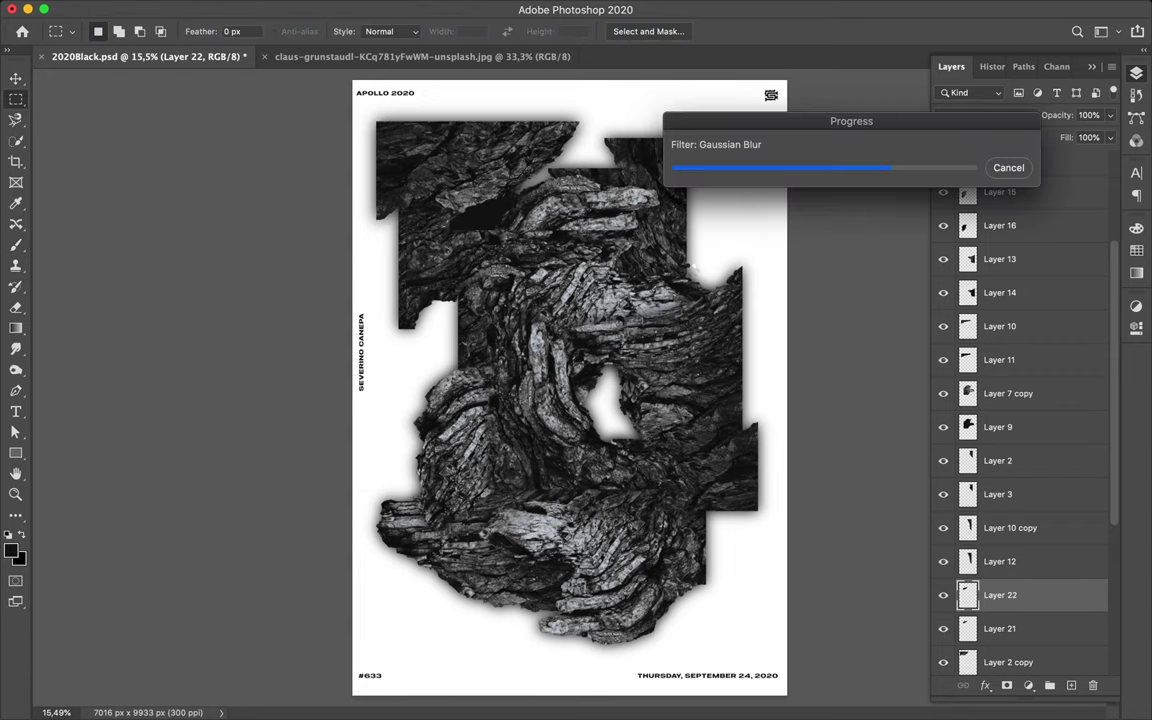
pyautogui.moveTo(1000, 595)
pyautogui.mouseDown()
pyautogui.moveTo(1010, 625)
pyautogui.moveTo(1000, 378)
pyautogui.mouseUp()
pyautogui.keyDown('shift'); pyautogui.click(1000, 595); pyautogui.keyUp('shift')
pyautogui.rightClick(1000, 595)
pyautogui.click(1008, 345)
pyautogui.press('v')
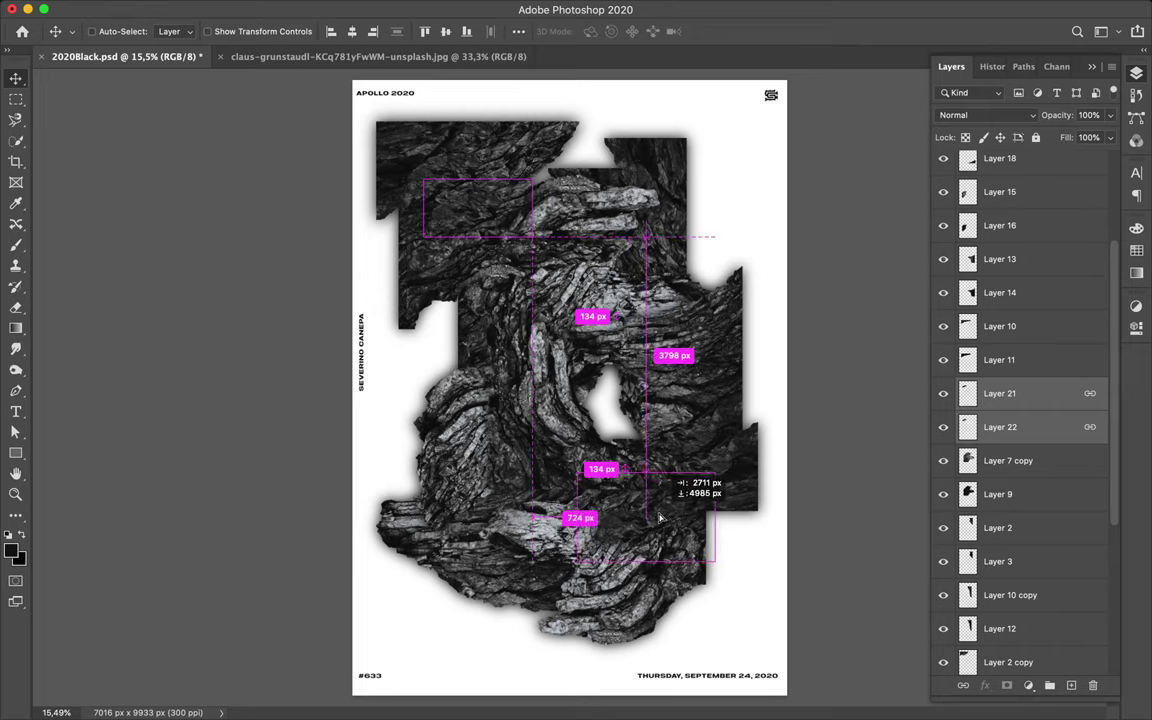
# Step: Duplicate and rotate the linked pair, raise the copies up the stack, and add another copy lower right
pyautogui.moveTo(659, 517); pyautogui.dragTo(650, 520)
pyautogui.hotkey('ctrl', 't')
pyautogui.moveTo(690, 590); pyautogui.dragTo(700, 560)
pyautogui.press('Return')
pyautogui.keyDown('shift'); pyautogui.click(1059, 403); pyautogui.keyUp('shift')
pyautogui.moveTo(1059, 403); pyautogui.dragTo(1000, 188)
pyautogui.moveTo(590, 472); pyautogui.dragTo(642, 535)
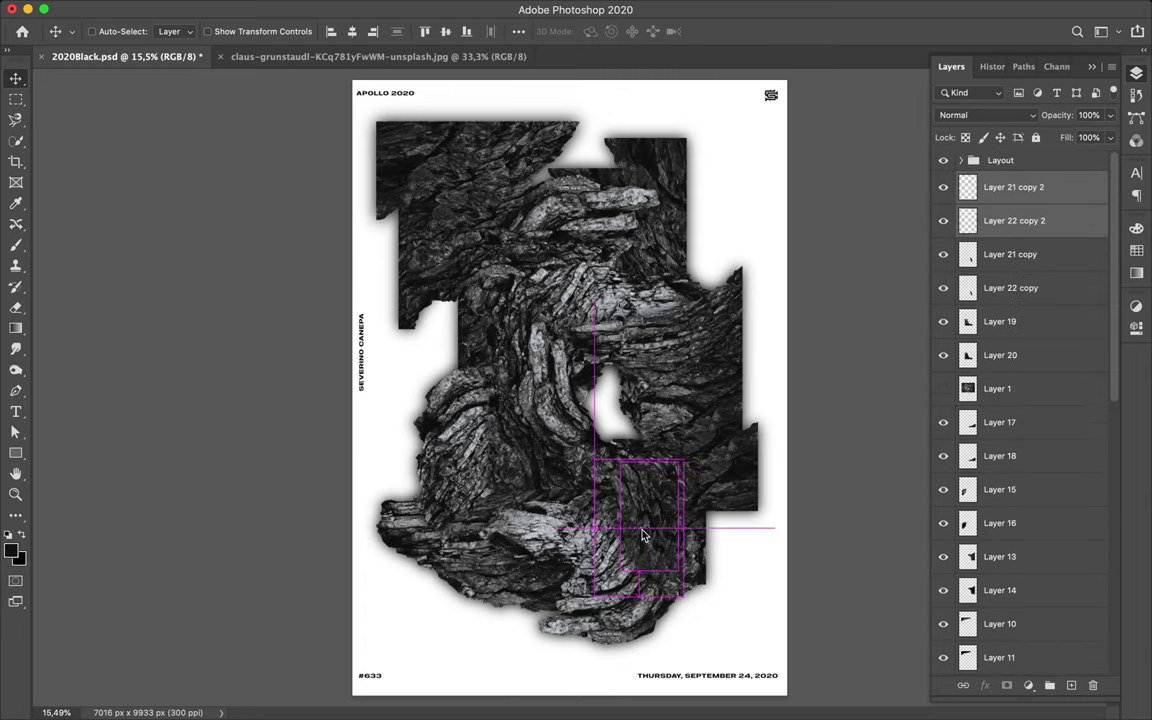
# Step: Trace a new rock fragment from the Layer 20 area and paint its black shadow
pyautogui.keyDown('ctrl'); pyautogui.click(463, 406); pyautogui.keyUp('ctrl')
pyautogui.press('l')
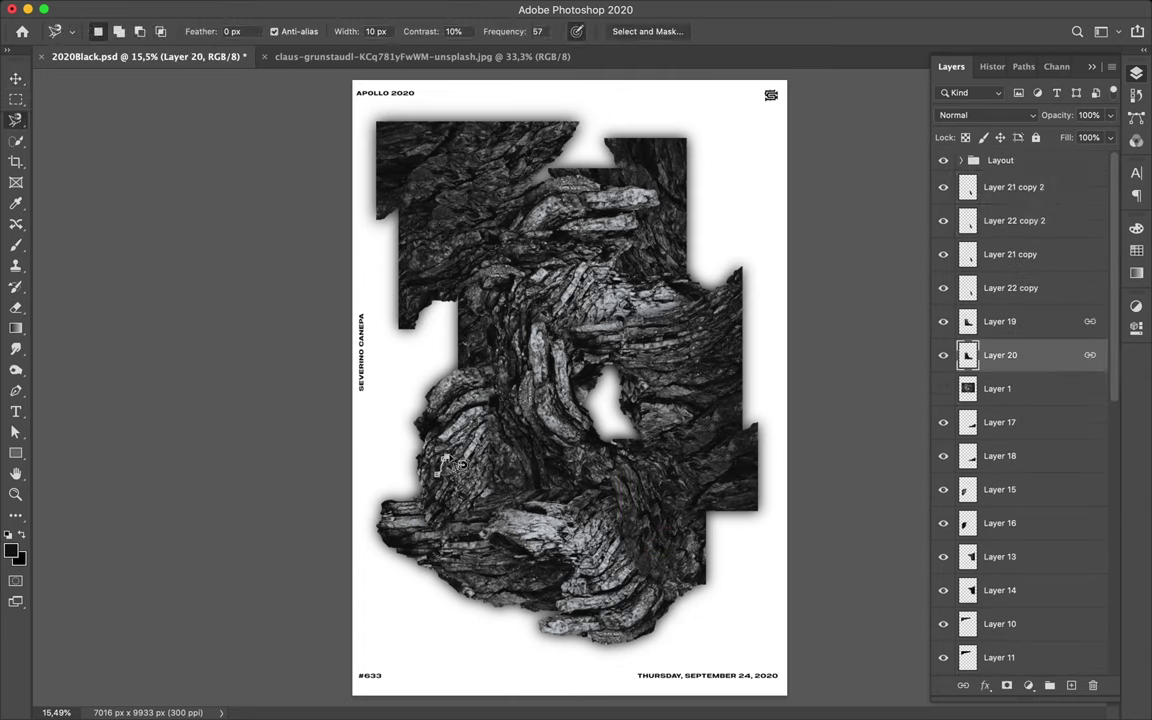
pyautogui.keyDown('ctrl'); pyautogui.click(465, 413); pyautogui.keyUp('ctrl')
pyautogui.press('v')
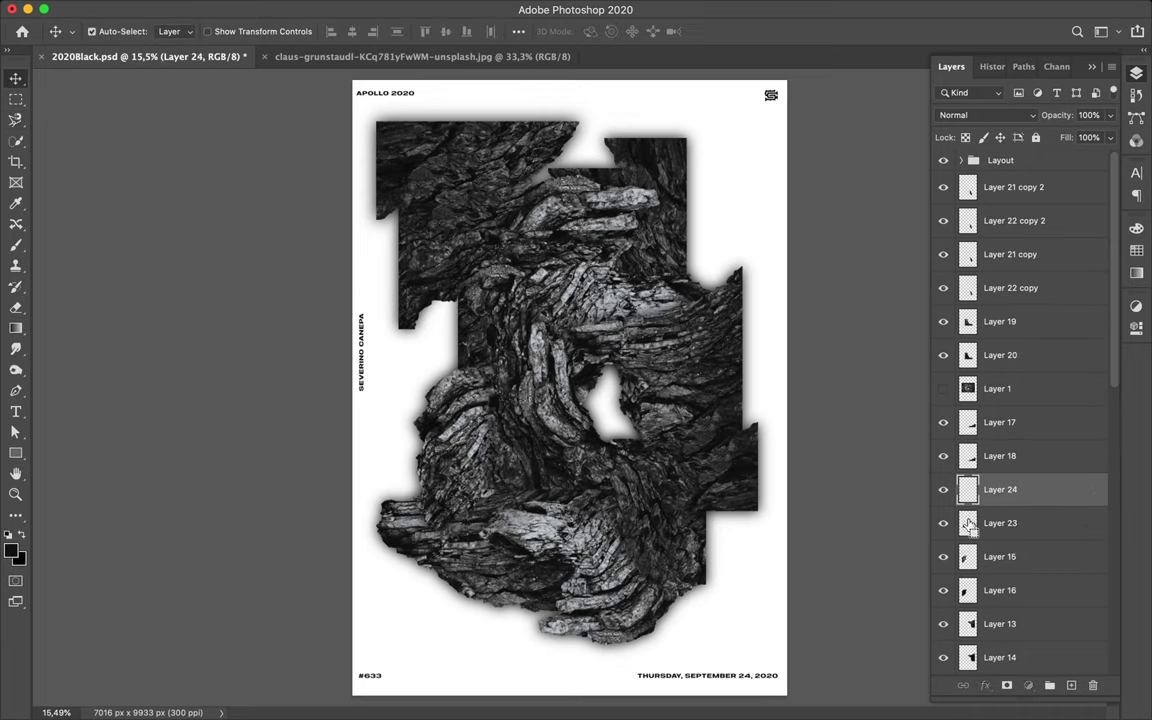
pyautogui.press('b')
pyautogui.moveTo(450, 430); pyautogui.dragTo(478, 462)
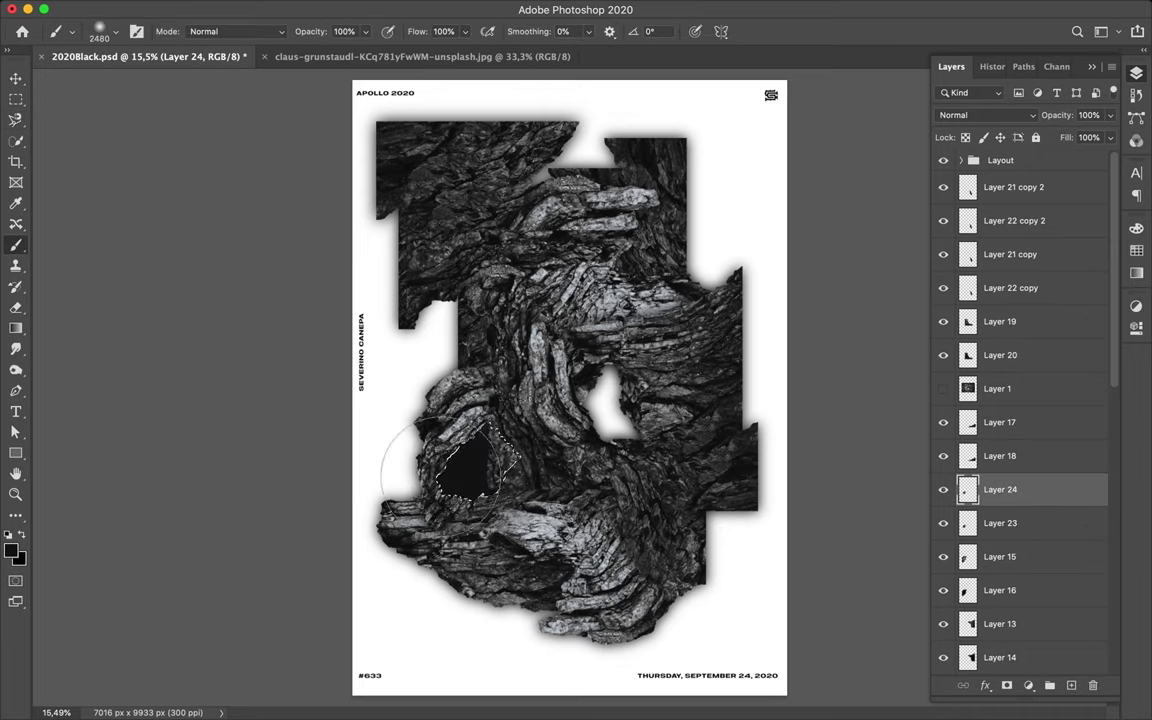
pyautogui.hotkey('ctrl', 'd')
# Step: Gaussian-blur shadow Layer 24, move it below Layer 23, and link the two
pyautogui.press('m')
pyautogui.click(378, 9)
pyautogui.click(400, 52)
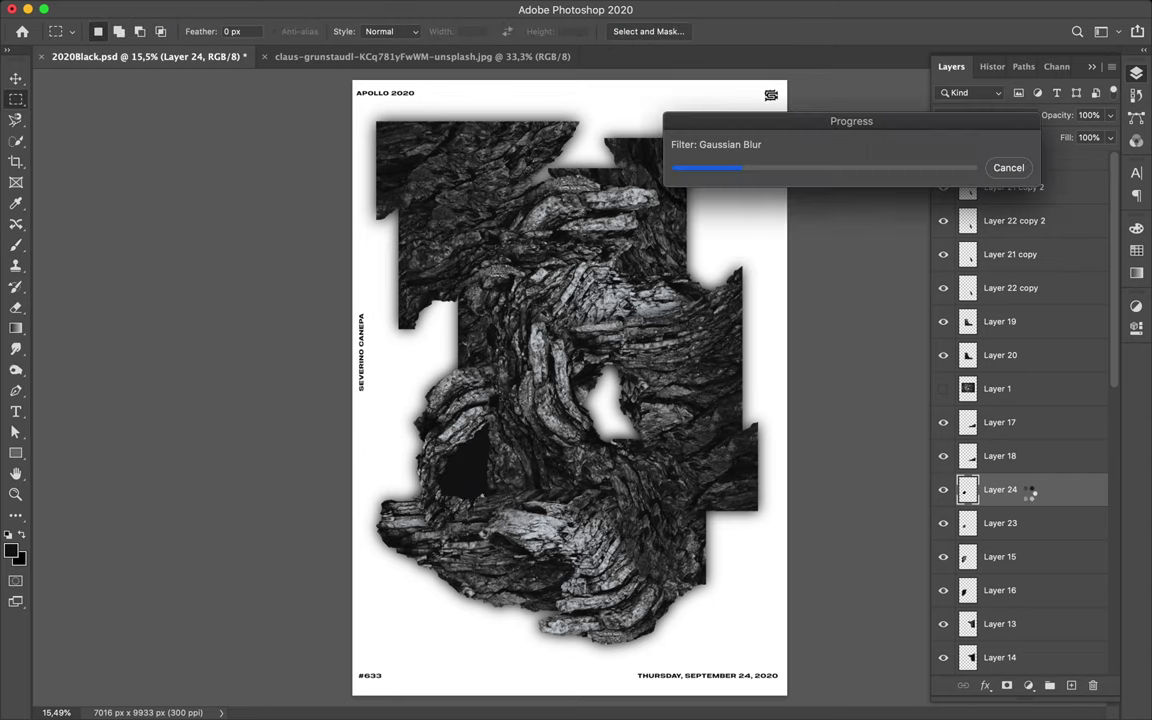
pyautogui.moveTo(1000, 489); pyautogui.dragTo(1000, 530)
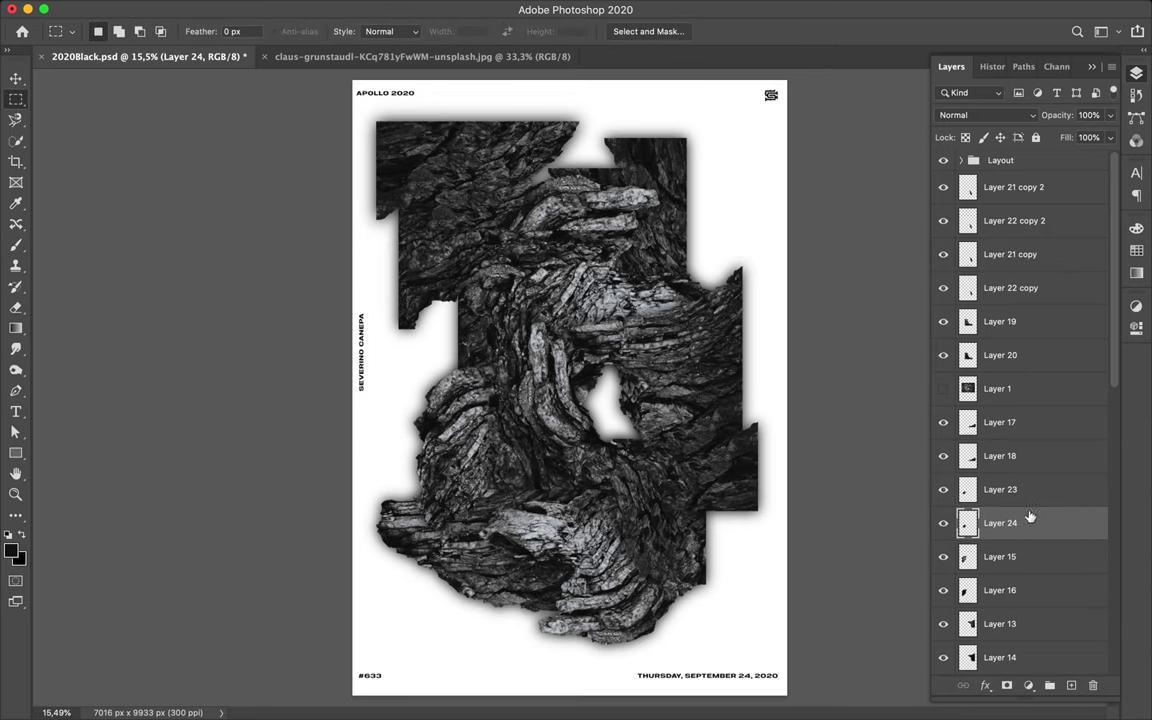
pyautogui.keyDown('shift'); pyautogui.click(1000, 489); pyautogui.keyUp('shift')
pyautogui.rightClick(990, 489)
pyautogui.click(780, 350)
pyautogui.press('v')
# Step: Place a copy of the linked pair onto the rock, rotated about -120°
pyautogui.moveTo(555, 440); pyautogui.dragTo(400, 430)
pyautogui.moveTo(440, 470); pyautogui.dragTo(647, 320)
pyautogui.hotkey('ctrl', 't')
pyautogui.moveTo(647, 240); pyautogui.dragTo(594, 390)
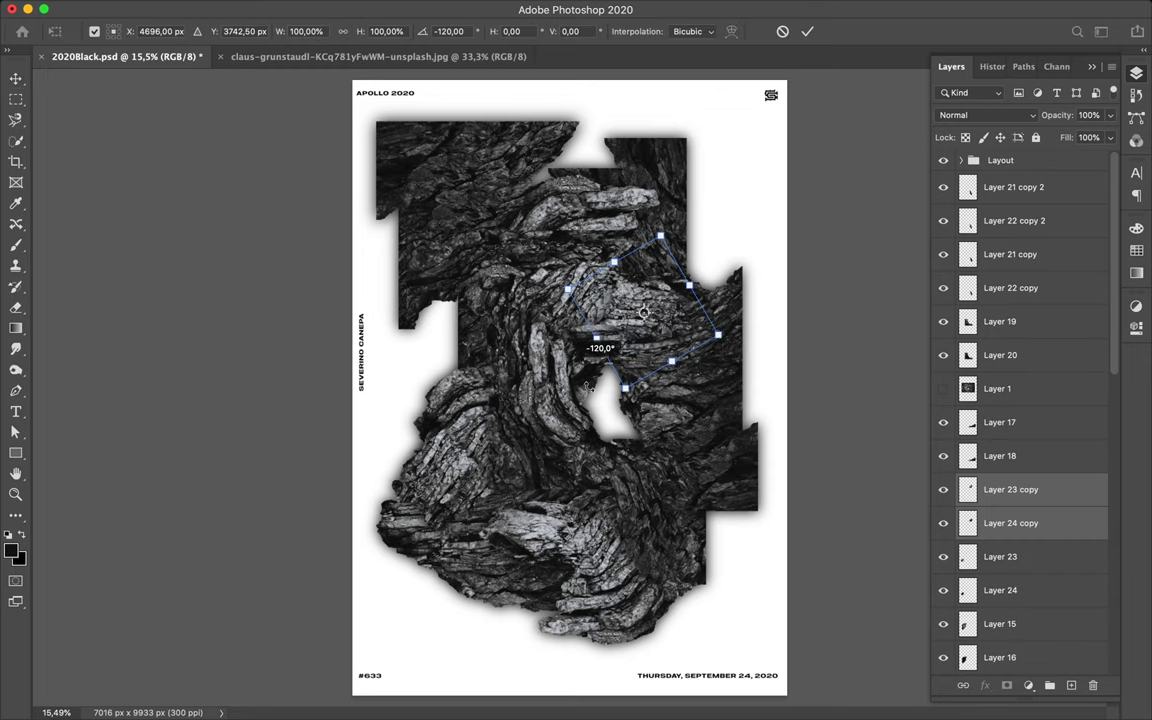
pyautogui.press('Return')
pyautogui.moveTo(375, 143); pyautogui.dragTo(414, 148)
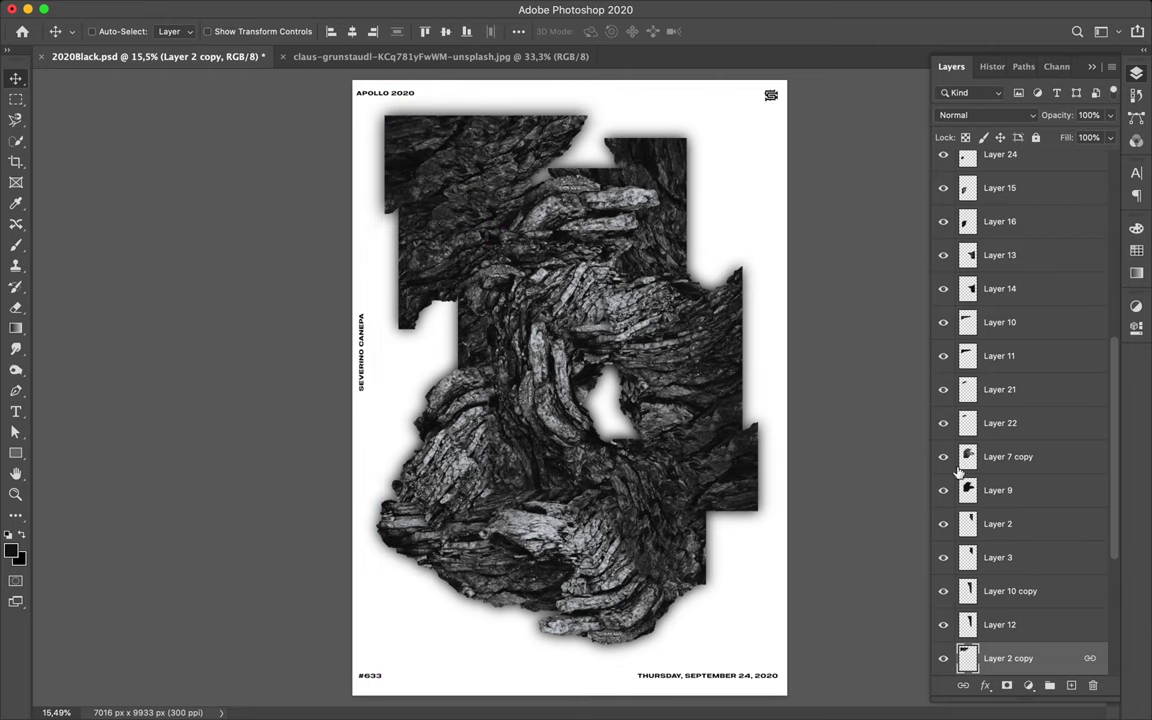
# Step: Draw a full-page rectangle above Layer 0 with the pastel pink, blue and purple gradient fill
pyautogui.scroll(-5, 958, 470)
pyautogui.click(1000, 658)
pyautogui.press('u')
pyautogui.moveTo(352, 80); pyautogui.dragTo(790, 700)
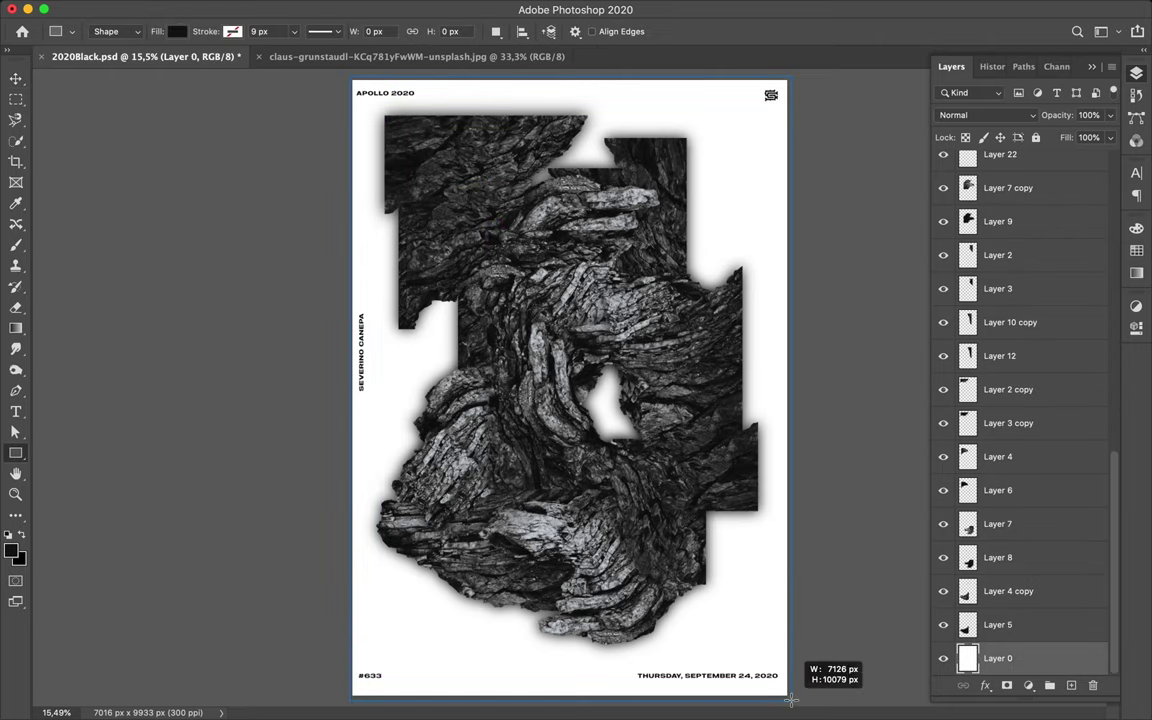
pyautogui.press('a')
pyautogui.click(238, 31)
pyautogui.click(201, 62)
pyautogui.click(238, 118)
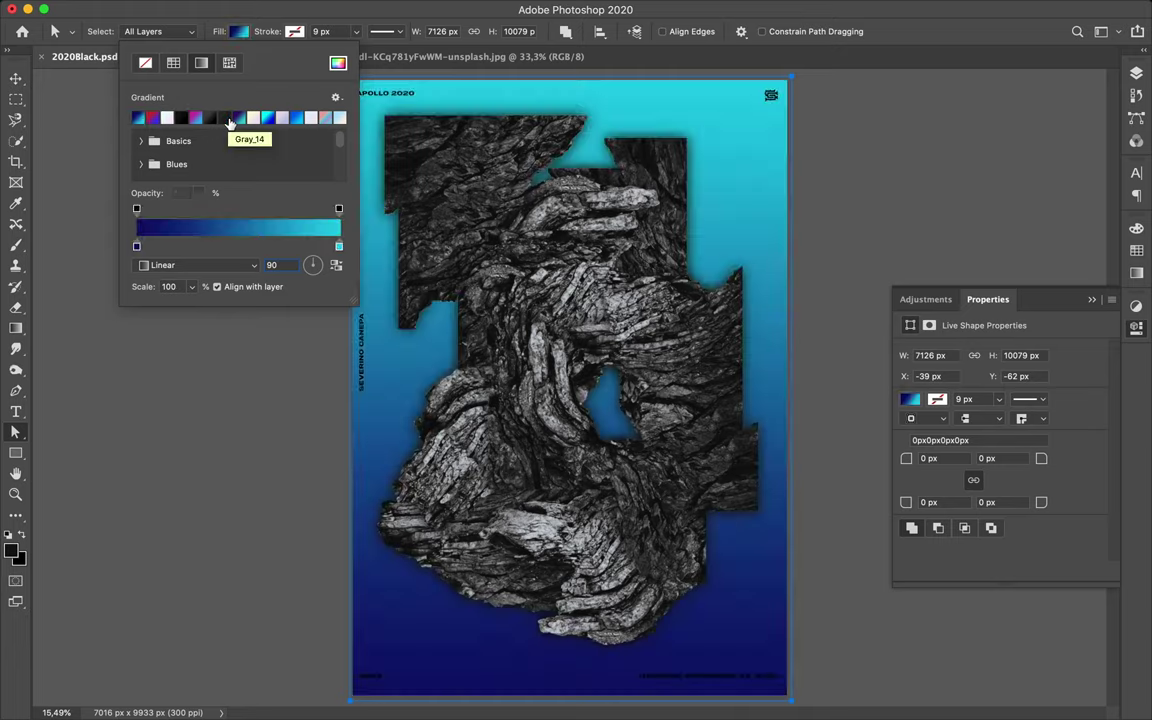
pyautogui.click(325, 118)
pyautogui.press('Escape')
# Step: Move a copy of the gradient rectangle to the top, reverse its gradient, and set it to Color blending
pyautogui.press('v')
pyautogui.press('F7')
pyautogui.moveTo(1000, 658)
pyautogui.mouseDown()
pyautogui.moveTo(1004, 157)
pyautogui.moveTo(1010, 180)
pyautogui.mouseUp()
pyautogui.press('a')
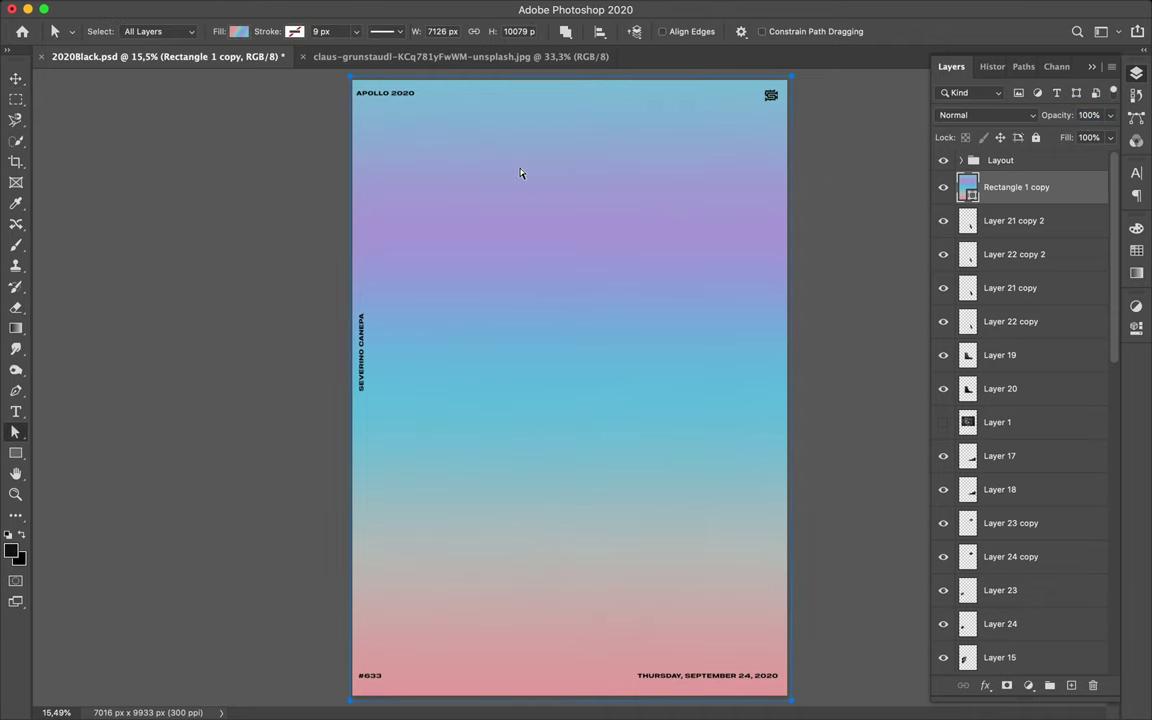
pyautogui.click(238, 31)
pyautogui.press('Return')
pyautogui.click(995, 115)
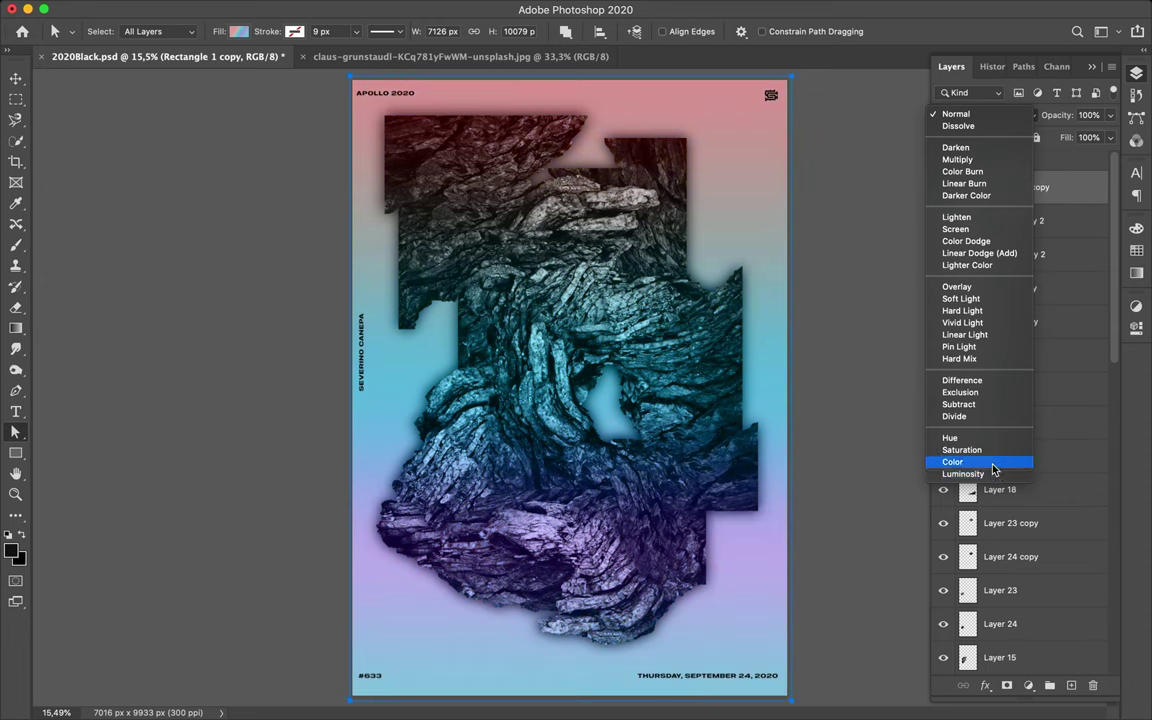
pyautogui.click(995, 463)
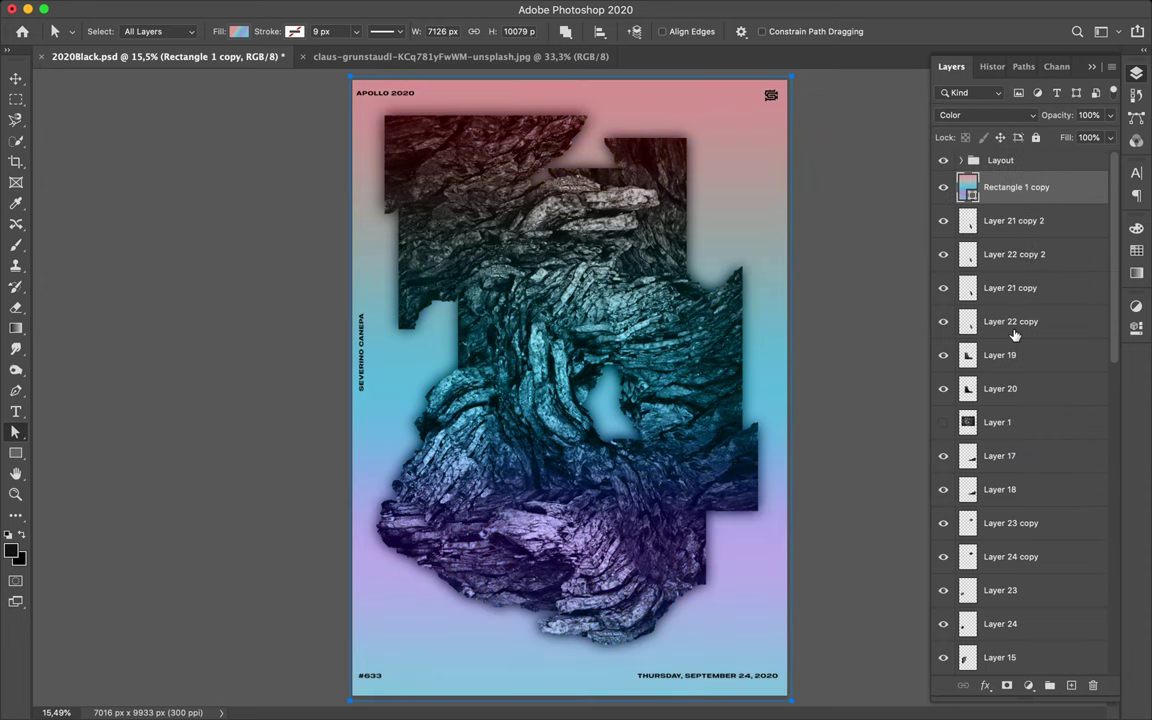
pyautogui.click(1000, 232)
# Step: Type a letter 'A' on the rock and start scaling it up
pyautogui.press('t')
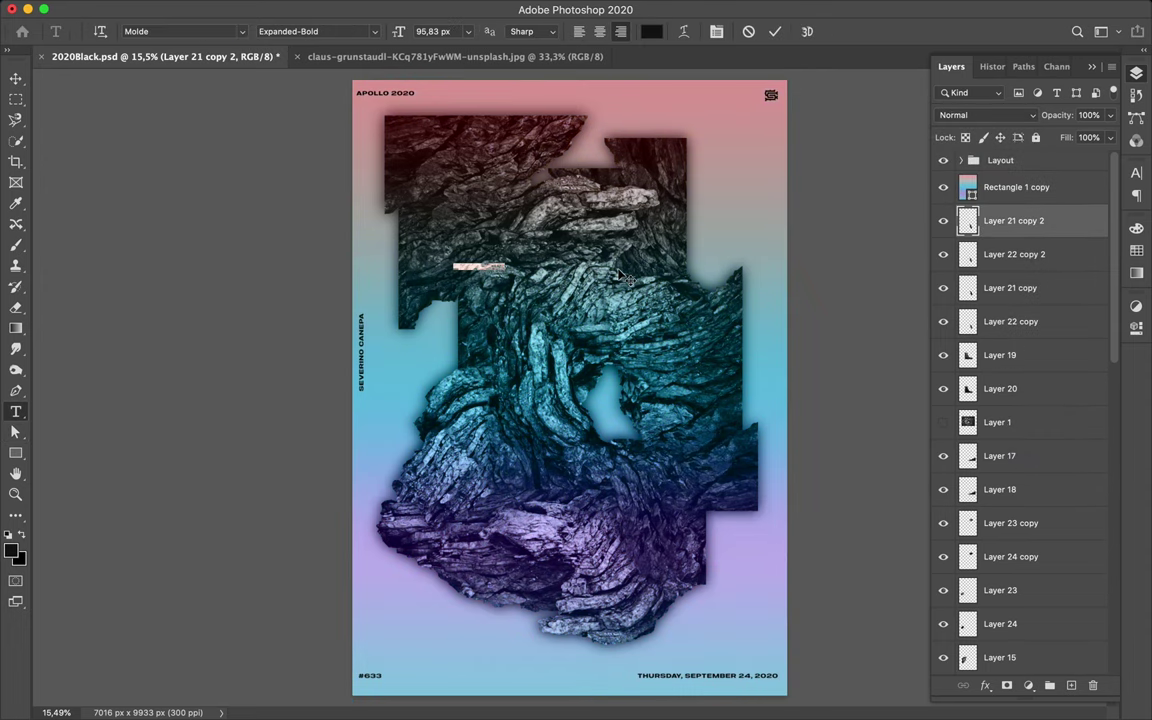
pyautogui.click(533, 280)
pyautogui.write('A')
pyautogui.hotkey('ctrl', 't')
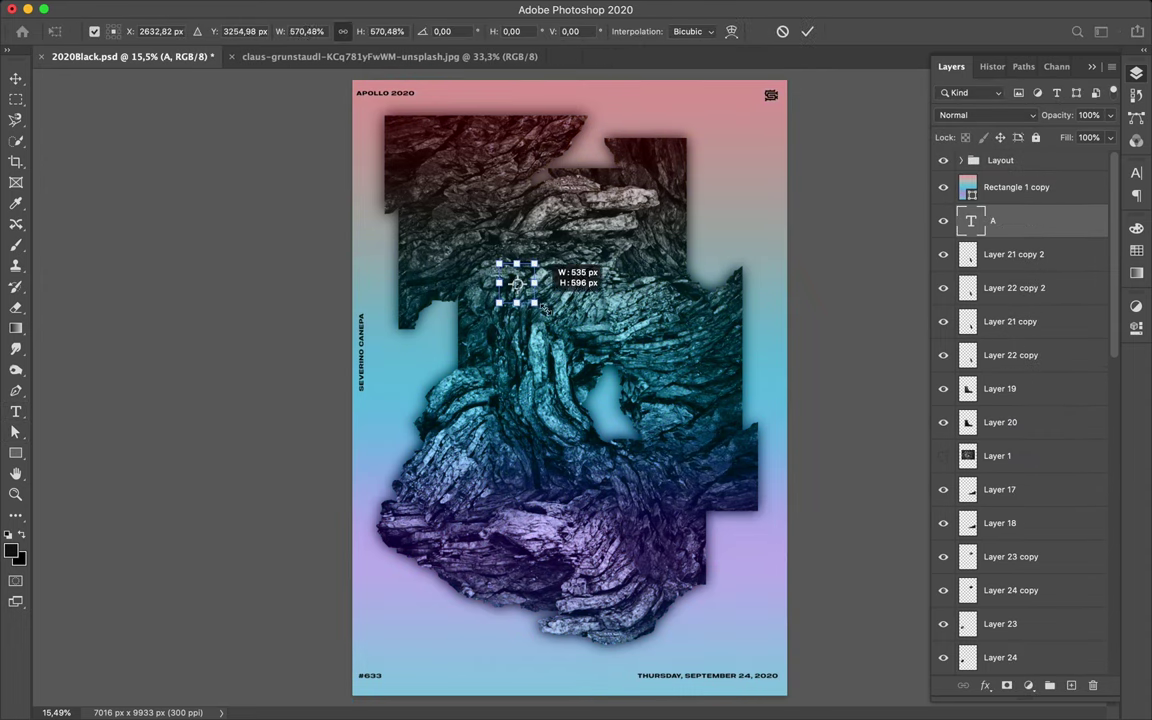
# Step: Set the A's font to Encode Sans Wide Black and its colour to #ffffff
pyautogui.click(1137, 174)
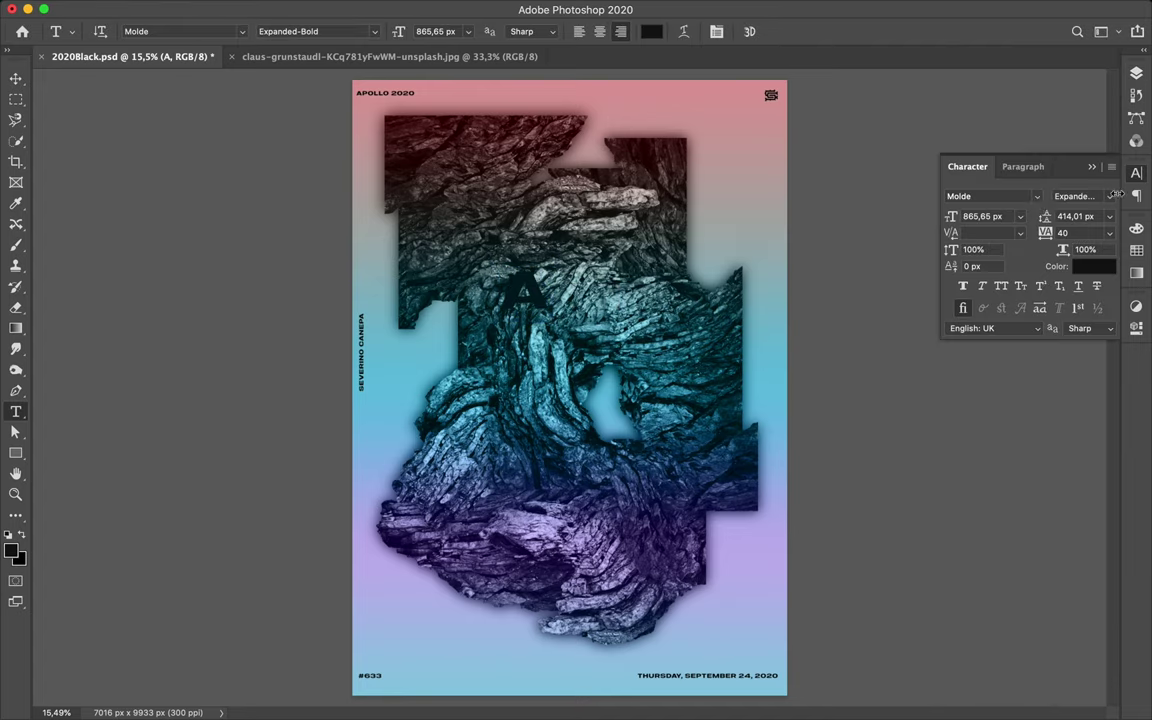
pyautogui.click(1036, 198)
pyautogui.scroll(-10, 990, 567)
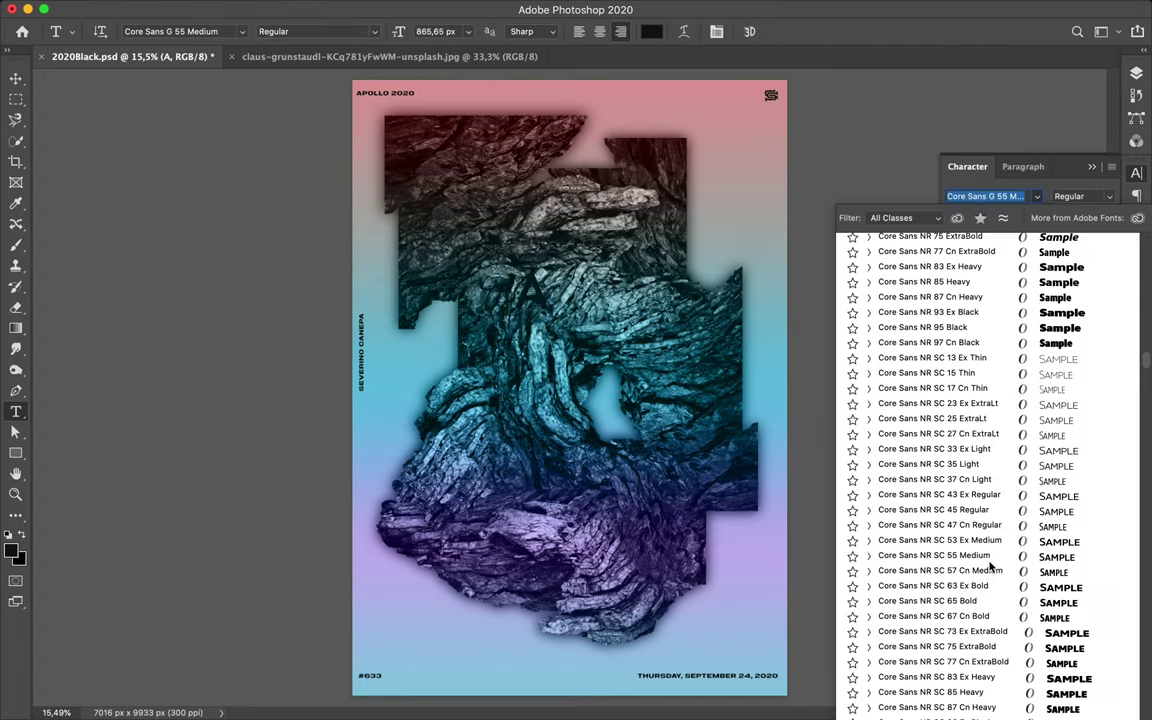
pyautogui.scroll(-5, 990, 567)
pyautogui.scroll(-6, 990, 567)
pyautogui.scroll(-5, 990, 567)
pyautogui.scroll(-1, 990, 567)
pyautogui.scroll(-2, 990, 567)
pyautogui.scroll(-8, 975, 590)
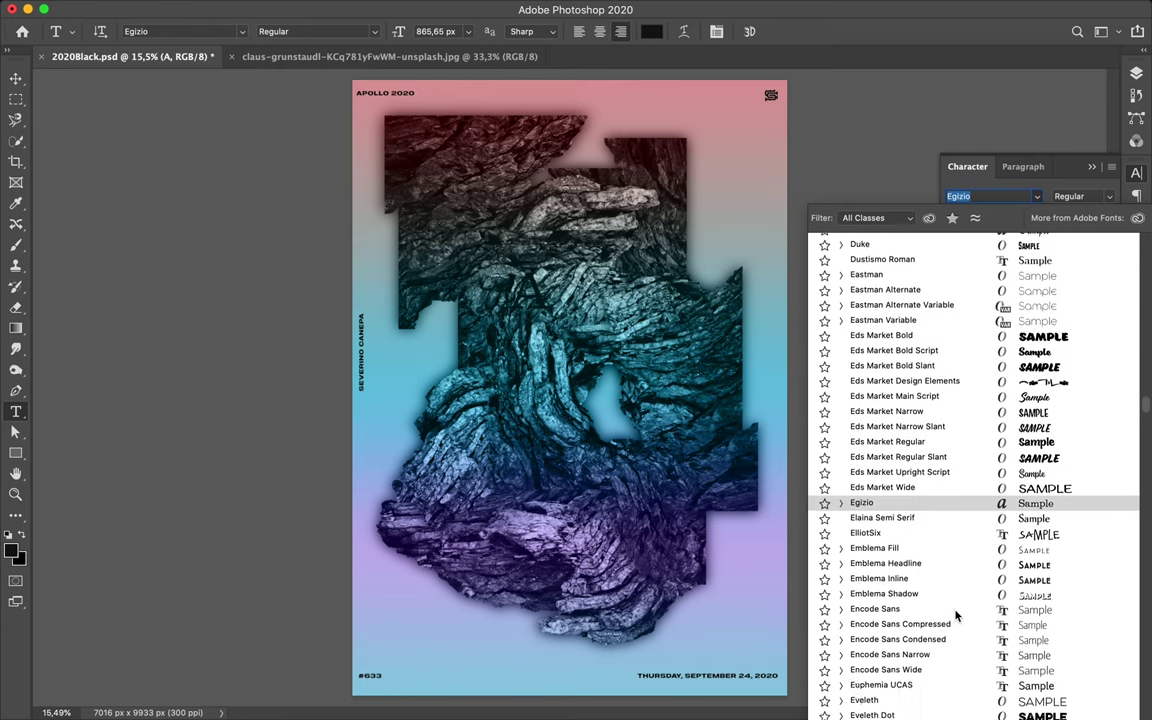
pyautogui.click(841, 657)
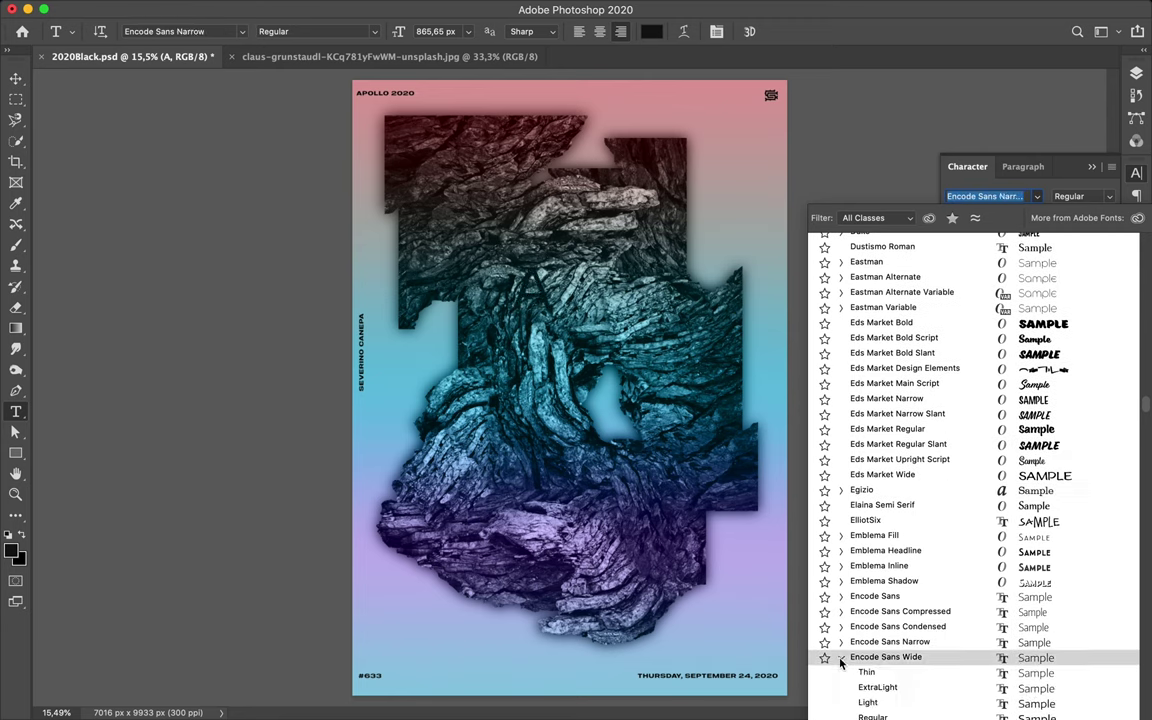
pyautogui.scroll(-5, 925, 677)
pyautogui.click(897, 624)
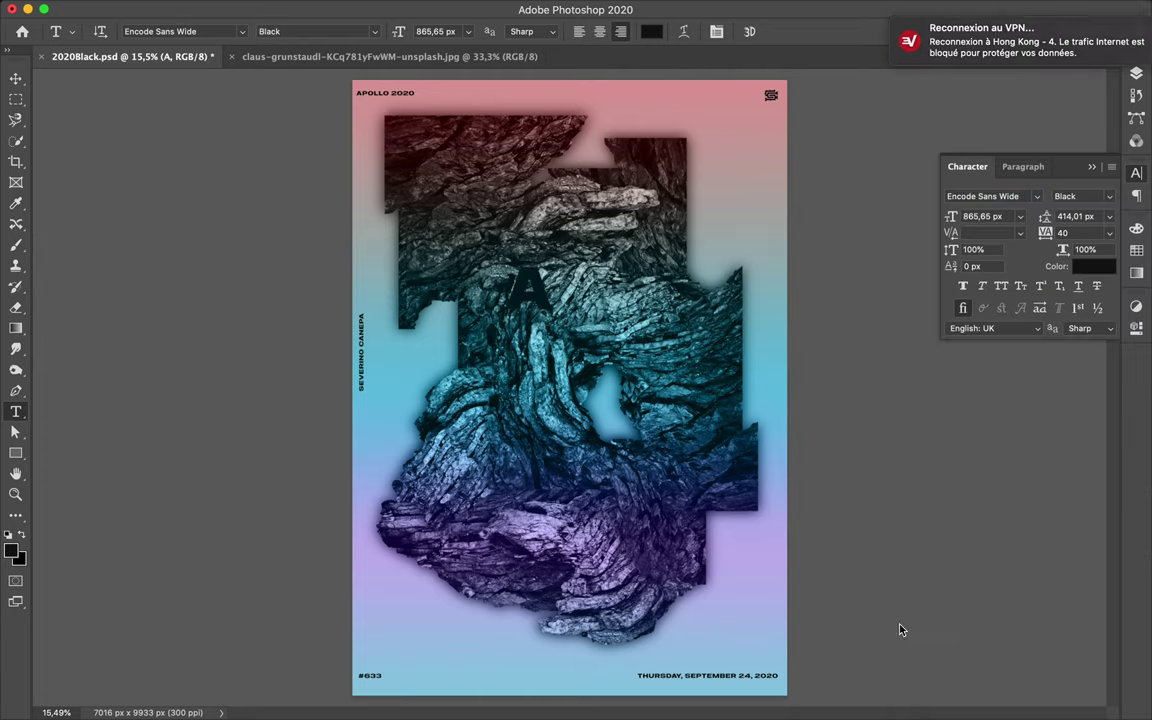
pyautogui.click(1093, 266)
pyautogui.write('ffffff')
pyautogui.press('Return')
# Step: Move the A to the upper left and tuck its layer below Layer 9
pyautogui.press('v')
pyautogui.moveTo(527, 355); pyautogui.dragTo(449, 205)
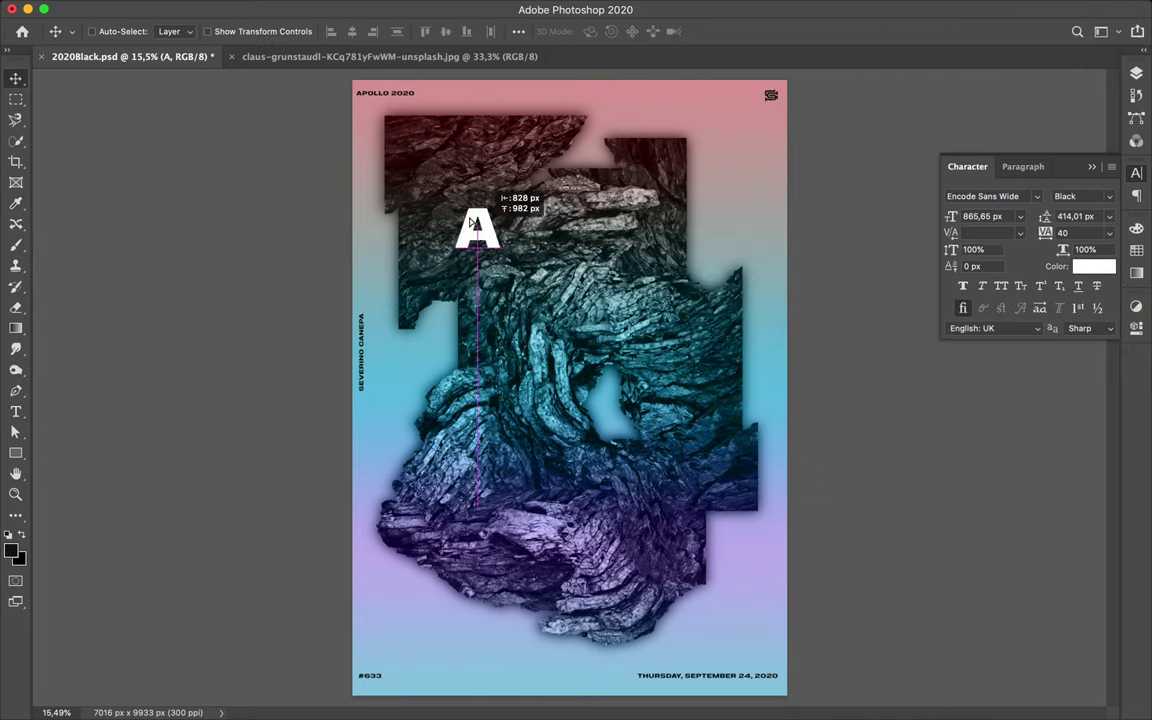
pyautogui.click(1136, 73)
pyautogui.moveTo(995, 220)
pyautogui.mouseDown()
pyautogui.moveTo(1026, 366)
pyautogui.moveTo(1020, 538)
pyautogui.moveTo(1040, 418)
pyautogui.moveTo(1054, 650)
pyautogui.mouseUp()
pyautogui.moveTo(455, 192)
pyautogui.mouseDown()
pyautogui.moveTo(435, 200)
pyautogui.moveTo(548, 162)
pyautogui.moveTo(603, 165)
pyautogui.mouseUp()
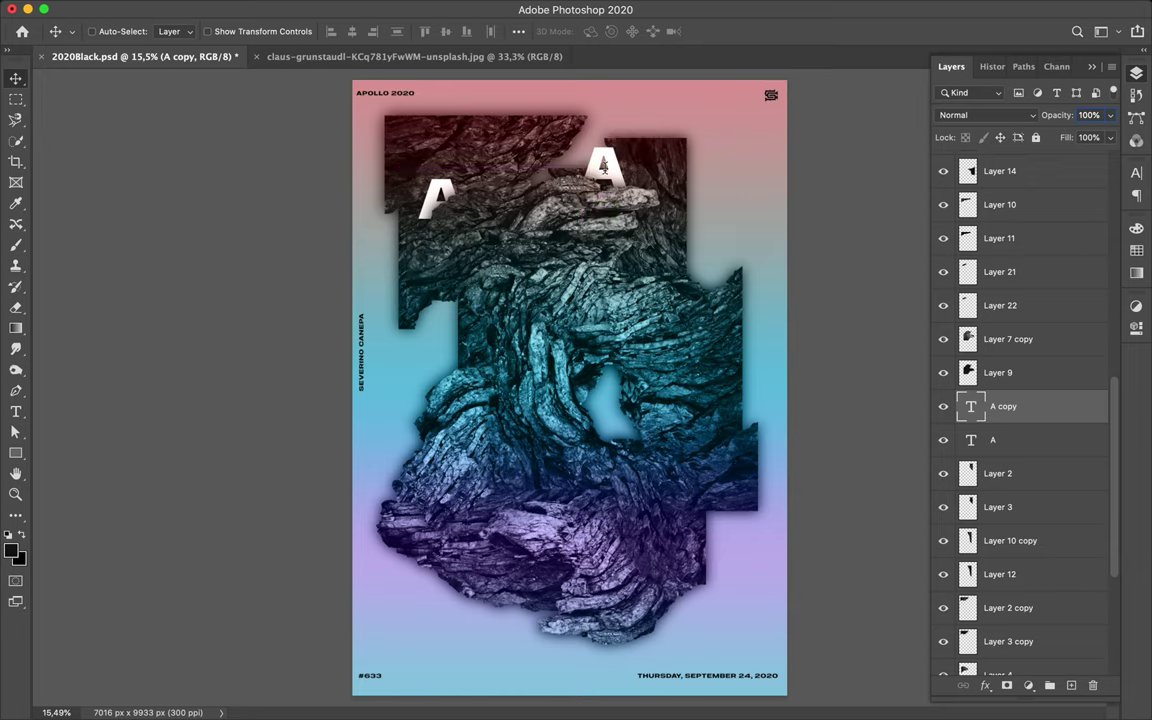
# Step: Add a white letter L just below the A, between Layer 22 and Layer 7 copy
pyautogui.press('t')
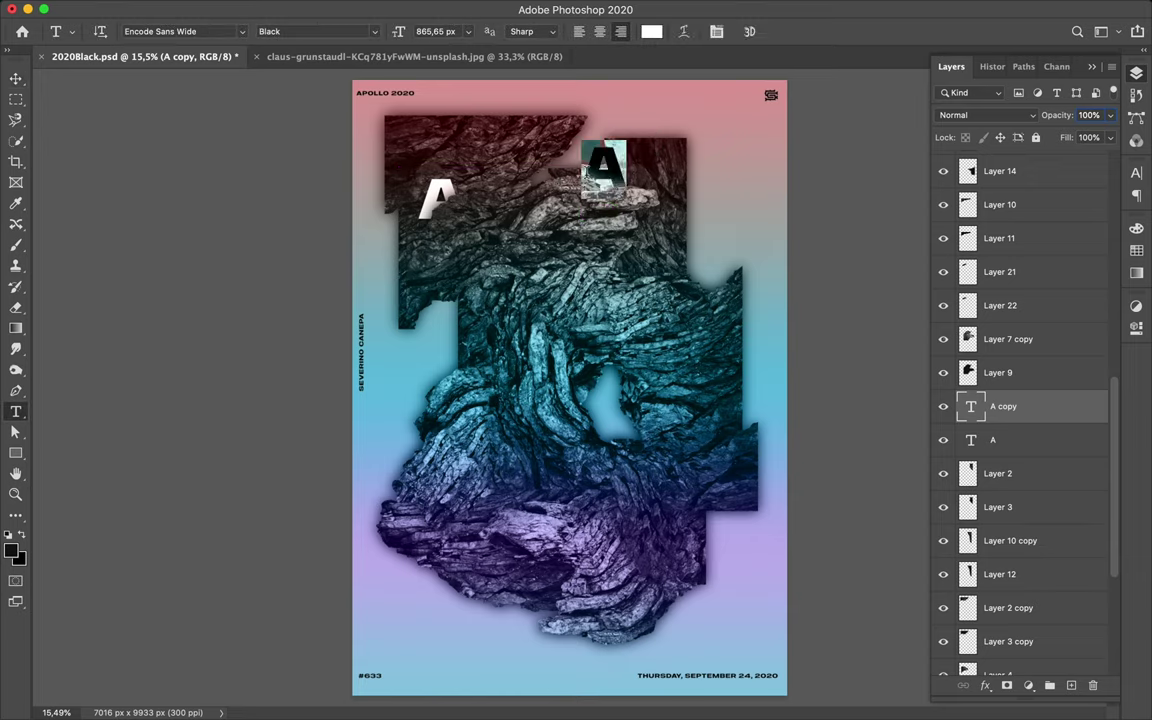
pyautogui.write('L')
pyautogui.press('Escape')
pyautogui.press('v')
pyautogui.moveTo(603, 165); pyautogui.dragTo(560, 165)
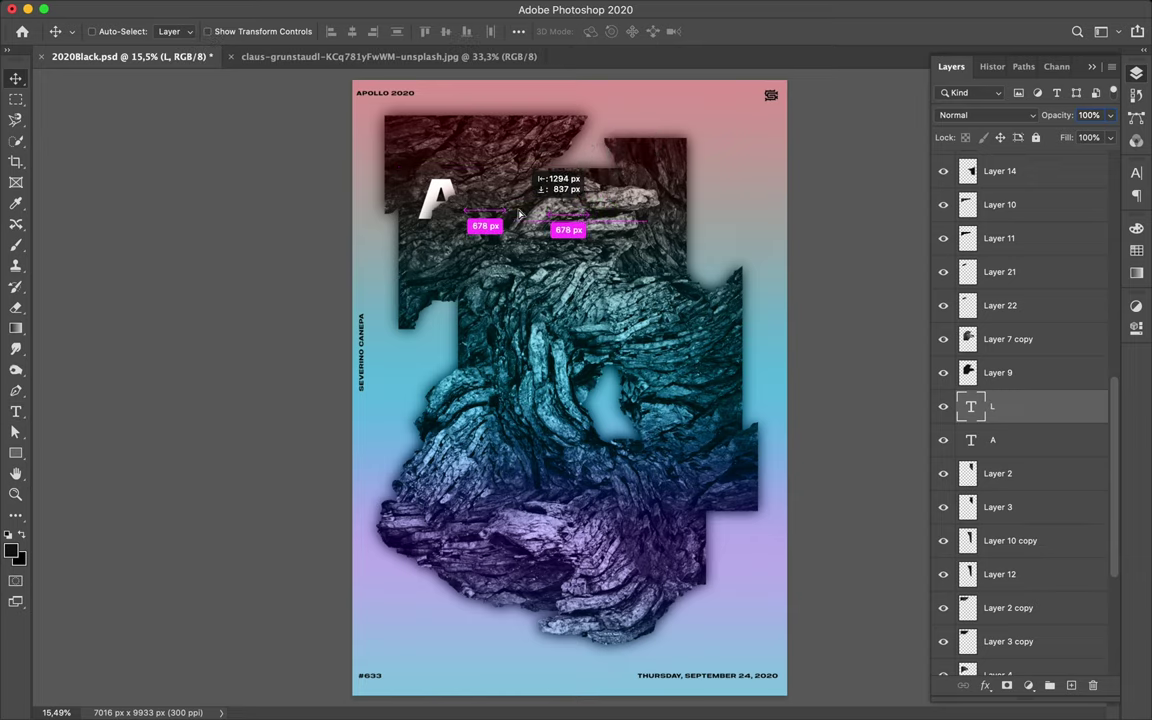
pyautogui.moveTo(990, 406); pyautogui.dragTo(990, 335)
pyautogui.moveTo(470, 200); pyautogui.dragTo(445, 220)
pyautogui.moveTo(1000, 339); pyautogui.dragTo(1000, 200)
# Step: Copy the L up and right as a letter P, keeping it above the rock
pyautogui.moveTo(505, 249); pyautogui.dragTo(554, 204)
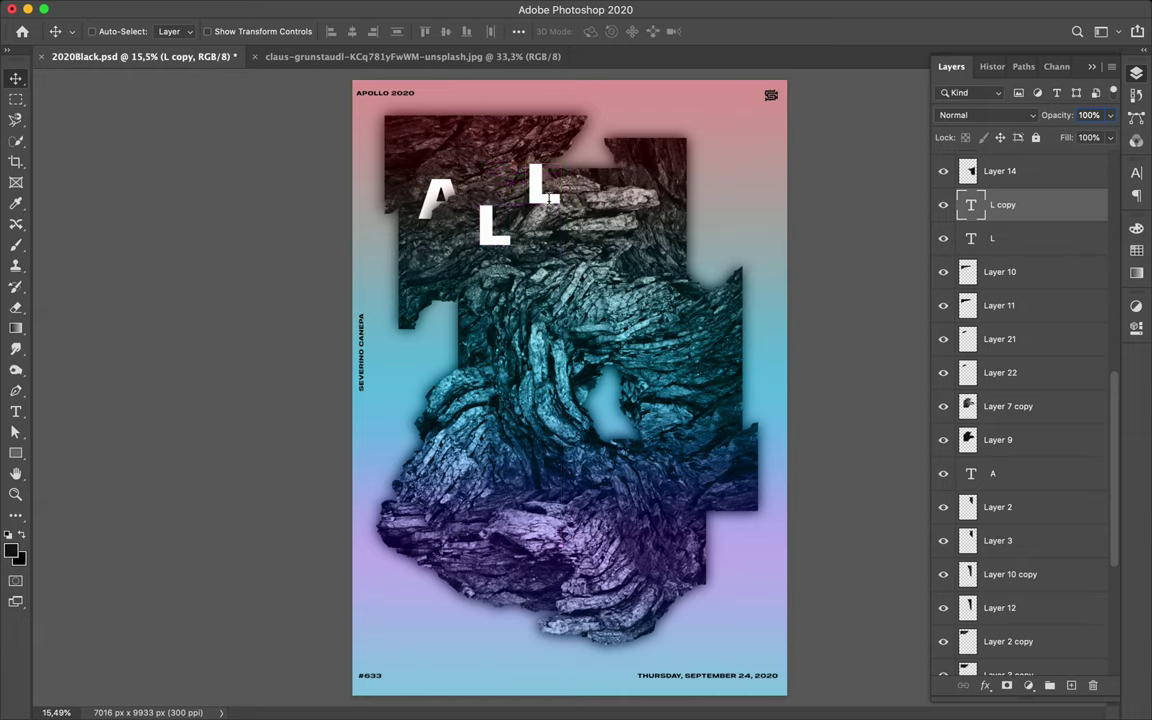
pyautogui.doubleClick(543, 182)
pyautogui.write('P')
pyautogui.moveTo(1005, 204); pyautogui.dragTo(1010, 390)
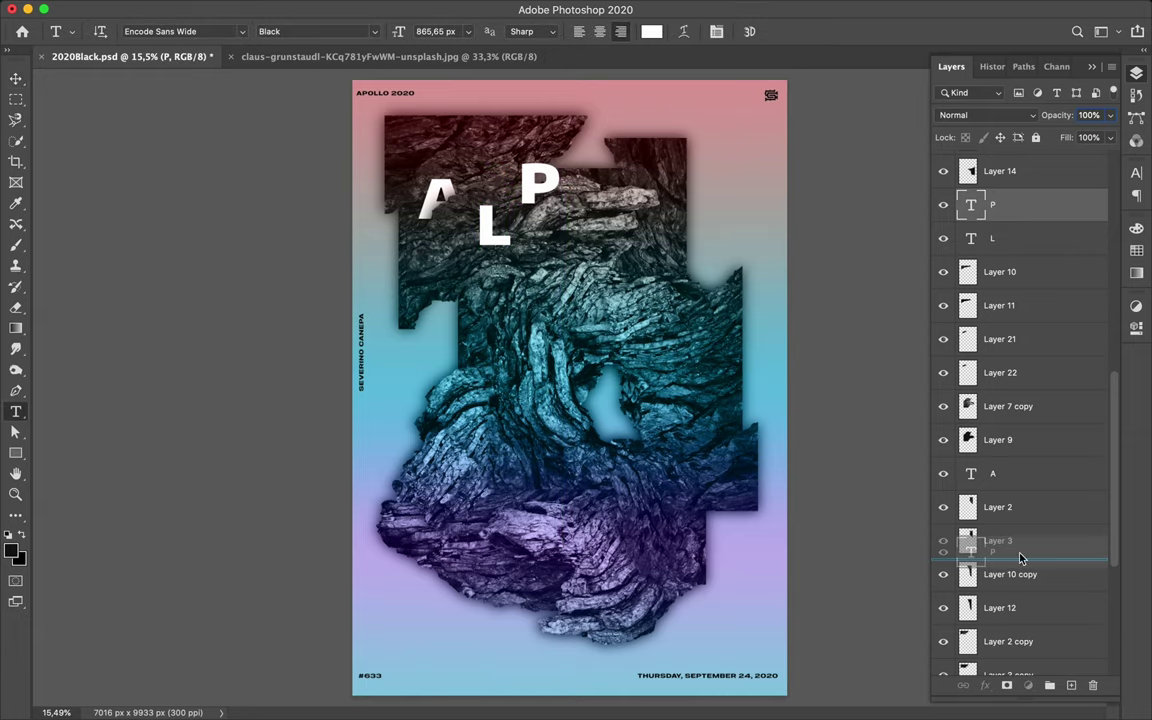
pyautogui.press('v')
pyautogui.moveTo(541, 187)
pyautogui.mouseDown()
pyautogui.moveTo(541, 162)
pyautogui.moveTo(572, 172)
pyautogui.mouseUp()
pyautogui.moveTo(1000, 390); pyautogui.dragTo(1000, 605)
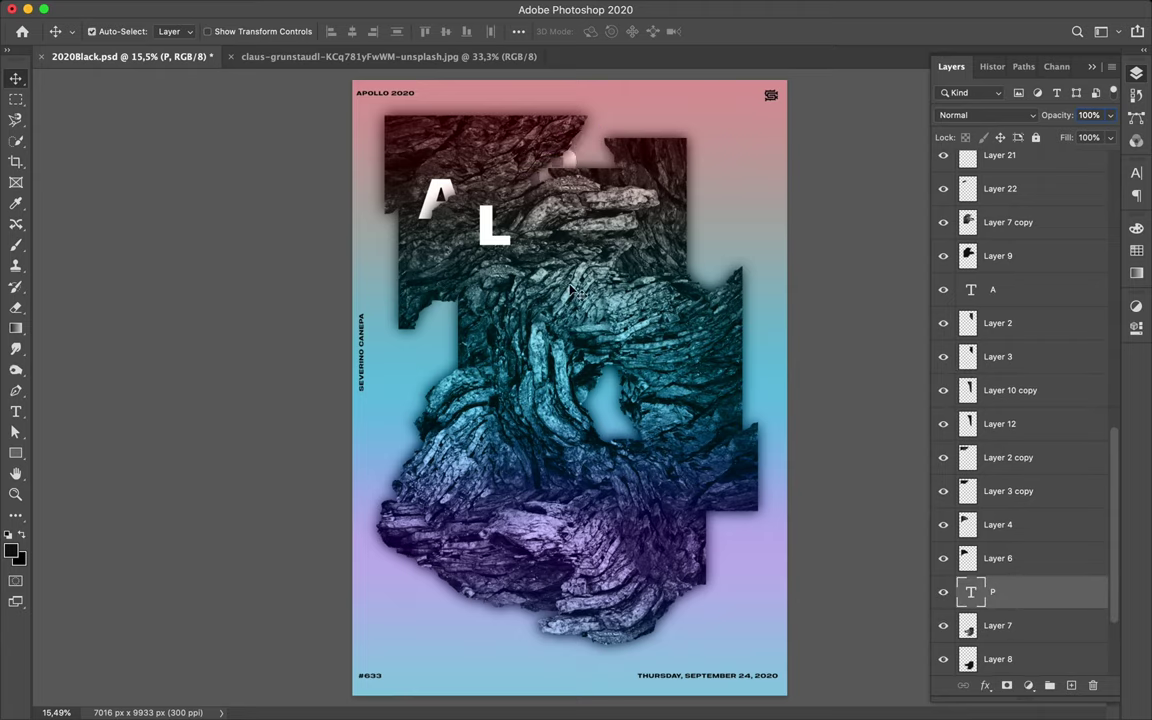
pyautogui.hotkey('ctrl', 'z')
# Step: Copy the P to the right and retype it as an I
pyautogui.moveTo(541, 168); pyautogui.dragTo(607, 175)
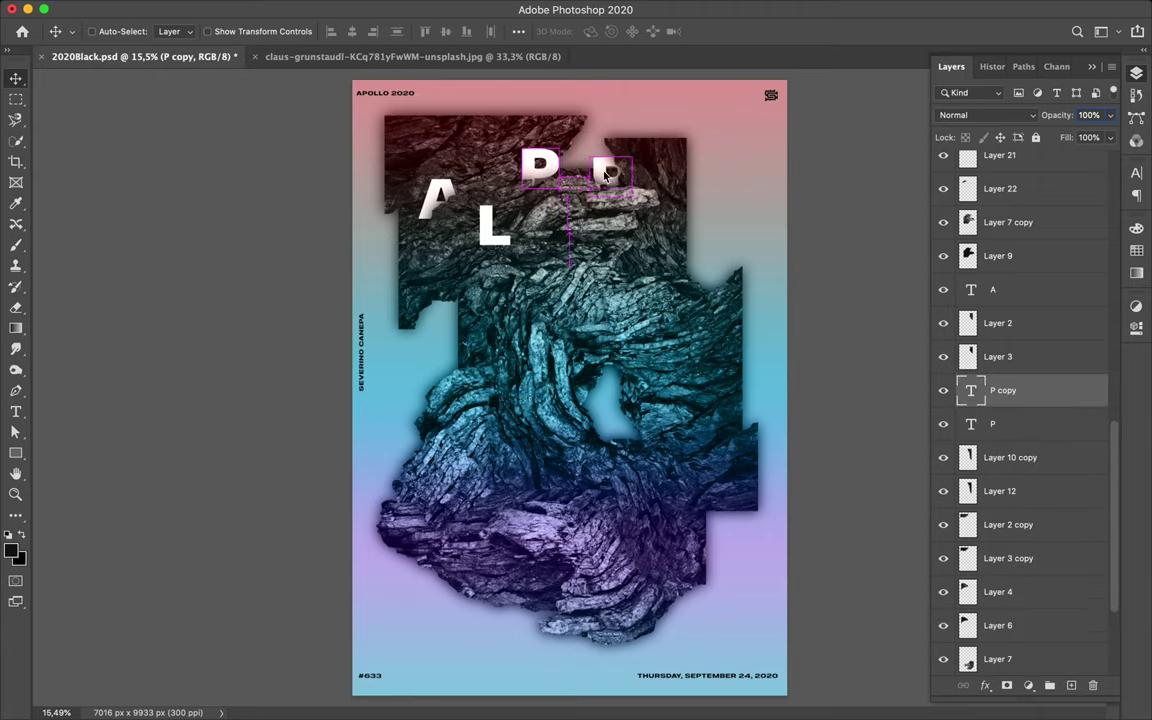
pyautogui.doubleClick(607, 175)
pyautogui.write('I')
pyautogui.hotkey('ctrl', 'Return')
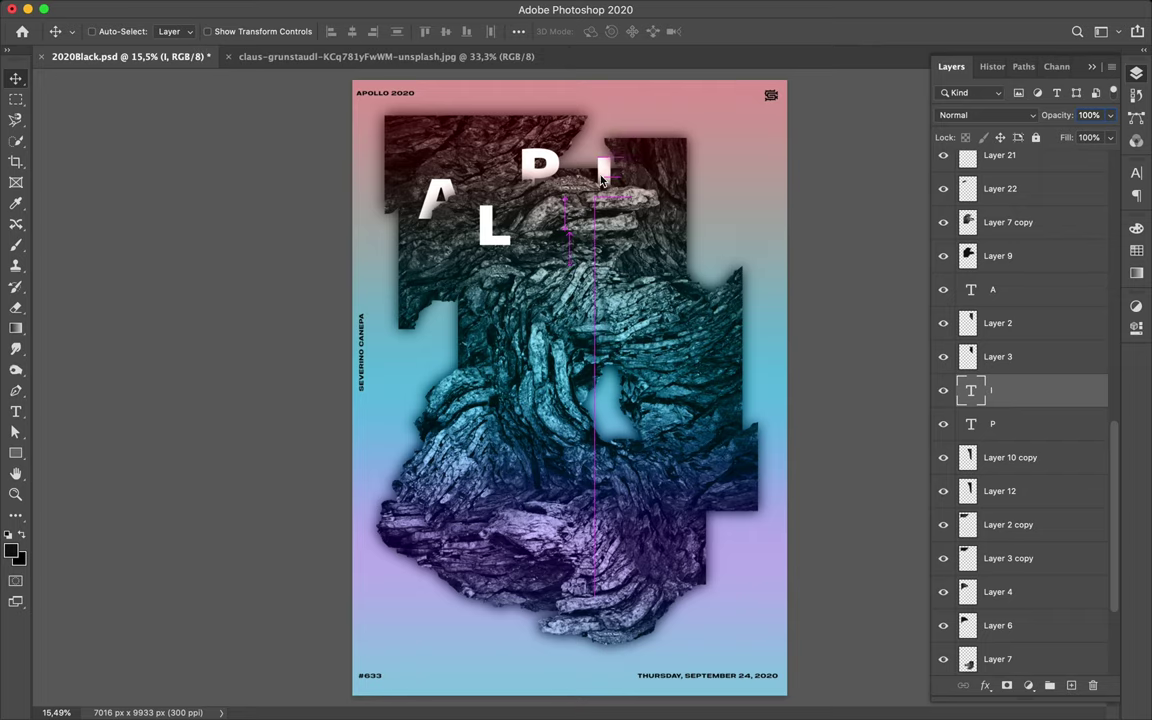
# Step: Copy the I to the right side as a letter N and move it up
pyautogui.moveTo(629, 243); pyautogui.dragTo(695, 250)
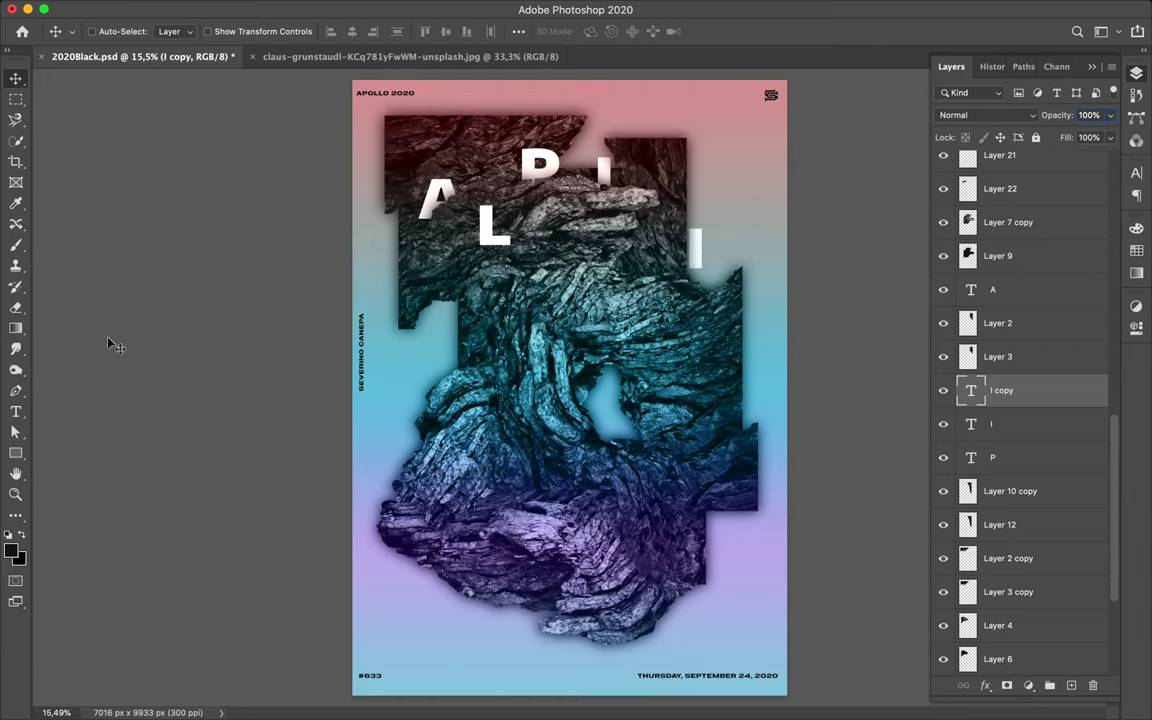
pyautogui.press('t')
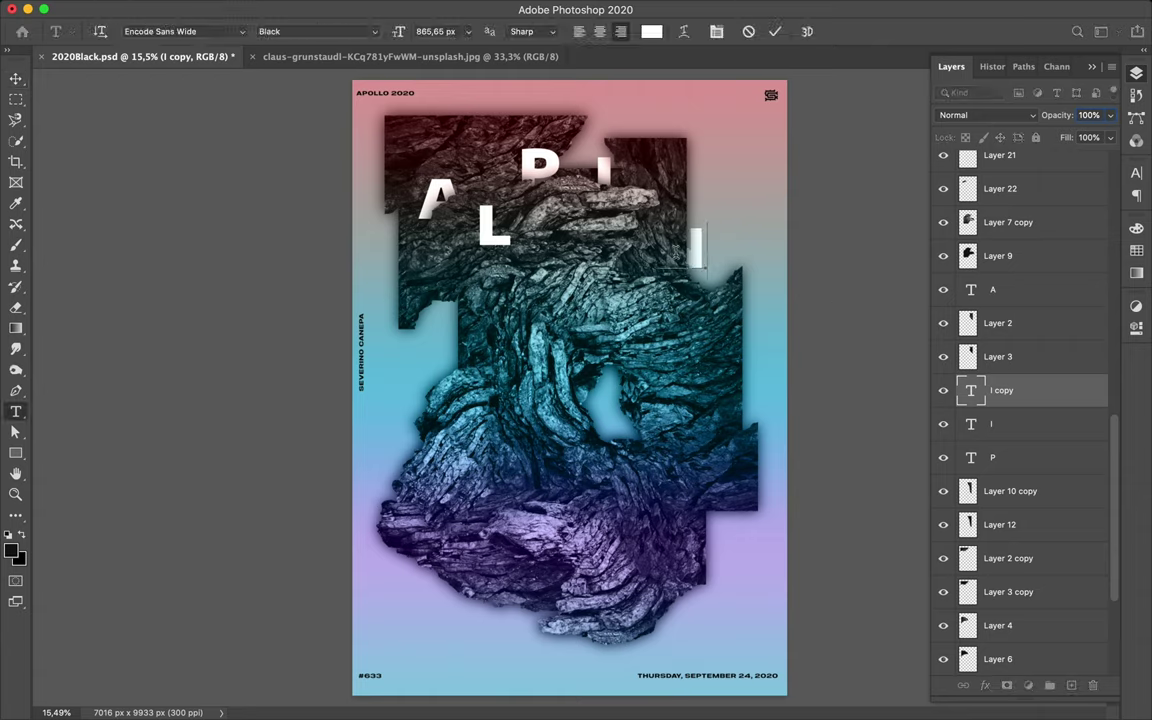
pyautogui.write('N')
pyautogui.press('Escape')
pyautogui.press('v')
pyautogui.moveTo(1000, 390); pyautogui.dragTo(1041, 205)
pyautogui.moveTo(699, 253)
pyautogui.mouseDown()
pyautogui.moveTo(646, 262)
pyautogui.moveTo(702, 210)
pyautogui.mouseUp()
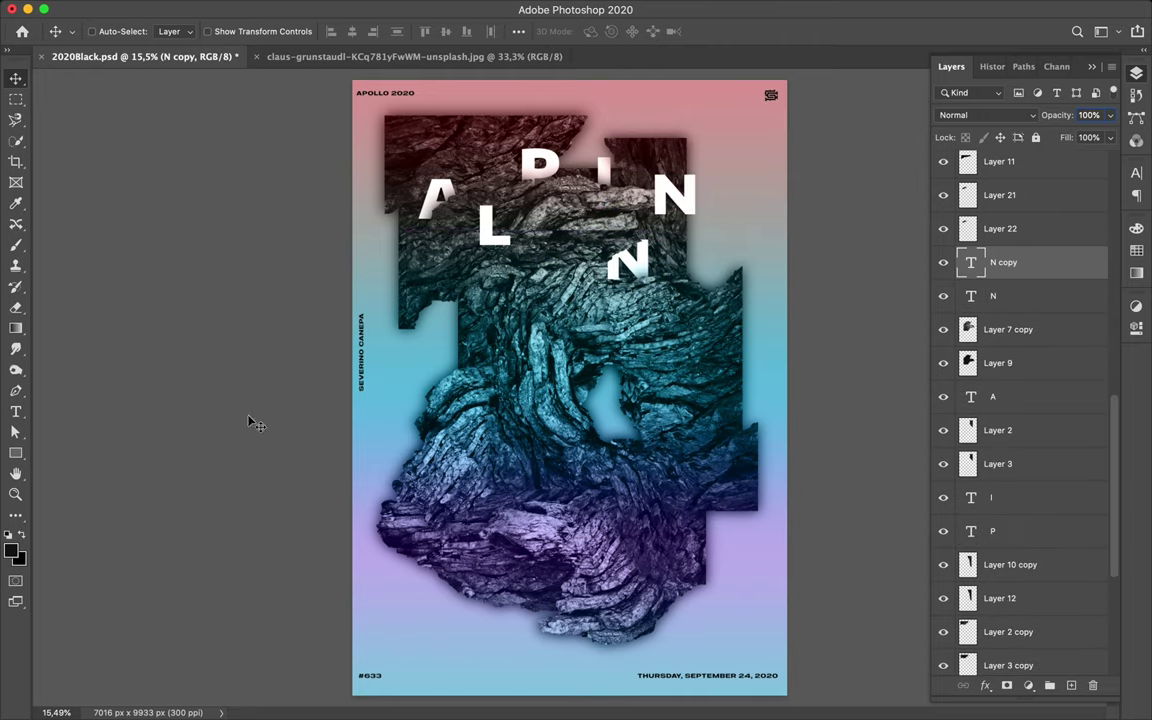
# Step: Turn a copy of the N into an E below Layer 12, by the rock's left edge
pyautogui.click(15, 411)
pyautogui.doubleClick(645, 197)
pyautogui.press('Right')
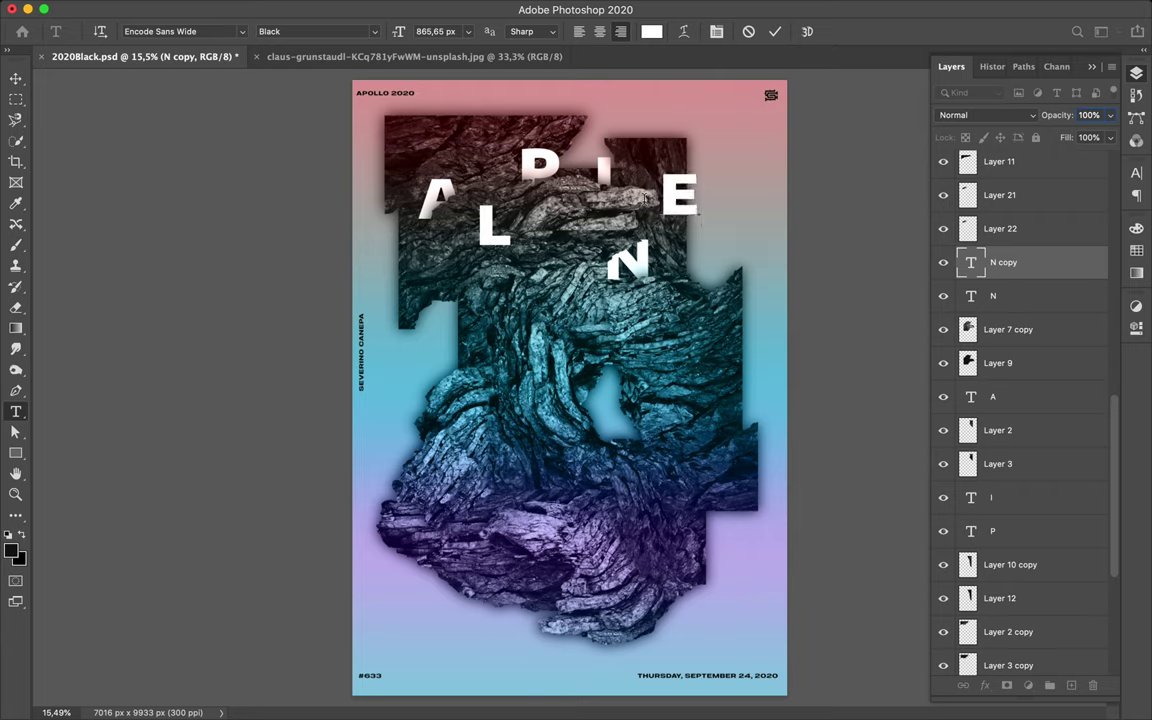
pyautogui.moveTo(998, 265); pyautogui.dragTo(995, 590)
pyautogui.press('v')
pyautogui.moveTo(690, 218)
pyautogui.mouseDown()
pyautogui.moveTo(705, 226)
pyautogui.moveTo(430, 386)
pyautogui.mouseUp()
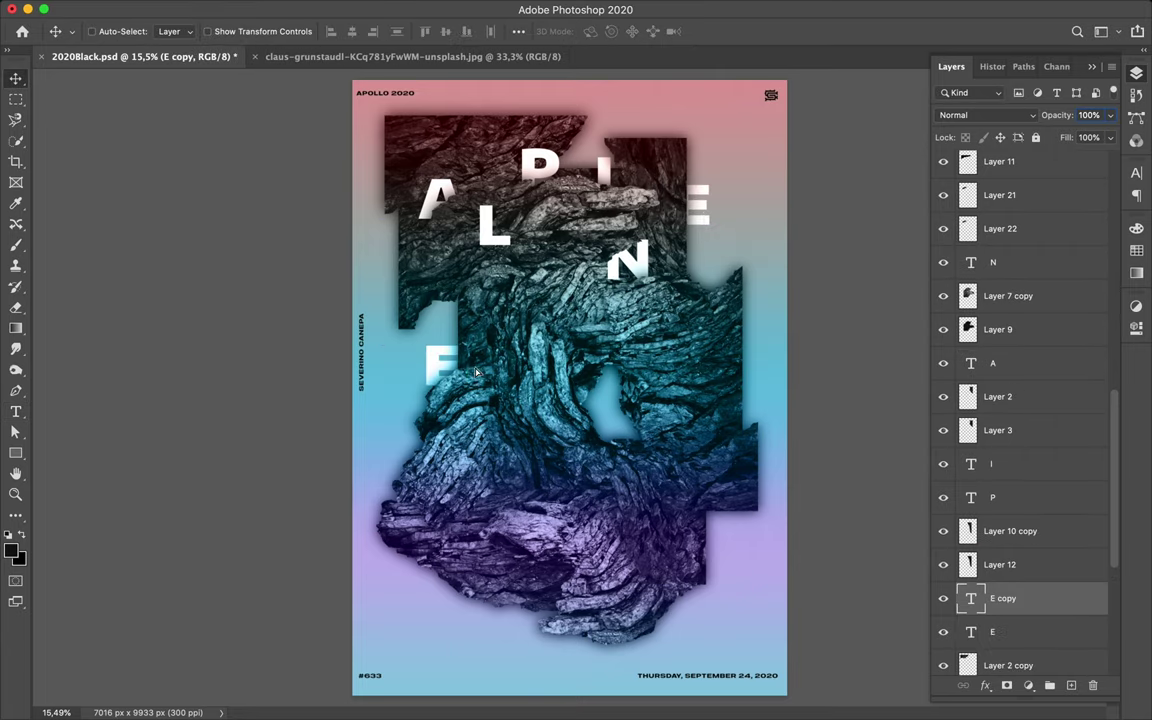
# Step: Add a letter R and move its layer lower in the stack
pyautogui.press('t')
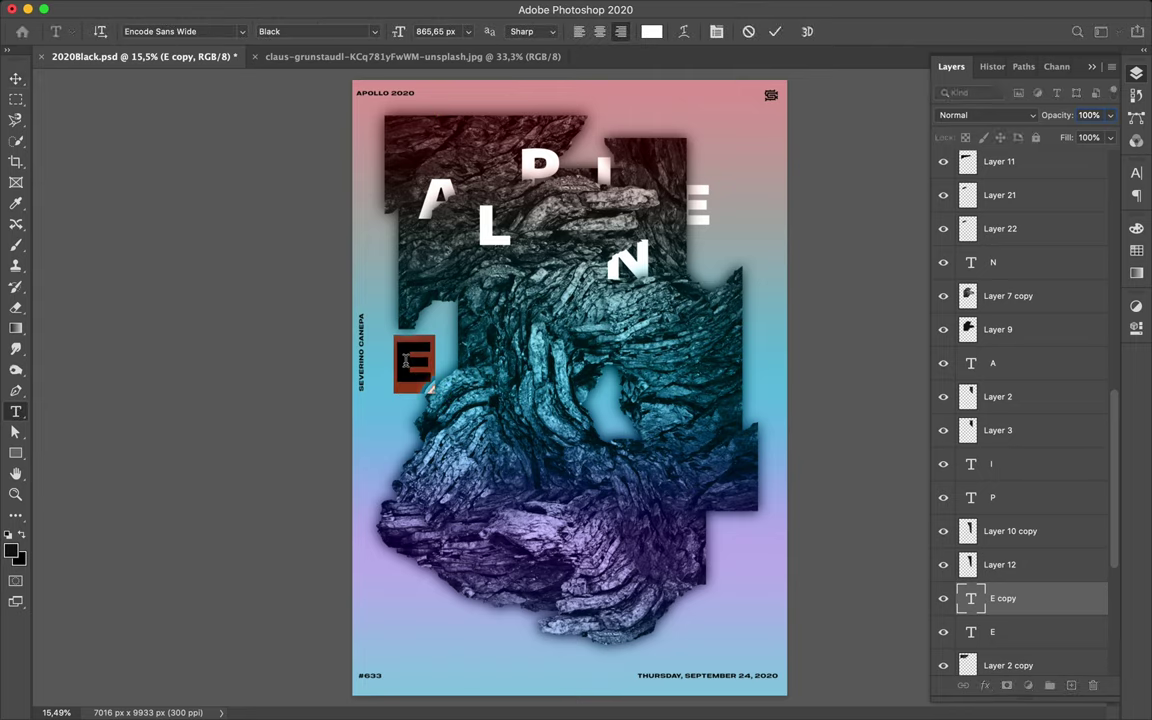
pyautogui.click(413, 362)
pyautogui.write('R')
pyautogui.press('Escape')
pyautogui.press('v')
pyautogui.moveTo(1000, 598)
pyautogui.mouseDown()
pyautogui.moveTo(1012, 645)
pyautogui.moveTo(1024, 472)
pyautogui.mouseUp()
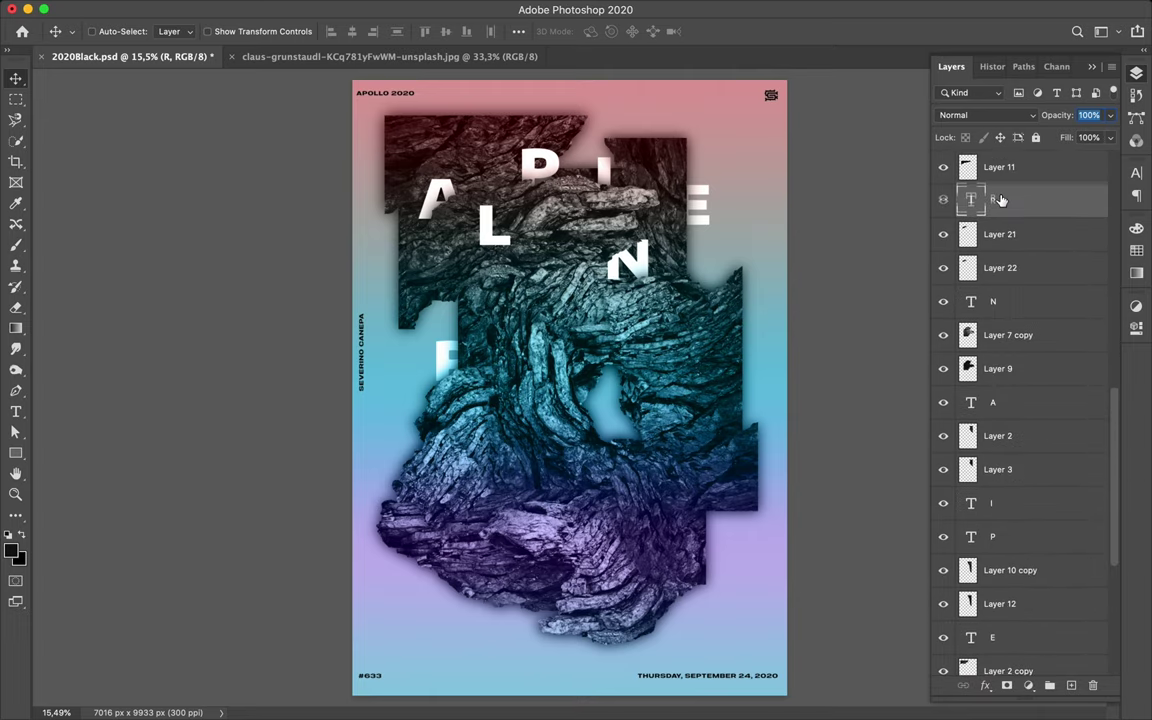
# Step: Duplicate the R to its right and retype the copy as an O
pyautogui.moveTo(428, 330); pyautogui.dragTo(587, 372)
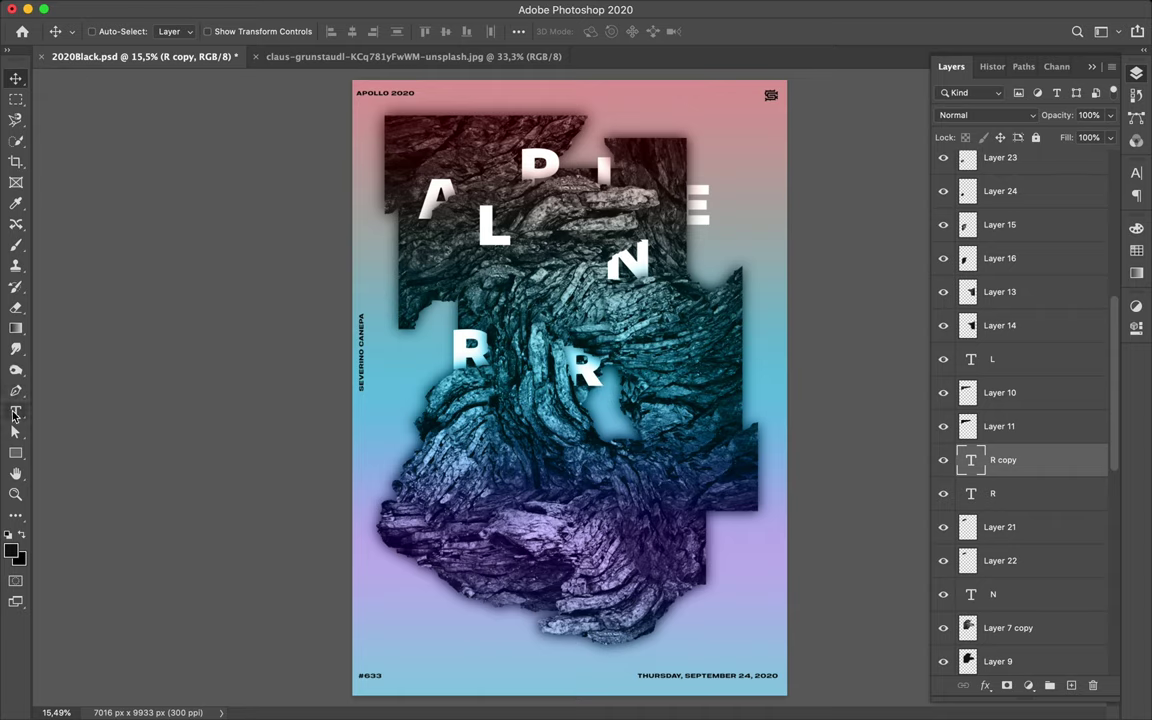
pyautogui.click(15, 411)
pyautogui.doubleClick(538, 333)
pyautogui.write('O')
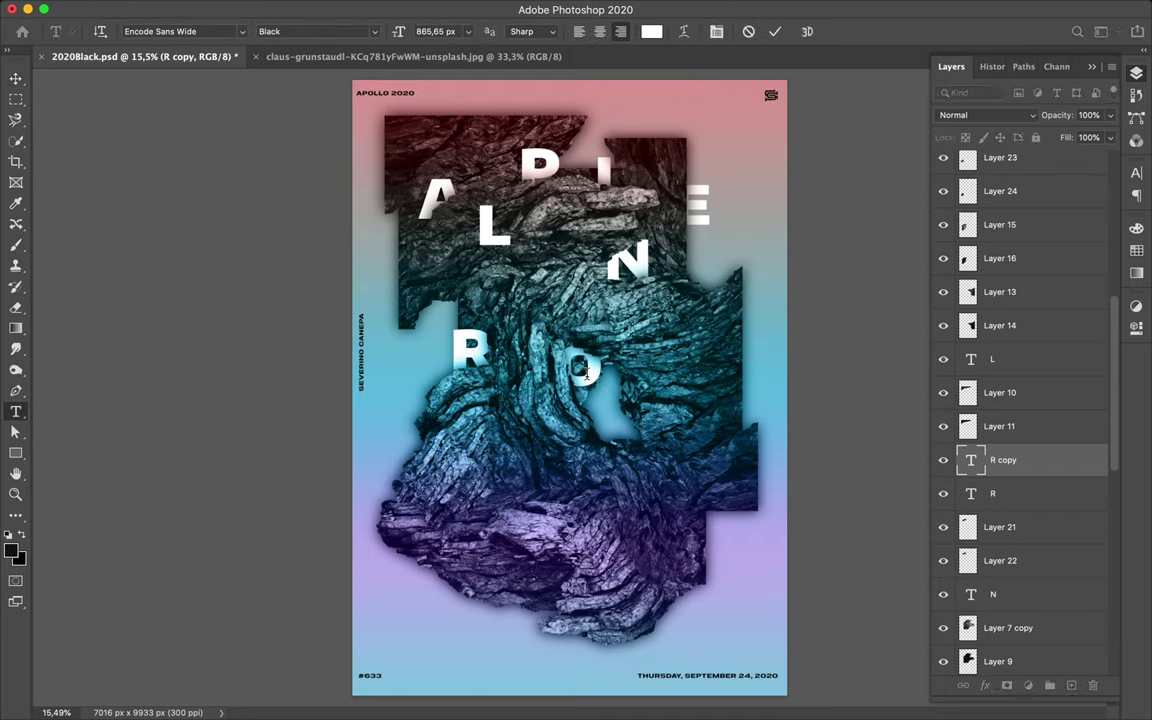
pyautogui.press('Escape')
pyautogui.press('v')
# Step: Duplicate the O to the right and select the copy's text for retyping
pyautogui.moveTo(585, 372)
pyautogui.mouseDown()
pyautogui.moveTo(660, 440)
pyautogui.moveTo(650, 347)
pyautogui.mouseUp()
pyautogui.press('t')
pyautogui.doubleClick(650, 440)
# Step: Commit the white letter C and position it to the right of the O
pyautogui.write('C')
pyautogui.press('Escape')
pyautogui.press('v')
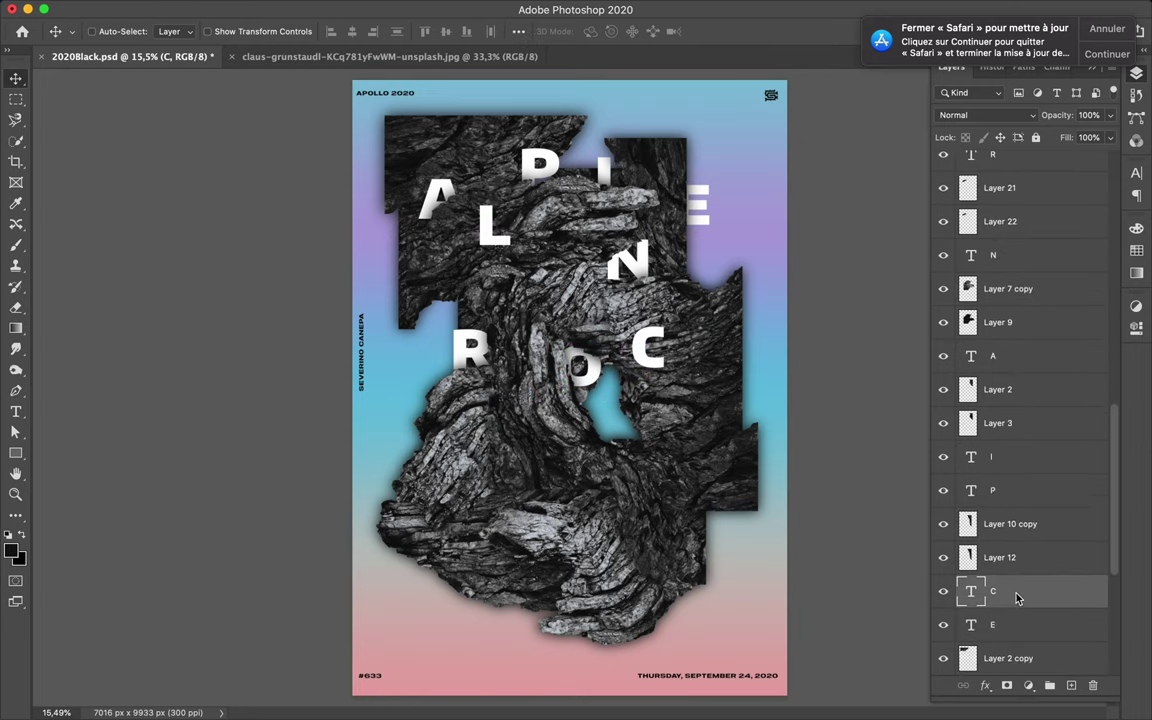
pyautogui.moveTo(1017, 597); pyautogui.dragTo(1017, 440)
pyautogui.moveTo(648, 350); pyautogui.dragTo(636, 447)
# Step: Duplicate the C and retype the copy as K to complete ROCK
pyautogui.moveTo(1017, 457); pyautogui.dragTo(1017, 243)
pyautogui.write('t')
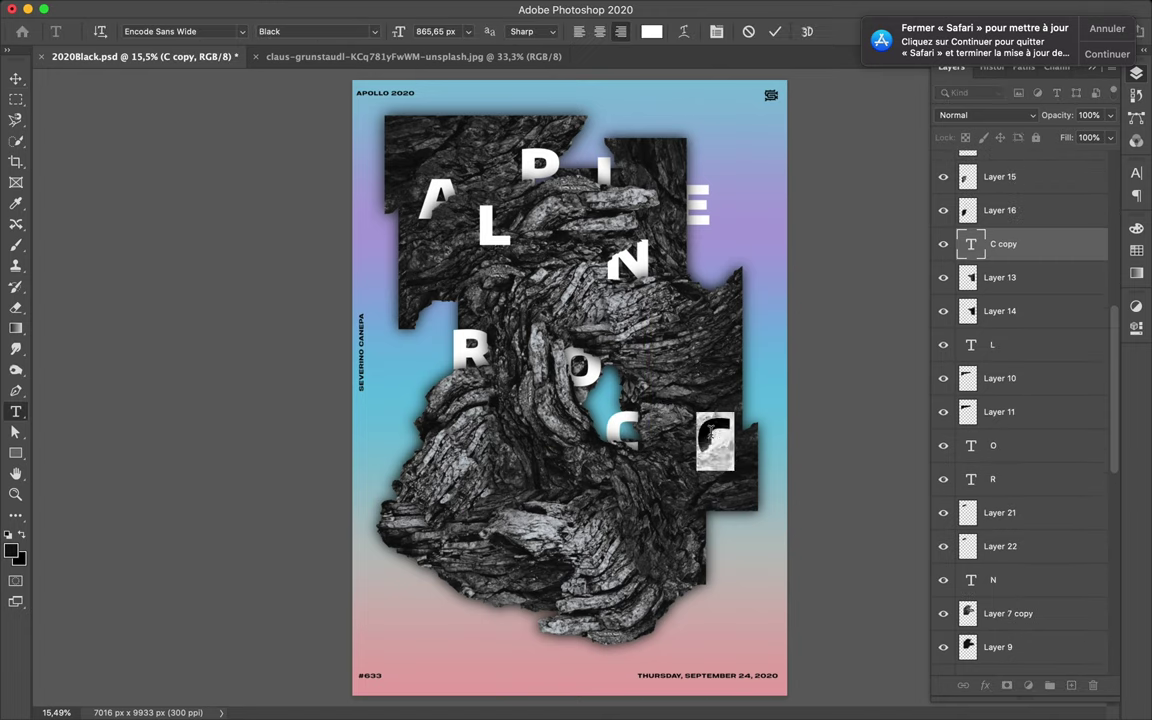
pyautogui.write('K')
pyautogui.press('Escape')
pyautogui.press('v')
# Step: Copy the K lower left, retype it as #, and delete the stray 0 text layer
pyautogui.moveTo(685, 440)
pyautogui.keyDown('alt'); pyautogui.mouseDown()
pyautogui.moveTo(497, 520)
pyautogui.moveTo(481, 510)
pyautogui.mouseUp(); pyautogui.keyUp('alt')
pyautogui.write('#')
pyautogui.press('Escape')
pyautogui.press('v')
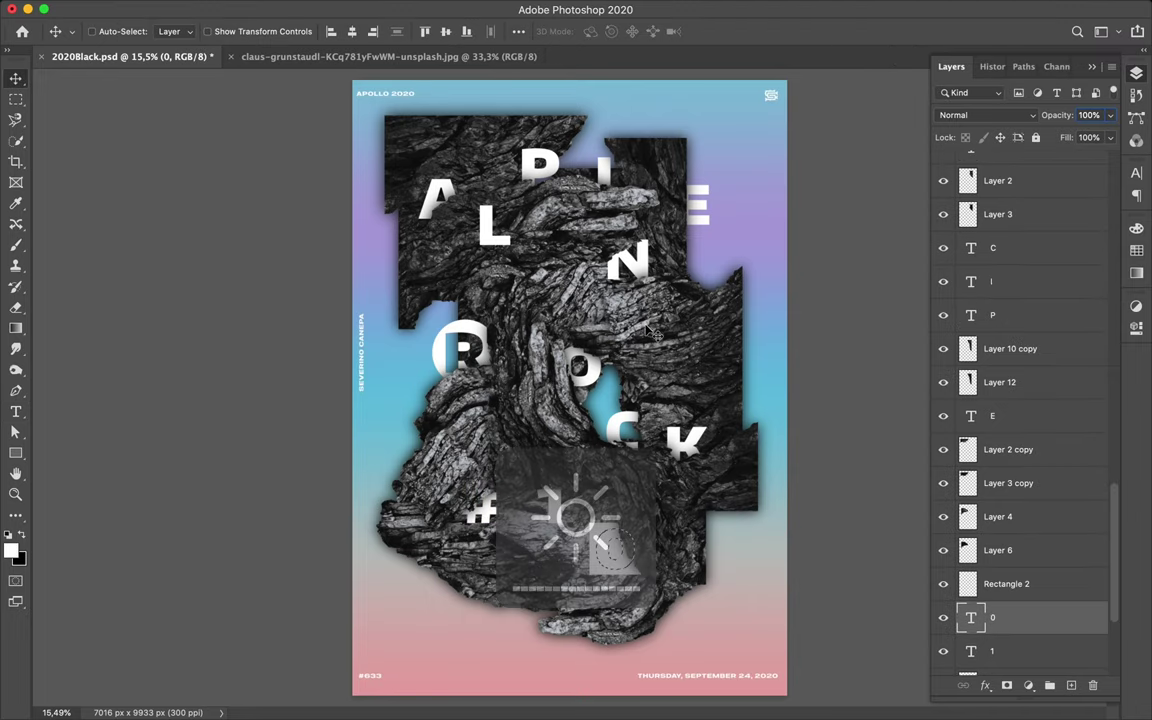
pyautogui.press('m')
pyautogui.press('v')
pyautogui.press('Delete')
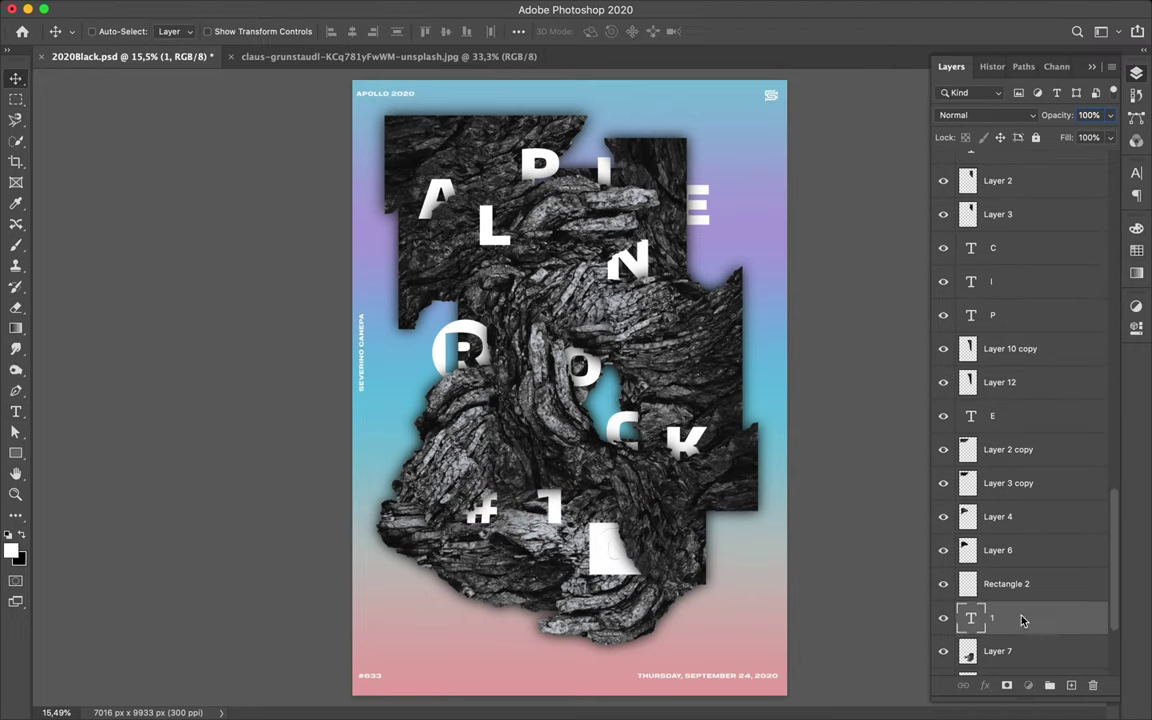
# Step: Select the rock piece behind the 0, then the P letter layer
pyautogui.click(1002, 556)
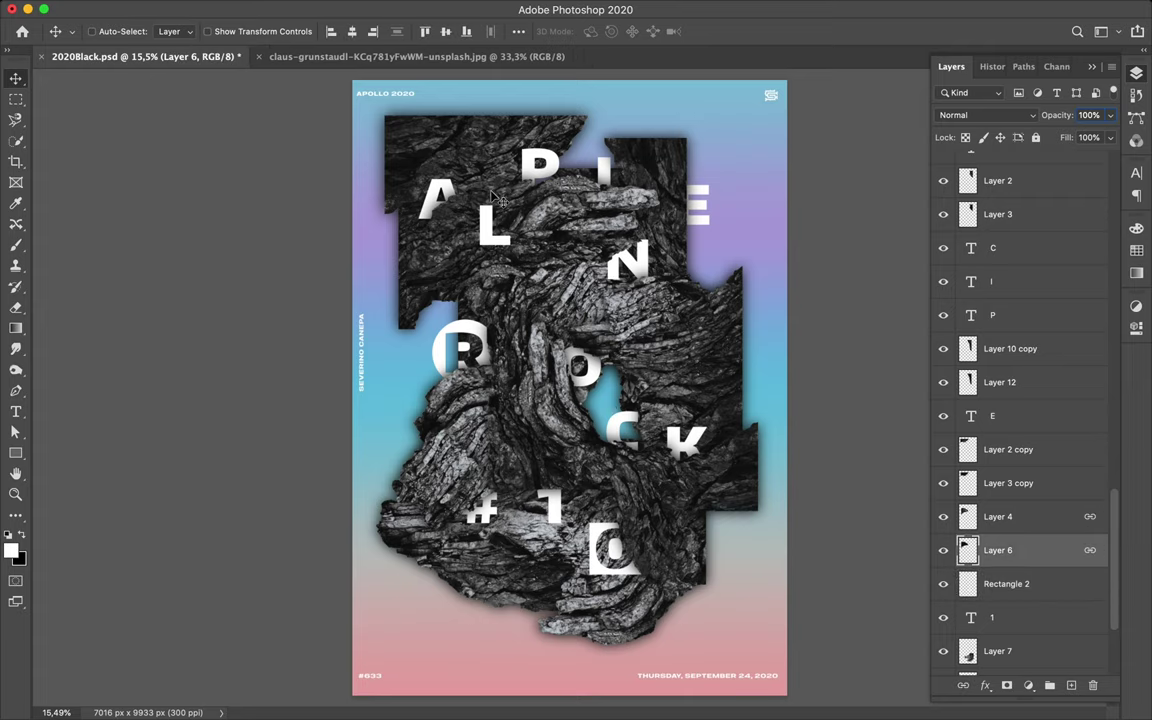
pyautogui.keyDown('ctrl'); pyautogui.click(563, 172); pyautogui.keyUp('ctrl')
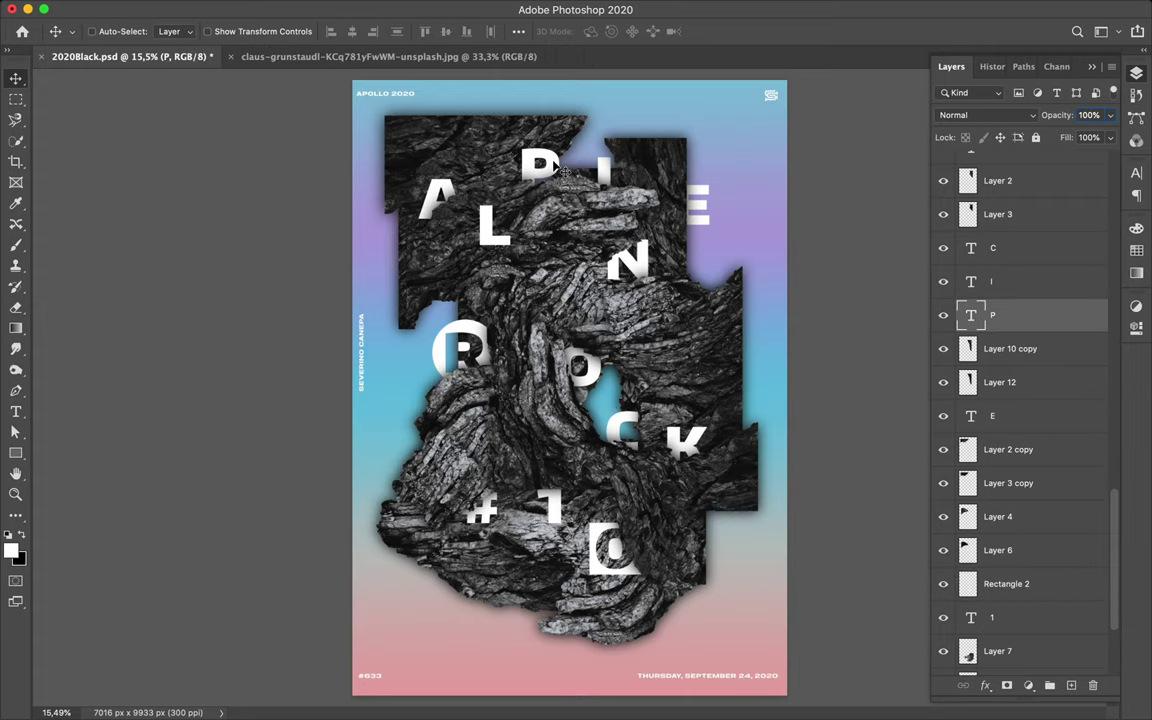
pyautogui.click(15, 453)
# Step: Set shape options to no fill, white stroke and 60 px stroke width
pyautogui.click(176, 32)
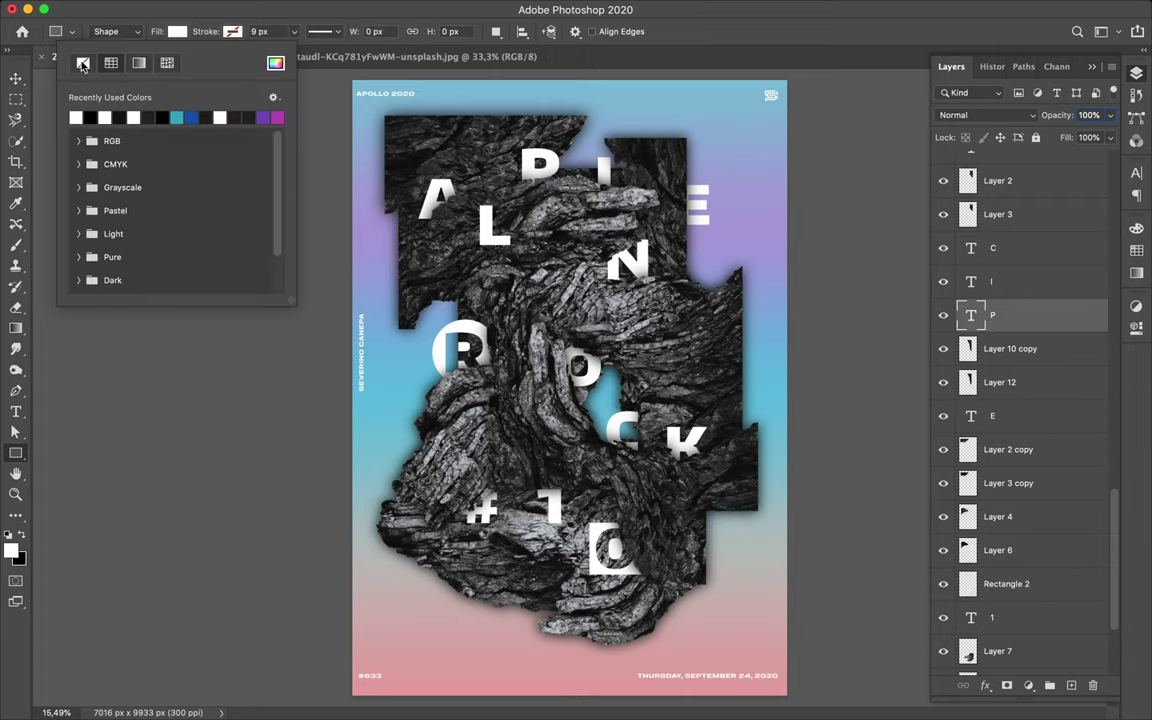
pyautogui.click(83, 63)
pyautogui.click(232, 32)
pyautogui.click(161, 63)
pyautogui.click(278, 32)
pyautogui.write('60')
pyautogui.press('Return')
# Step: Draw a white outline square framing the P
pyautogui.moveTo(511, 141); pyautogui.dragTo(564, 193)
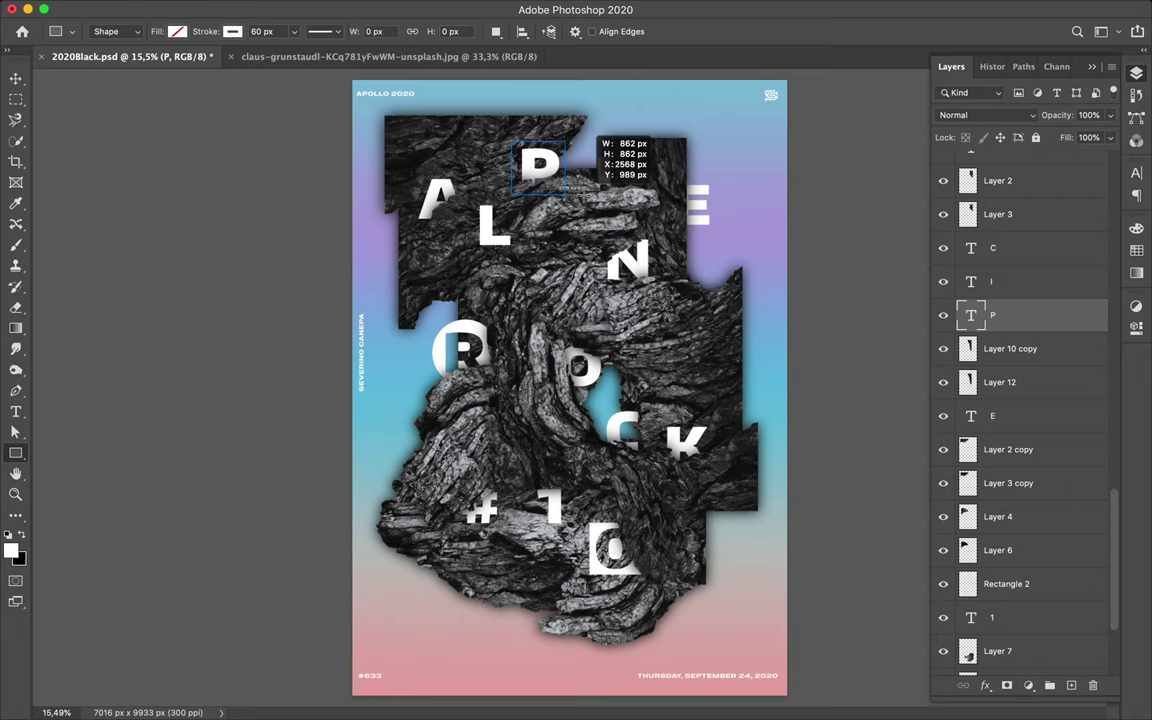
pyautogui.press('a')
pyautogui.click(378, 31)
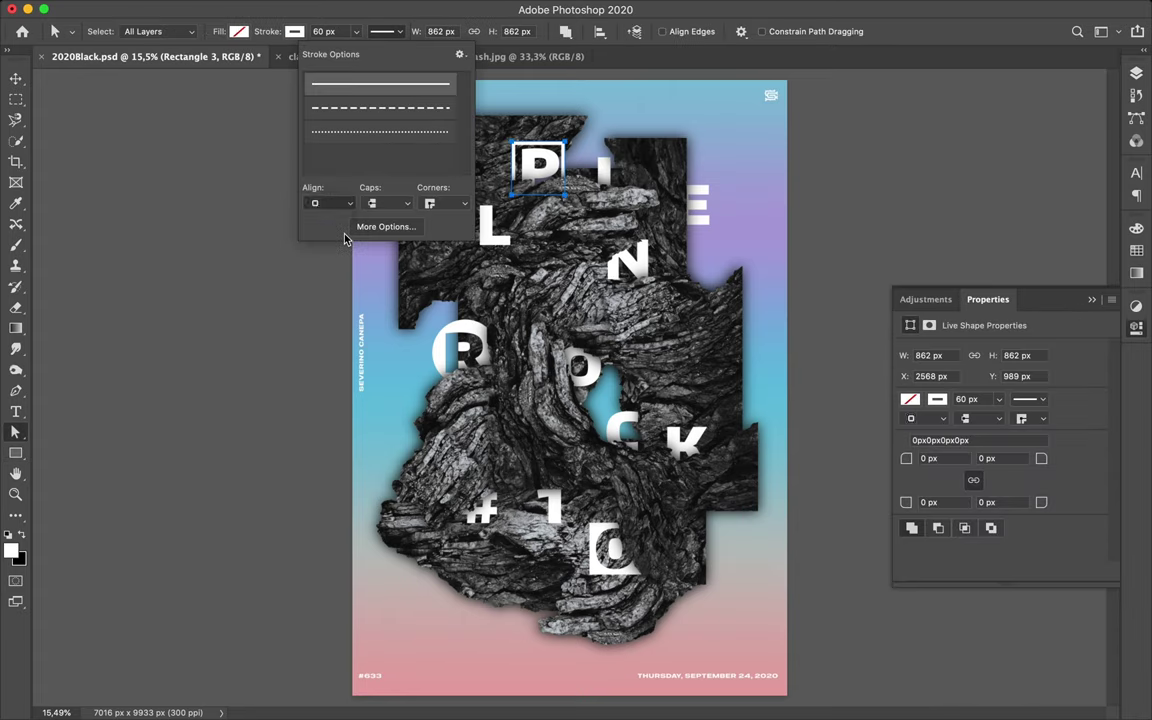
pyautogui.press('Escape')
pyautogui.click(598, 185)
pyautogui.press('v')
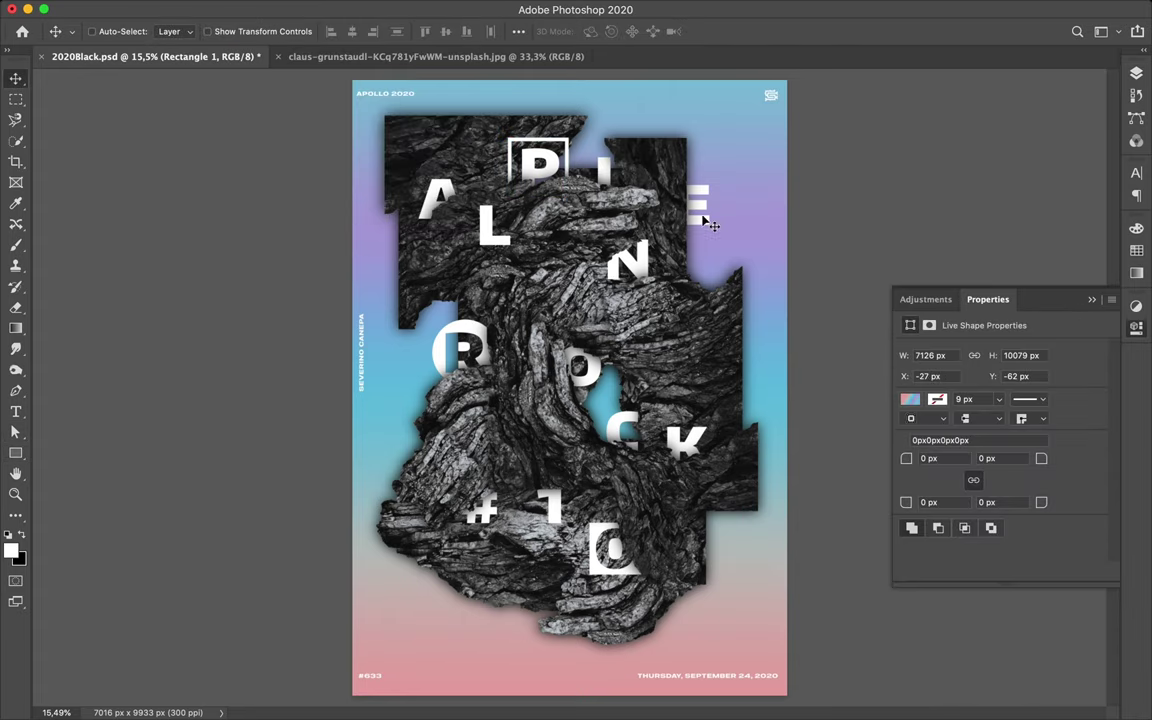
# Step: Draw a white outline circle ringing the E with the Ellipse Tool
pyautogui.rightClick(16, 453)
pyautogui.click(80, 483)
pyautogui.moveTo(662, 172); pyautogui.dragTo(730, 238)
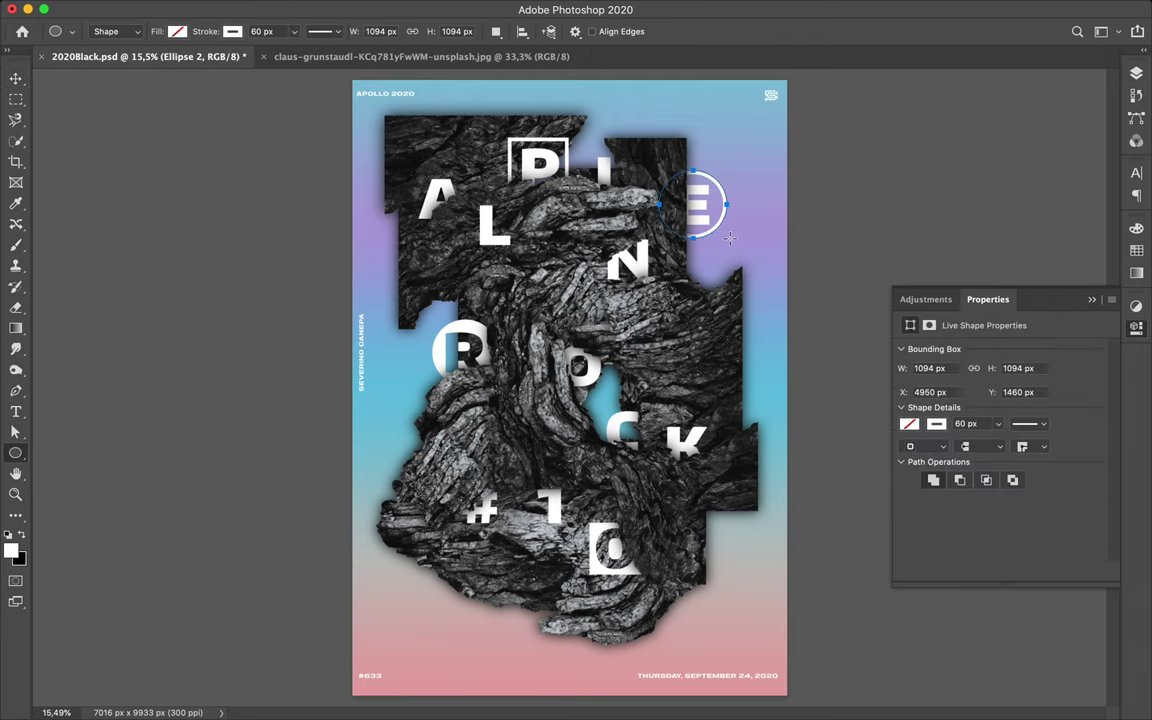
pyautogui.press('v')
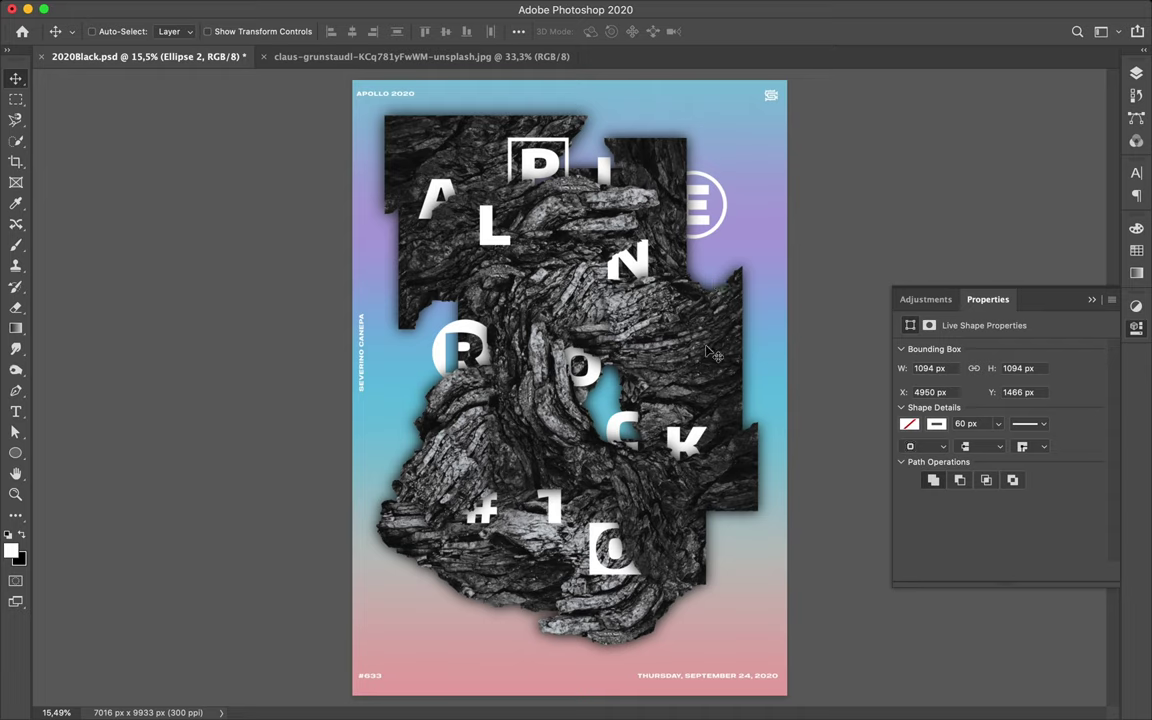
# Step: Start a Pen-tool line shape below ALPINE with two anchor points
pyautogui.press('ctrl')
pyautogui.press('p')
pyautogui.click(542, 404)
pyautogui.click(662, 404)
# Step: Extend the line up into a left bracket and set its stroke to 70 px
pyautogui.moveTo(450, 305); pyautogui.dragTo(450, 245)
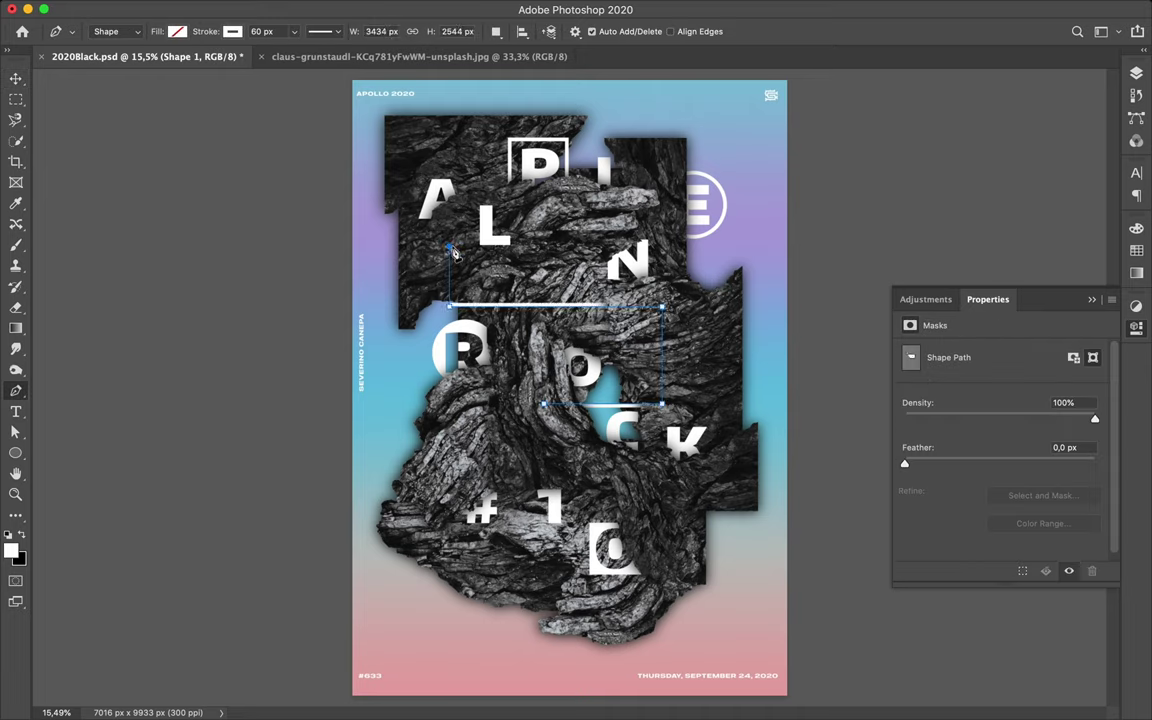
pyautogui.press('ctrl')
pyautogui.click(344, 33)
pyautogui.hotkey('shift', 'Up')
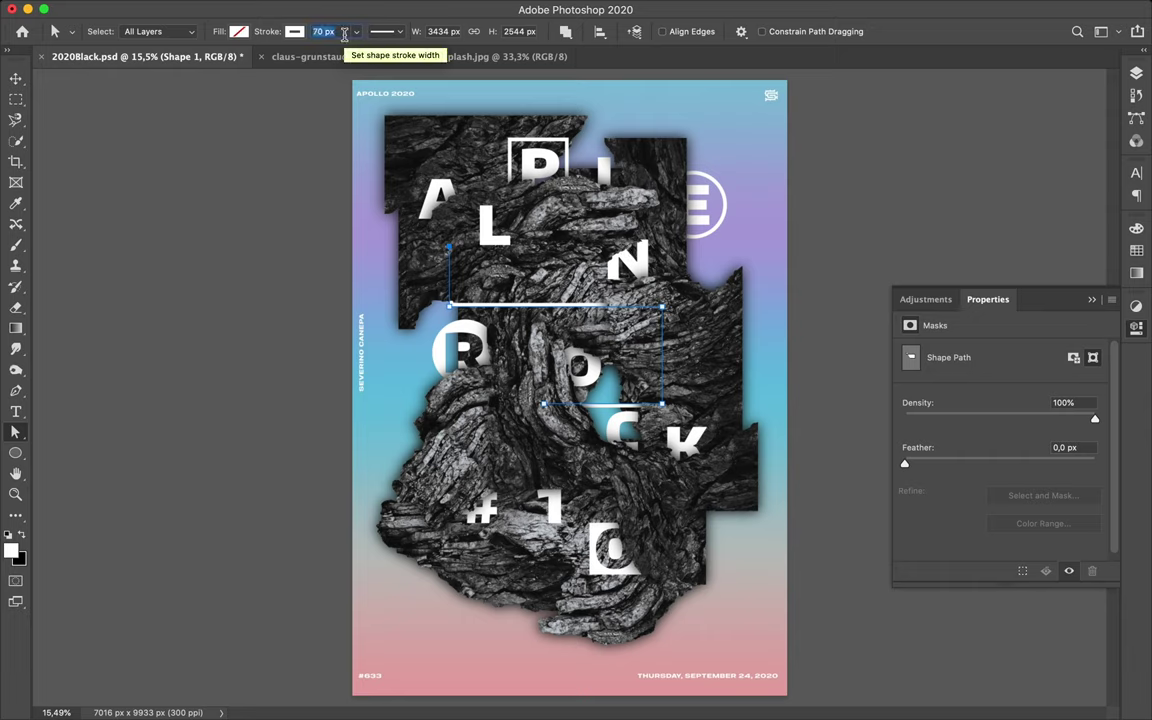
pyautogui.click(597, 447)
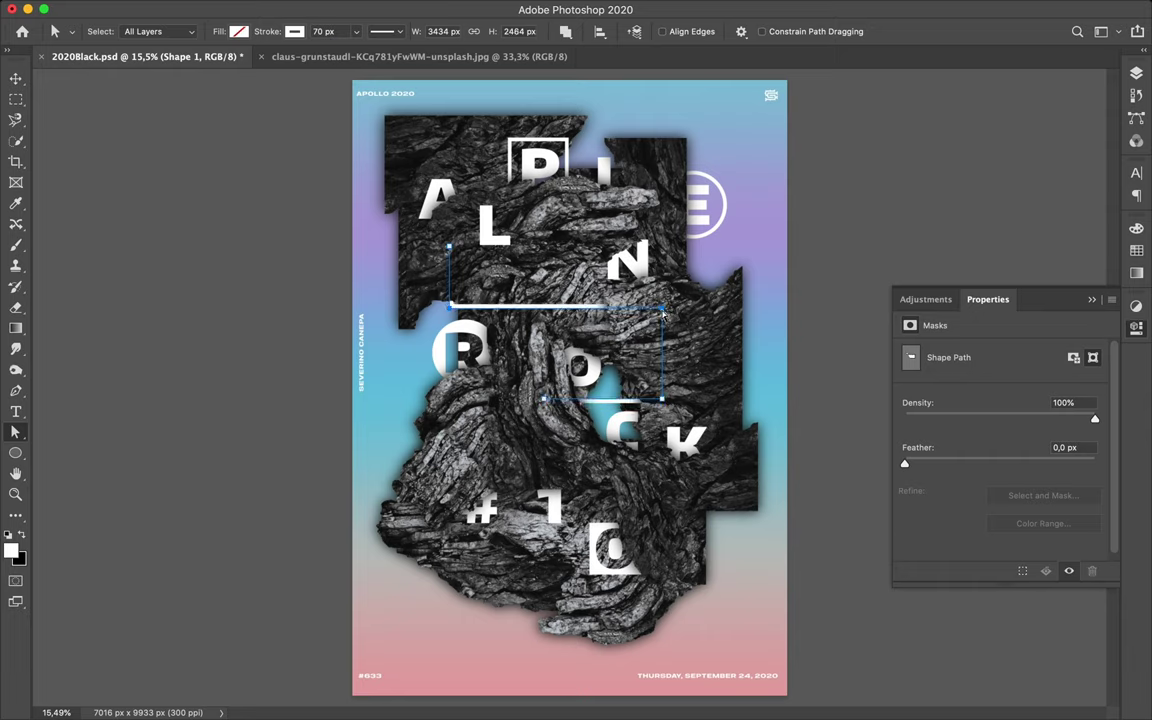
# Step: Draw a new closed pen path with four anchors beside the rock
pyautogui.click(543, 437)
pyautogui.press('p')
pyautogui.click(527, 438)
pyautogui.click(441, 438)
pyautogui.click(441, 545)
pyautogui.click(521, 546)
# Step: Remove the unwanted Shape 2 outline
pyautogui.press('v')
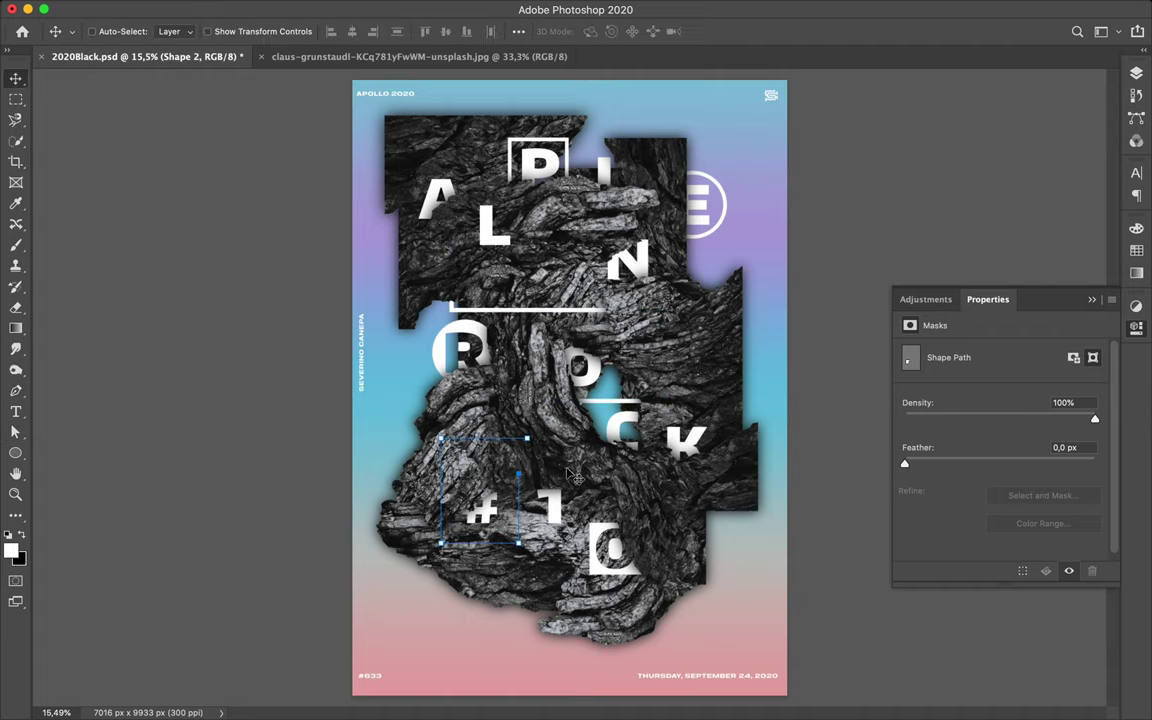
pyautogui.press('a')
pyautogui.press('F7')
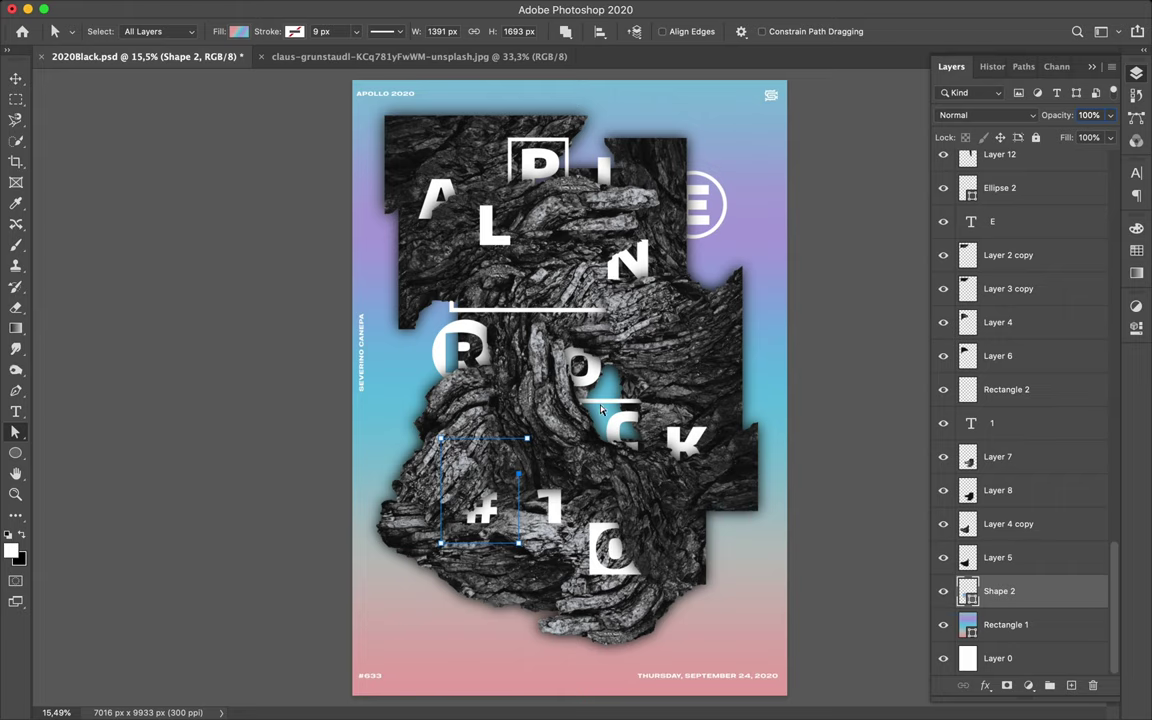
pyautogui.hotkey('ctrl', 'e')
pyautogui.press('v')
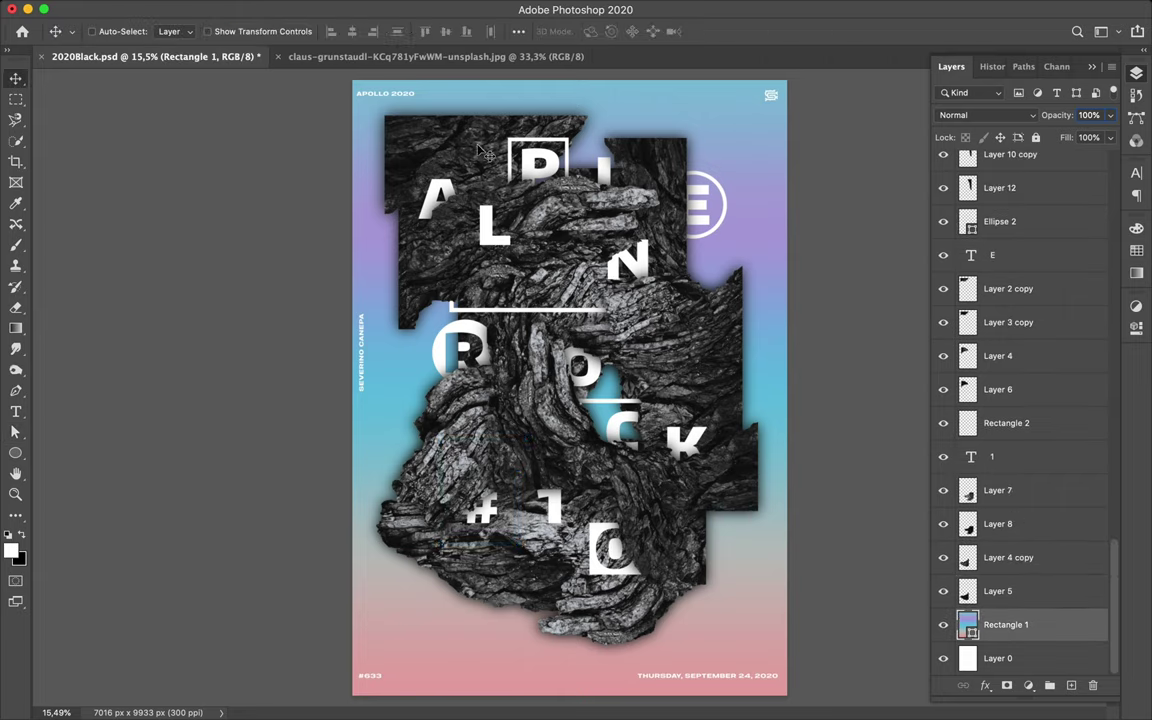
# Step: Undo an accidental background recolour and select a rock piece layer
pyautogui.press('u')
pyautogui.click(177, 31)
pyautogui.click(111, 62)
pyautogui.click(76, 117)
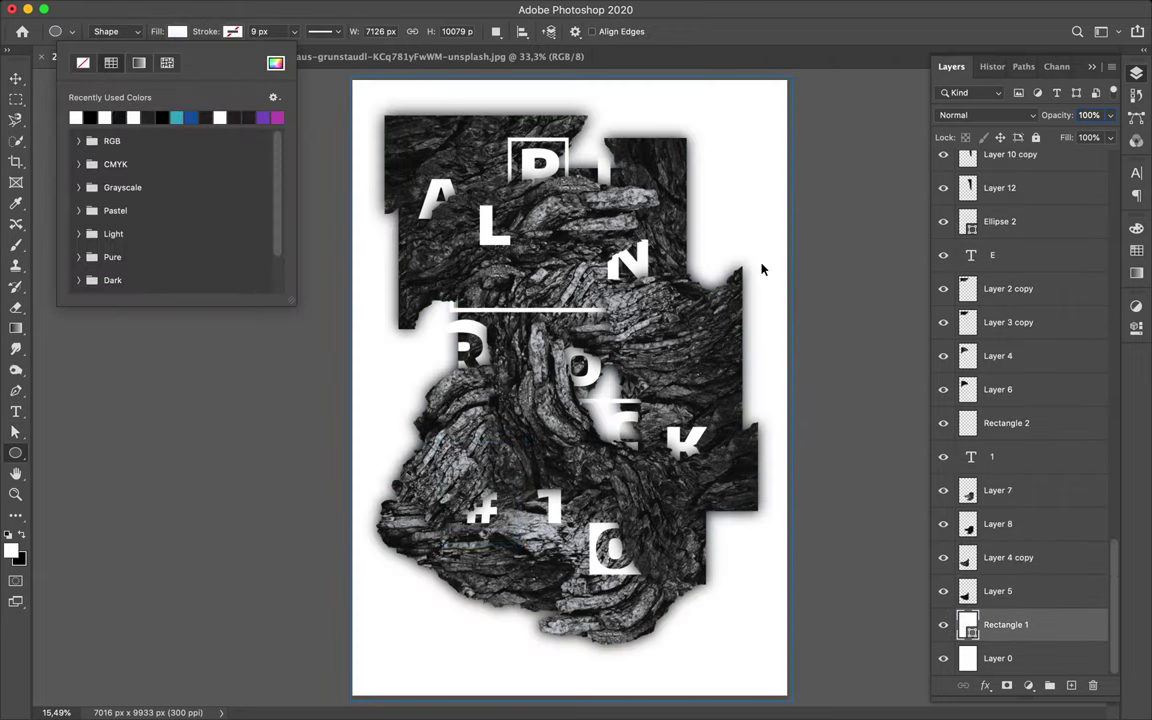
pyautogui.press('Escape')
pyautogui.hotkey('ctrl', 'z')
pyautogui.click(1000, 591)
# Step: Draw a short white horizontal bar near the top left
pyautogui.click(232, 31)
pyautogui.press('Escape')
pyautogui.hotkey('shift', 'u')
pyautogui.moveTo(447, 234); pyautogui.dragTo(541, 245)
pyautogui.press('v')
# Step: Copy the bar, rotate it -90° into a vertical tick, and place it above the E
pyautogui.moveTo(430, 476)
pyautogui.mouseDown()
pyautogui.moveTo(756, 396)
pyautogui.moveTo(485, 601)
pyautogui.moveTo(455, 566)
pyautogui.mouseUp()
pyautogui.hotkey('ctrl', 't')
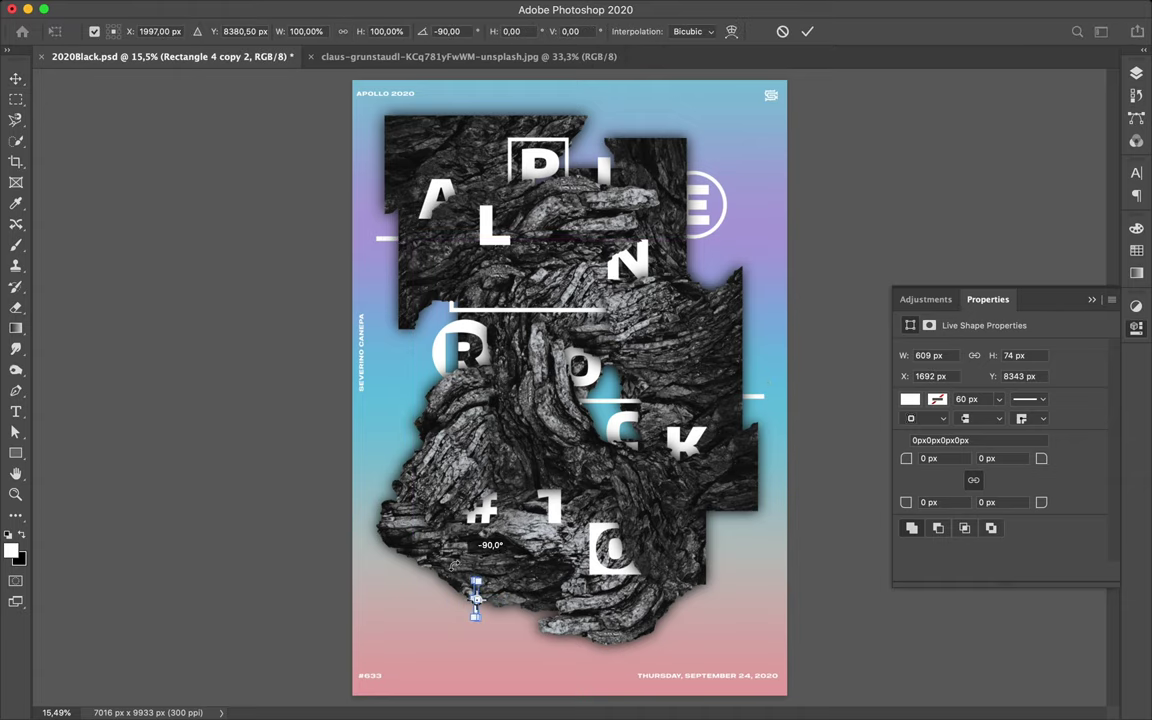
pyautogui.press('Return')
pyautogui.press('F7')
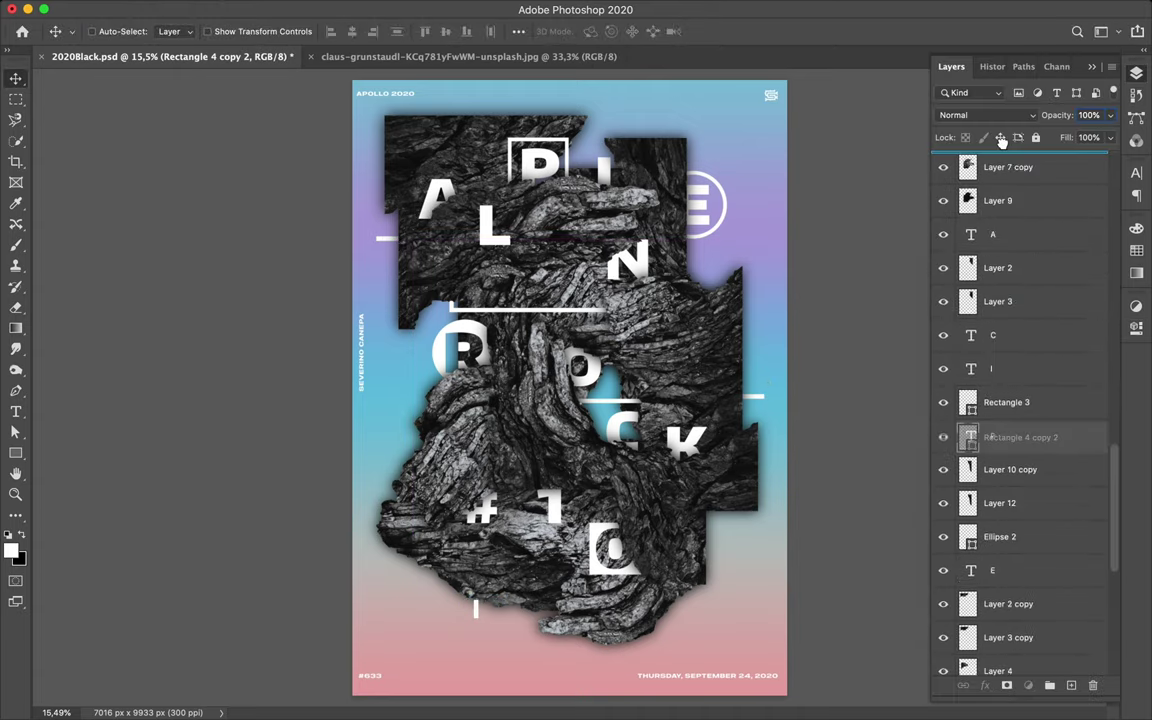
pyautogui.moveTo(1002, 141); pyautogui.dragTo(1000, 158)
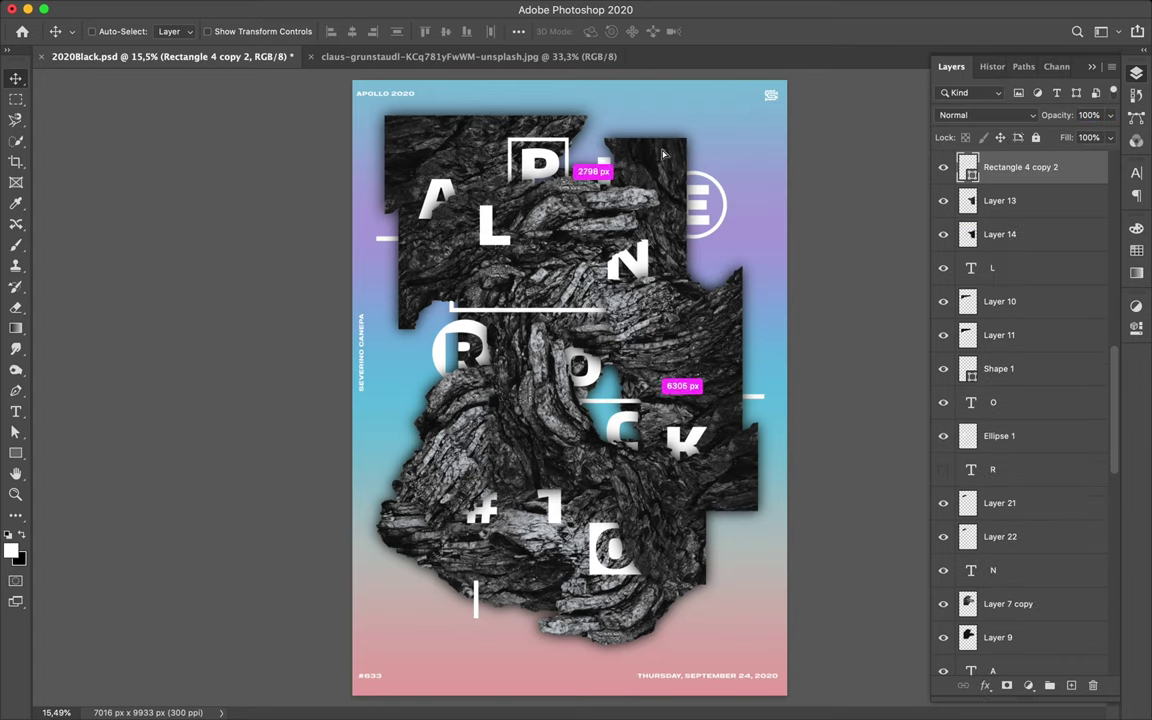
pyautogui.moveTo(662, 153); pyautogui.dragTo(660, 150)
pyautogui.scroll(10, 1020, 300)
# Step: Select the rock texture layers and nudge the collage right and down
pyautogui.click(962, 164)
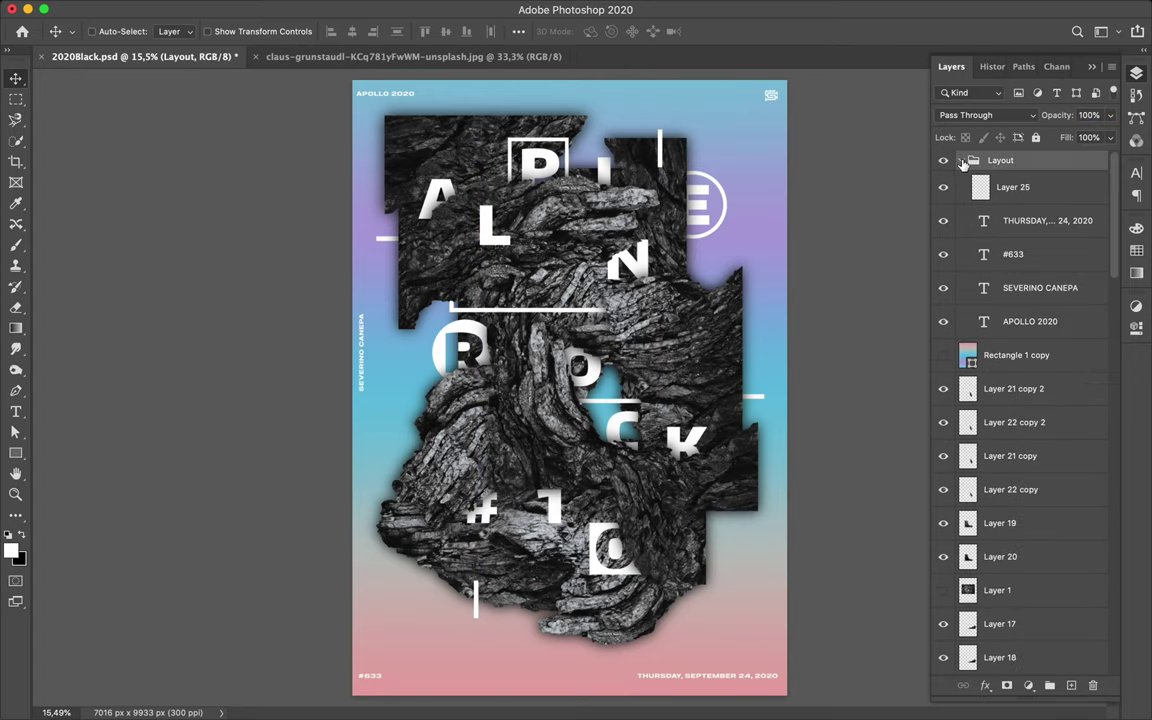
pyautogui.click(962, 162)
pyautogui.click(990, 224)
pyautogui.scroll(-10, 1020, 300)
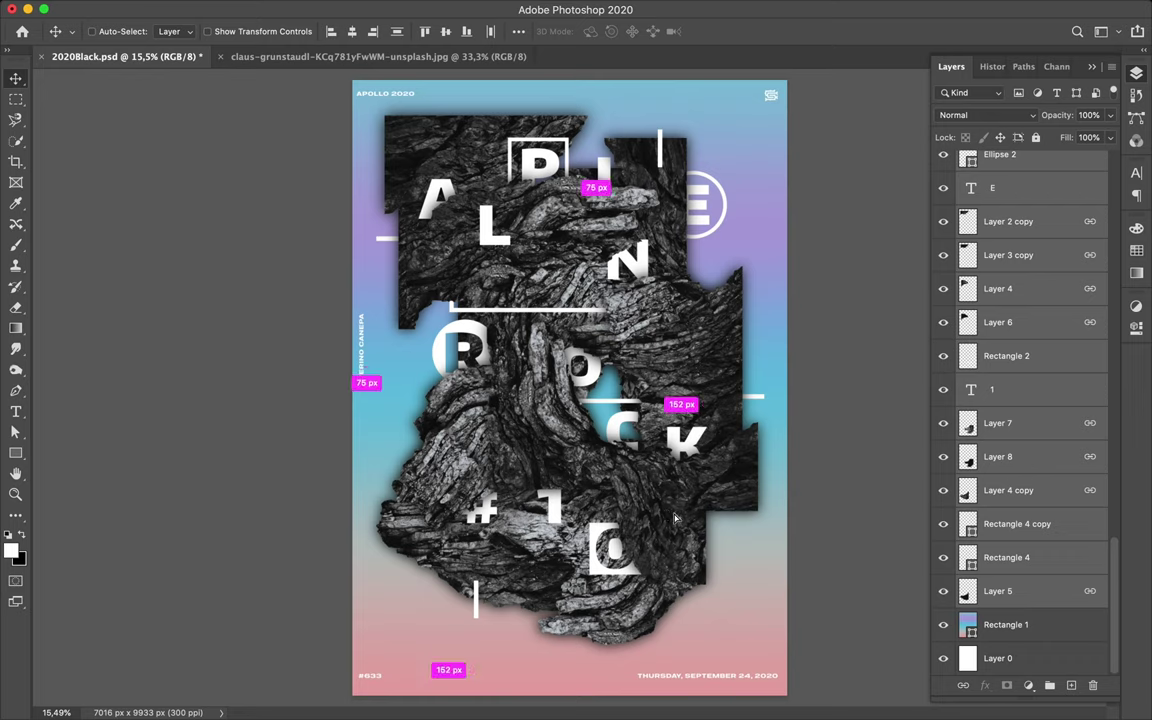
pyautogui.hotkey('shift', 'Right')
pyautogui.hotkey('shift', 'Right')
pyautogui.hotkey('shift', 'Right')
pyautogui.hotkey('shift', 'Down')
pyautogui.hotkey('shift', 'Down')
pyautogui.hotkey('shift', 'Down')
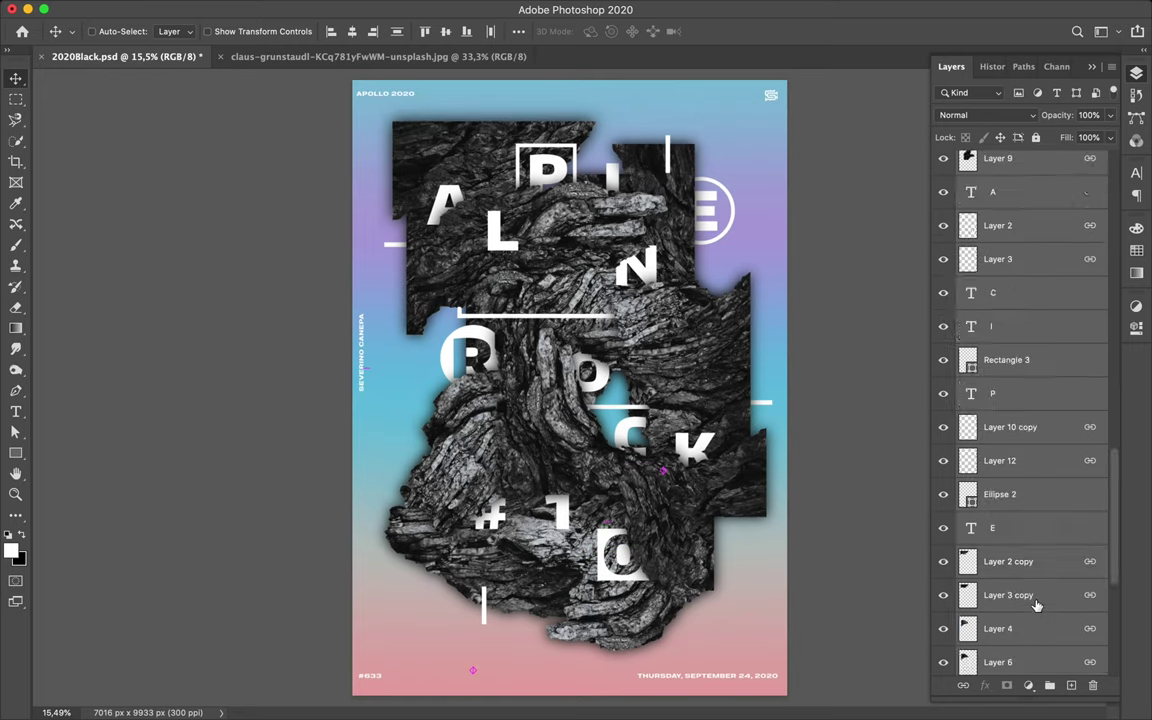
# Step: Turn on the pink-blue-purple colour tint overlay and save the poster
pyautogui.click(1030, 657)
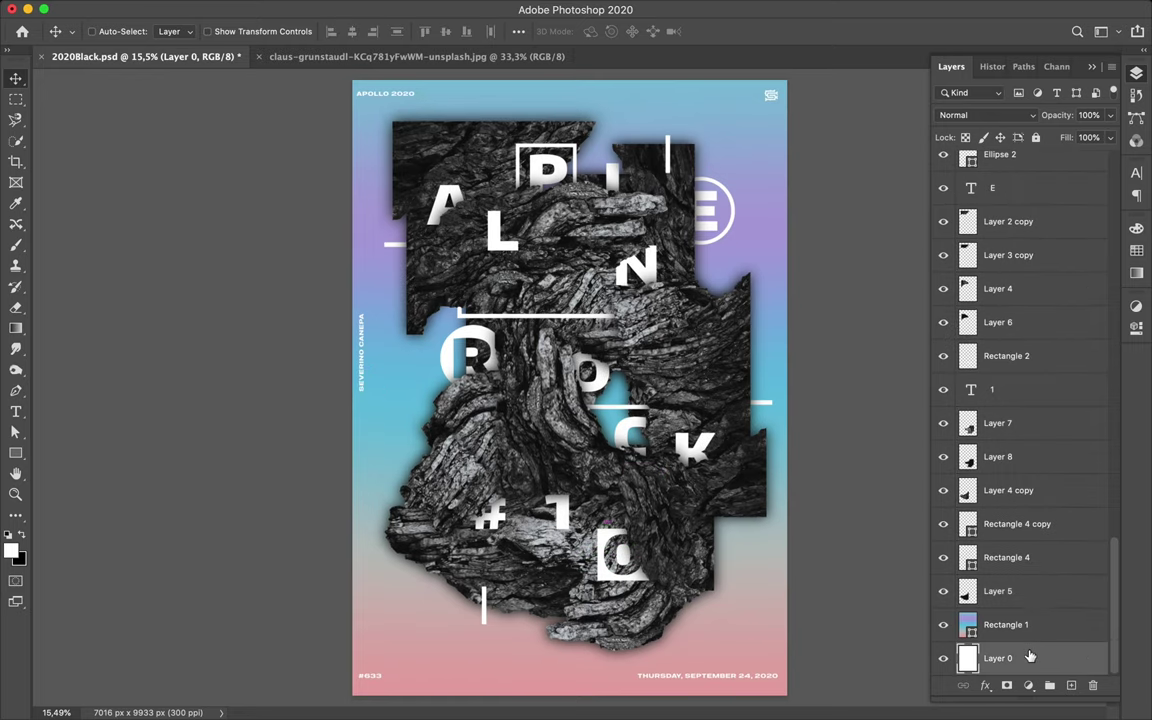
pyautogui.click(1005, 624)
pyautogui.scroll(10, 1000, 450)
pyautogui.click(943, 188)
pyautogui.hotkey('ctrl', 's')
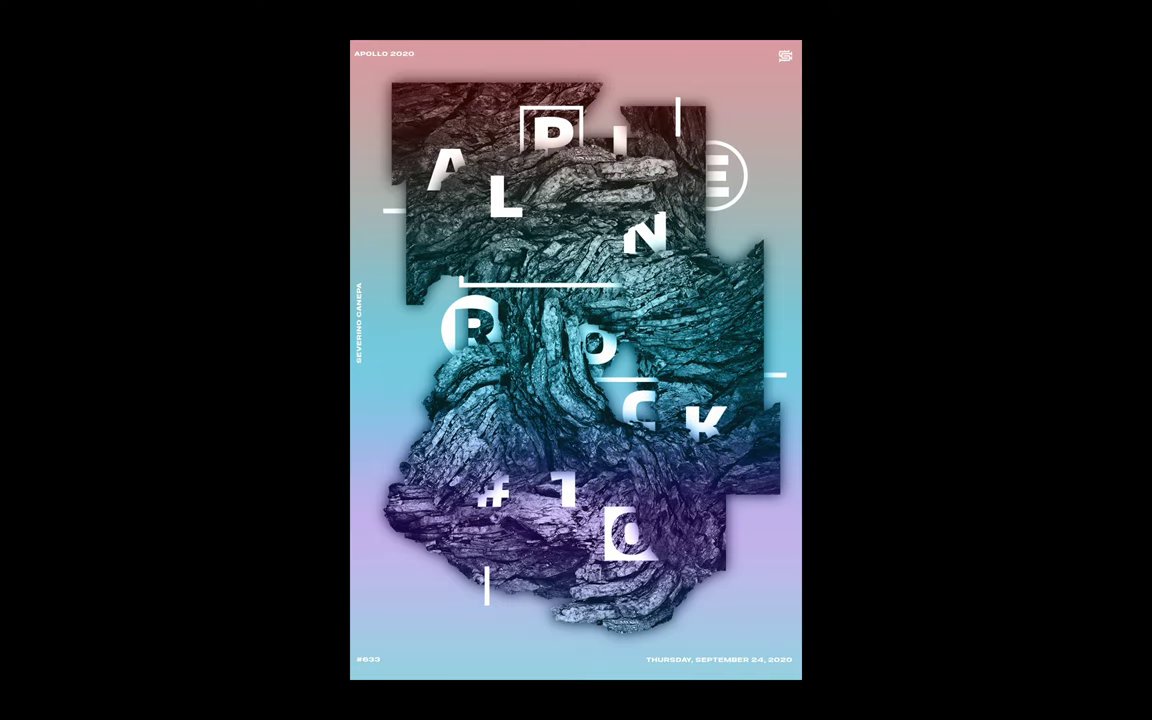